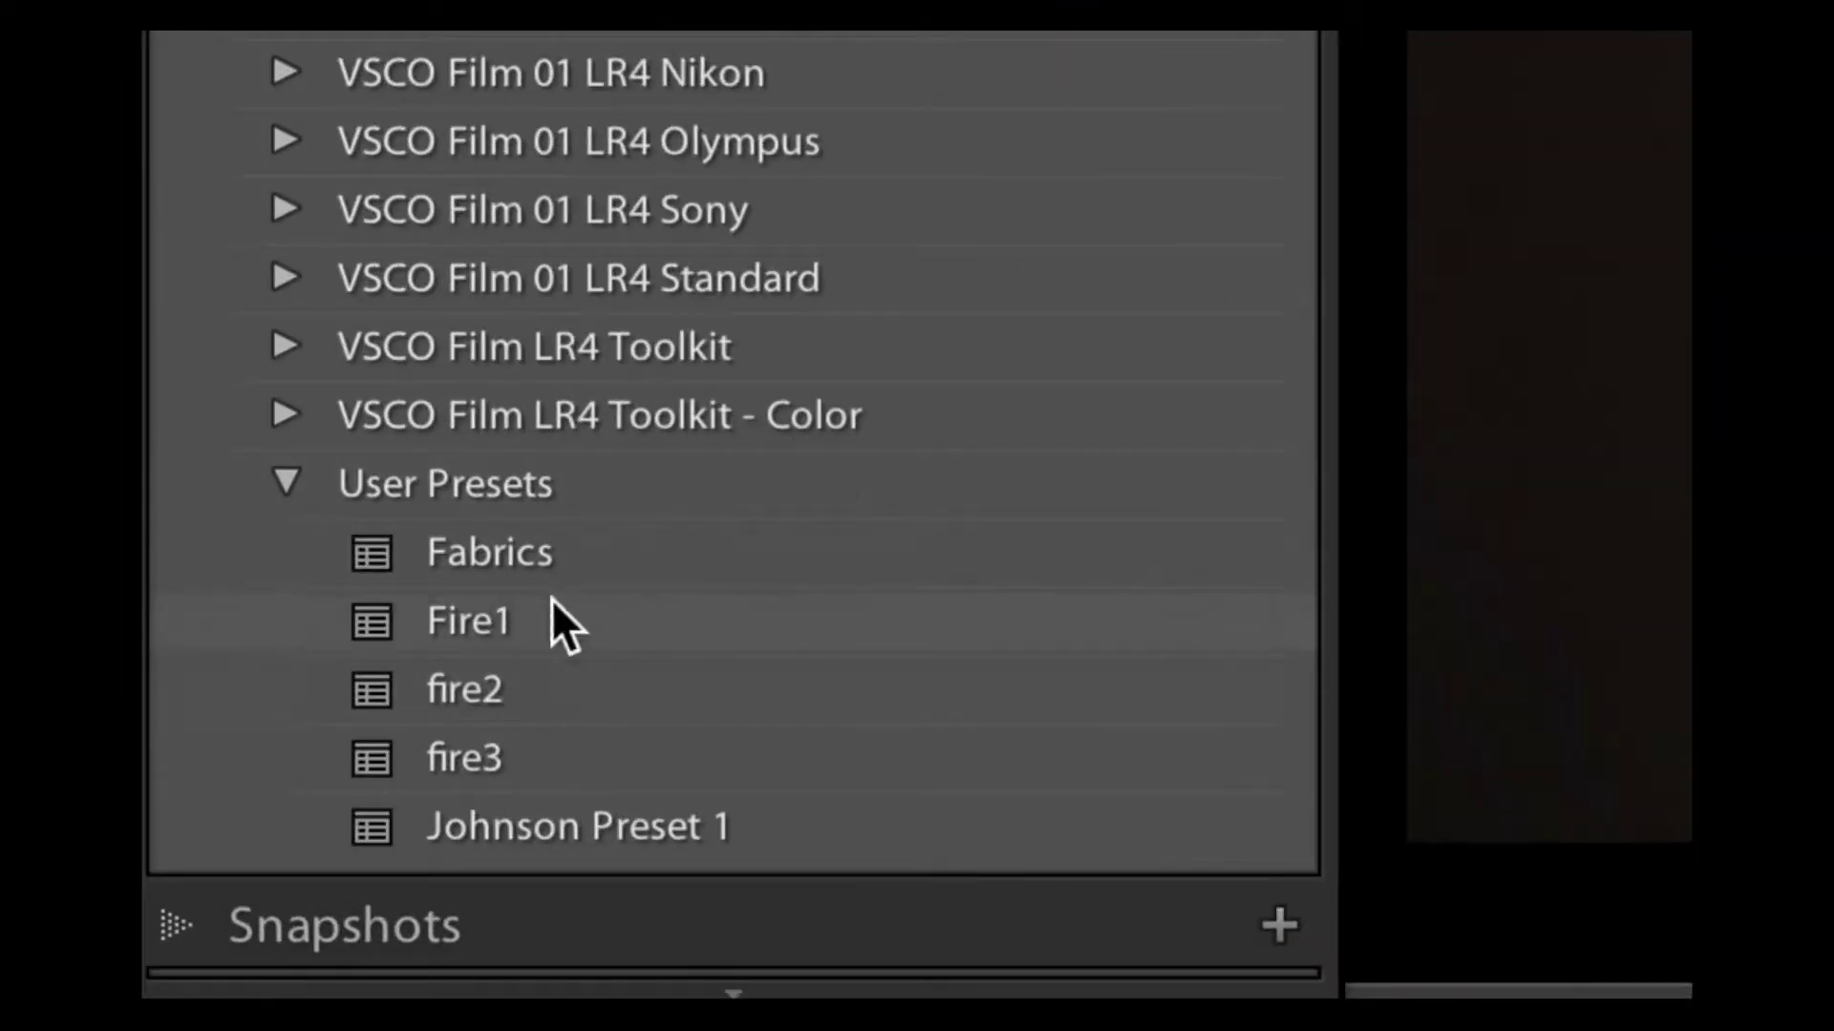
# Step: Import the Selenium 2.lrtemplate preset file from the Desktop into User Presets
pyautogui.rightClick(668, 575)
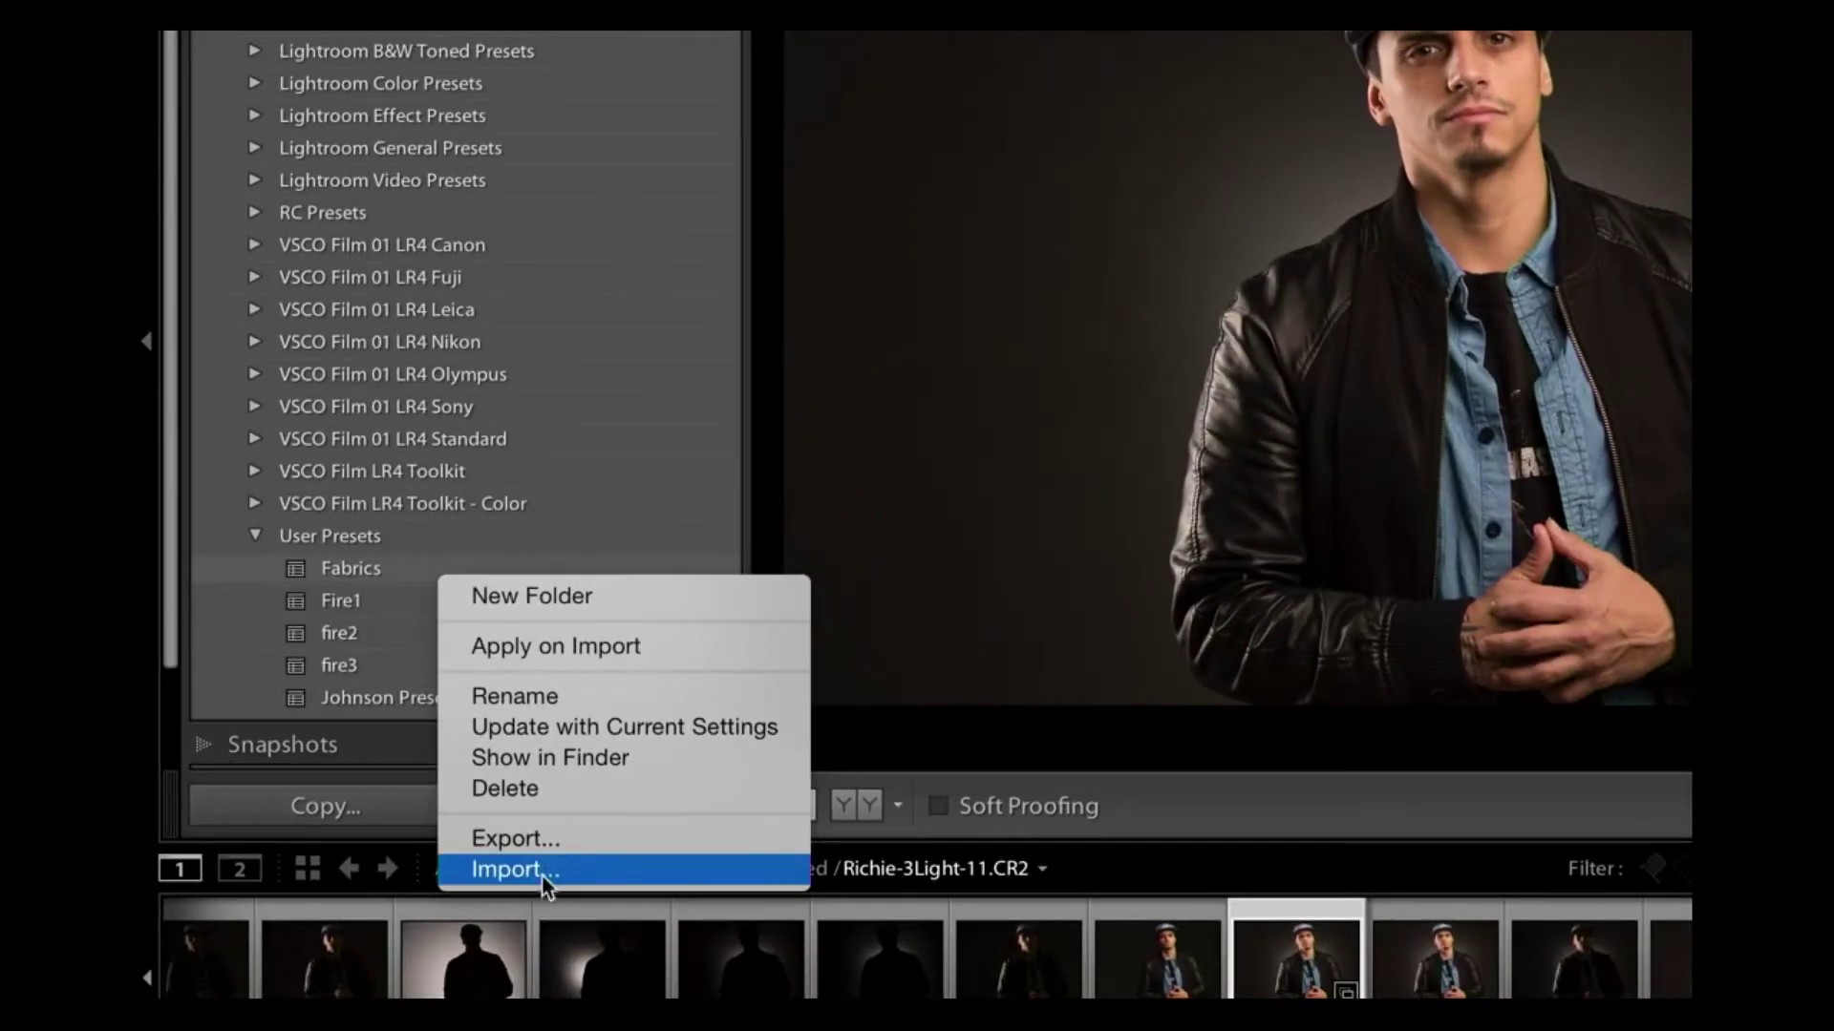
pyautogui.click(543, 873)
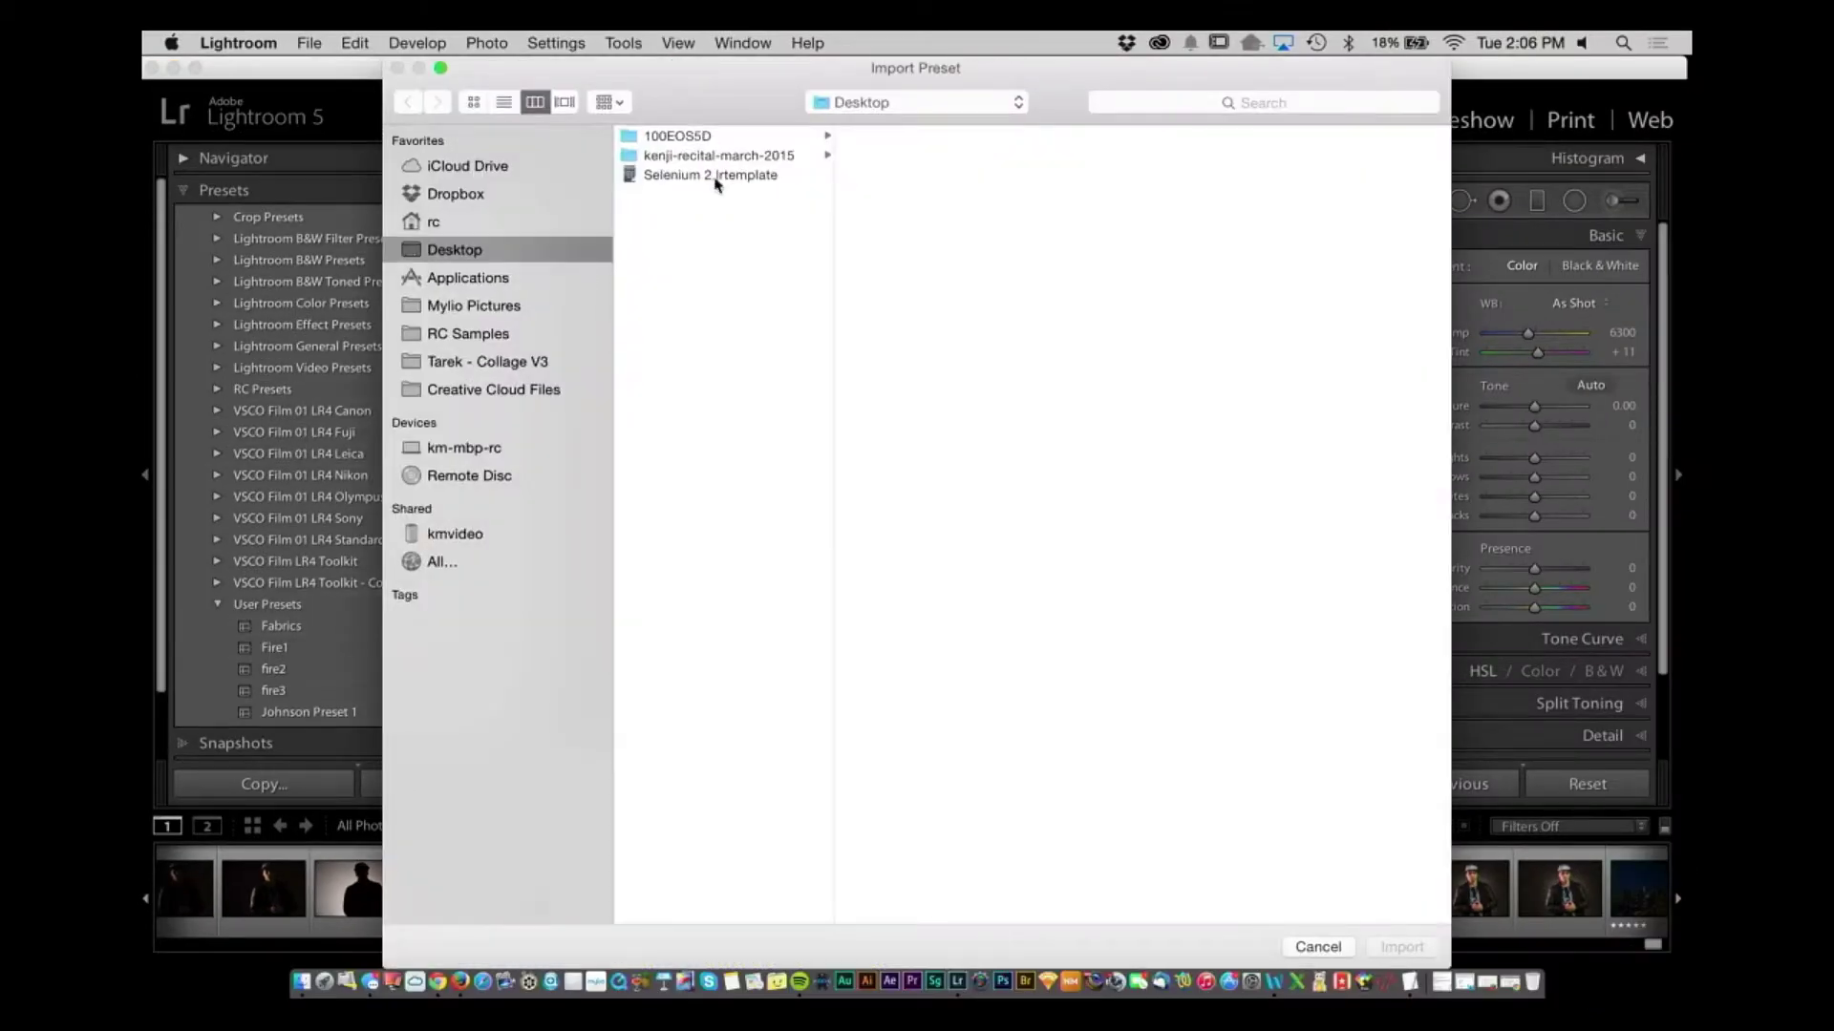
pyautogui.click(717, 176)
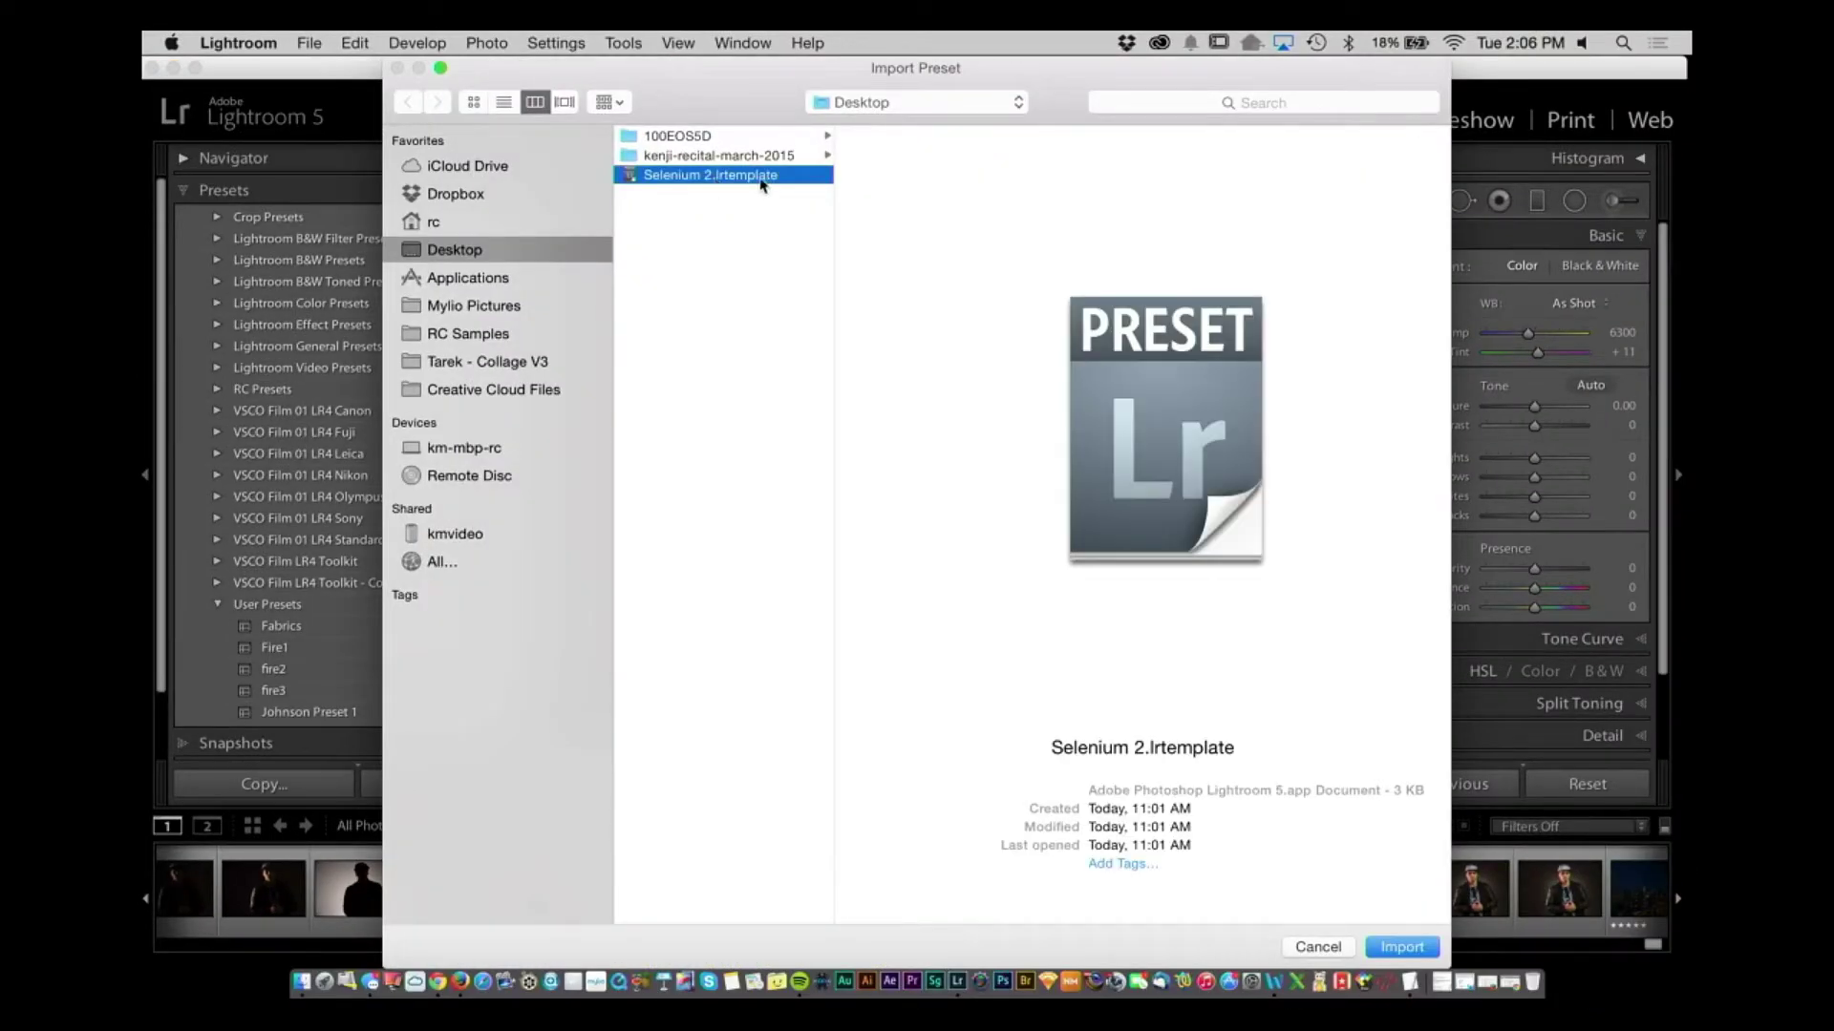
pyautogui.click(1418, 950)
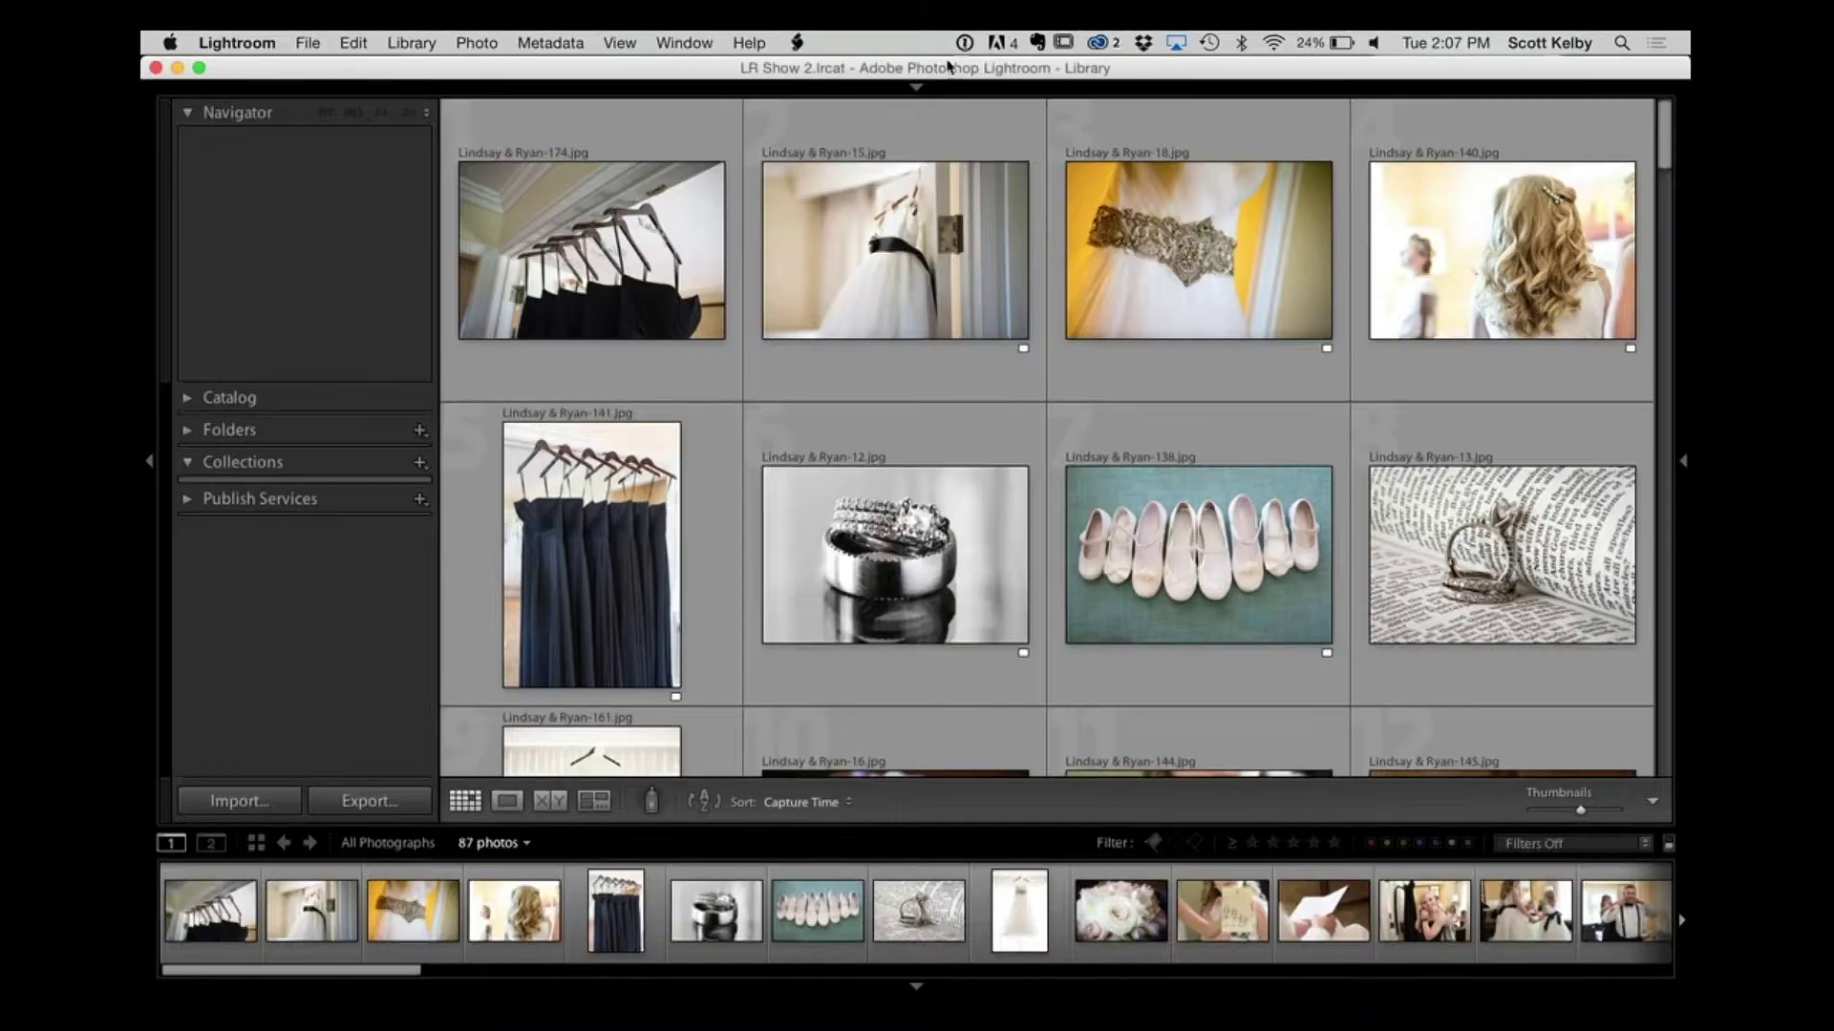
# Step: Create an empty collection set named 'Smith Wedding' in the Collections panel
pyautogui.click(419, 463)
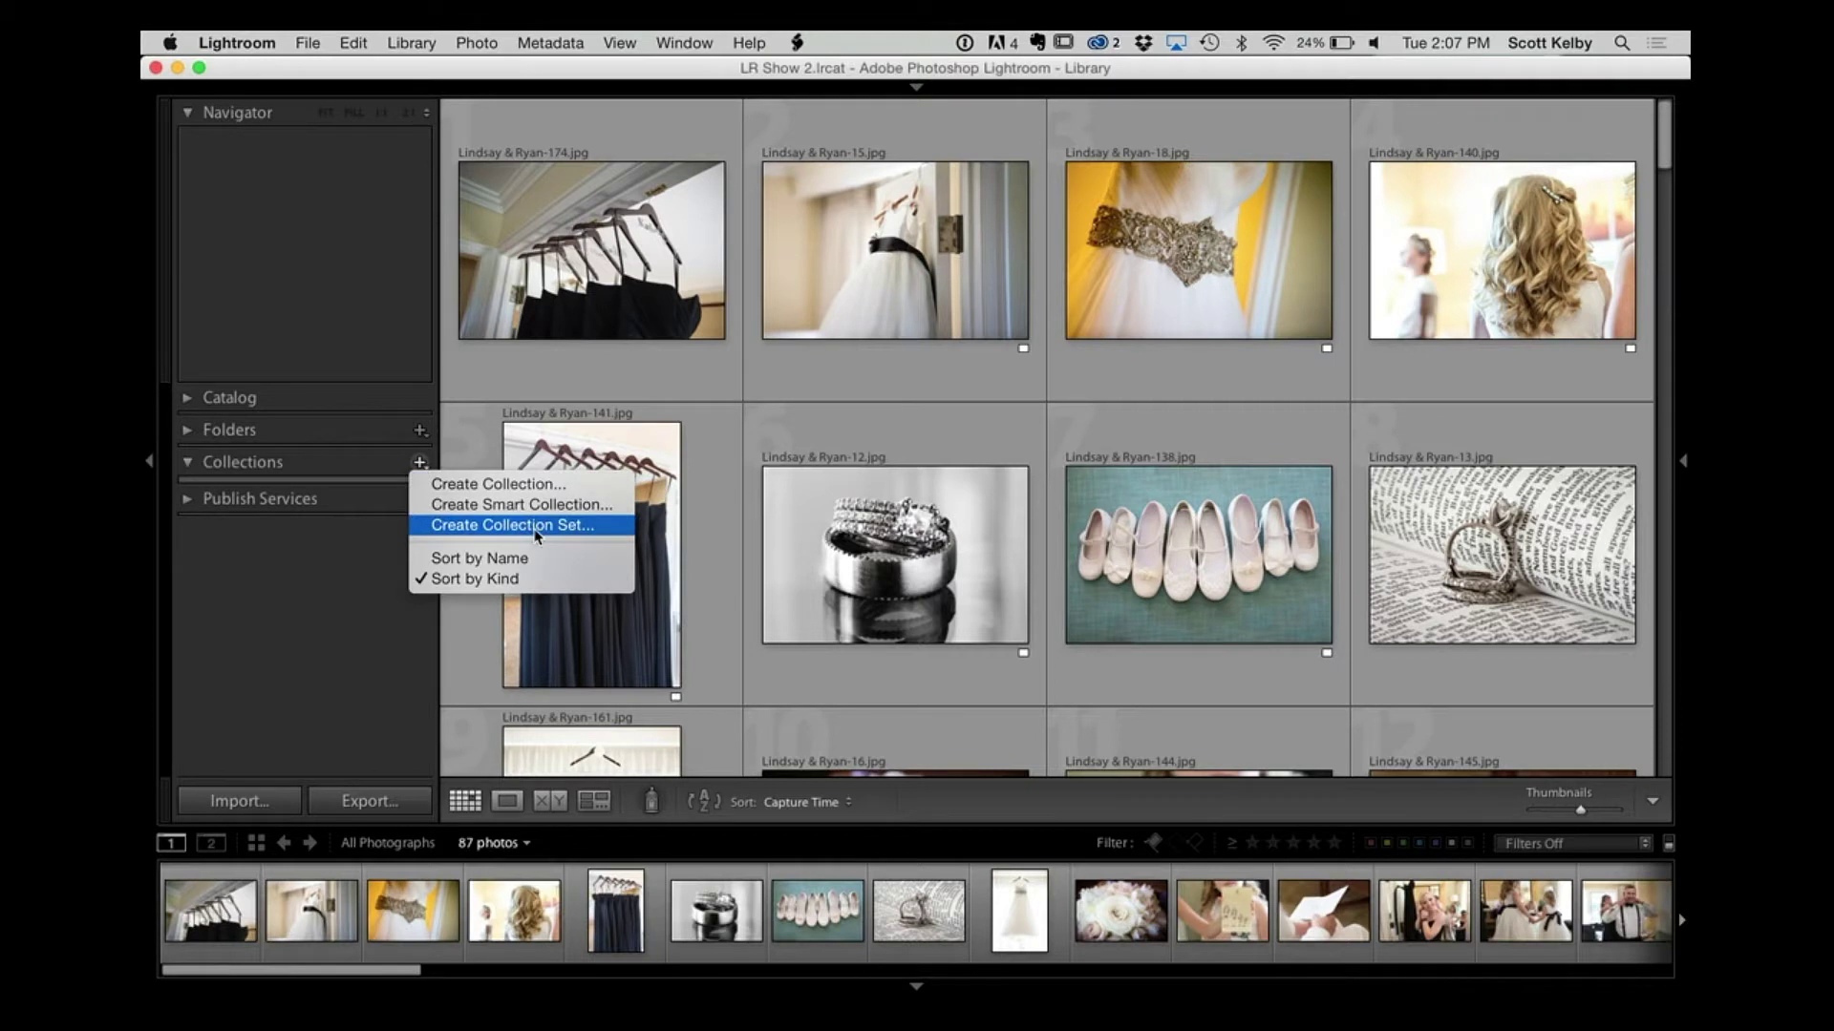
pyautogui.click(537, 536)
pyautogui.write('Smith Wedding')
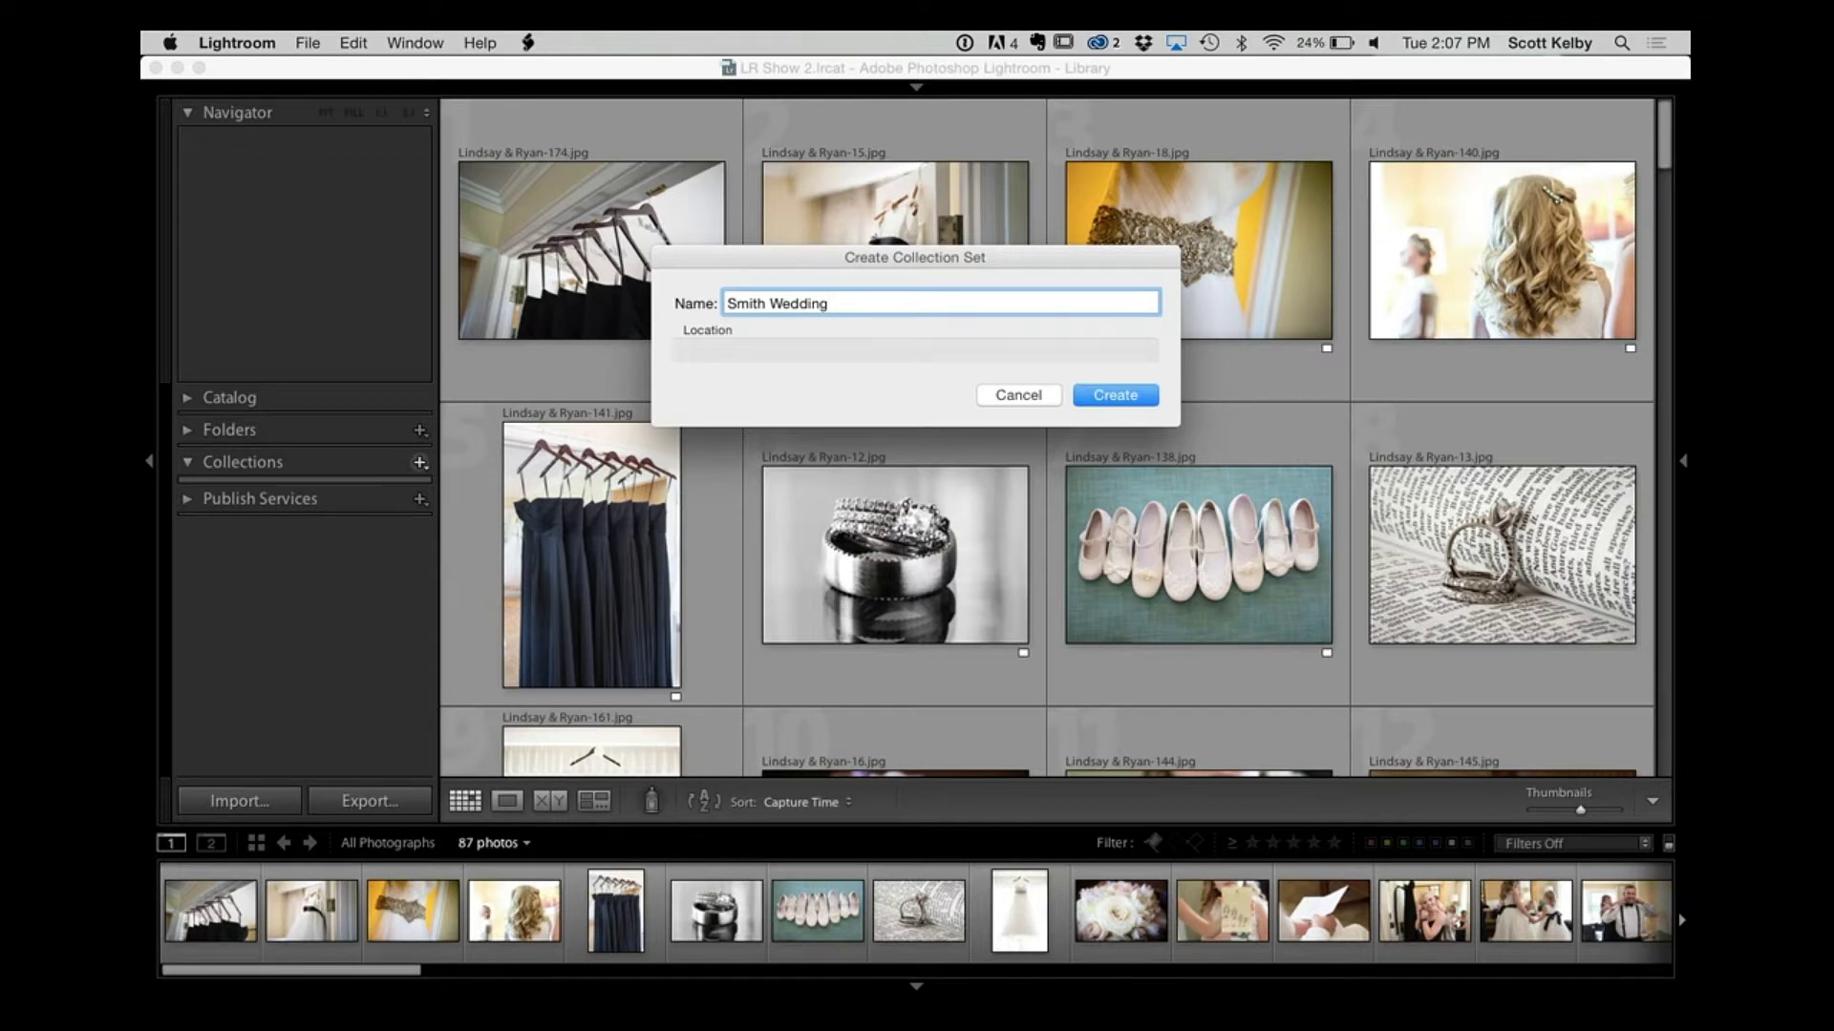
pyautogui.press('Return')
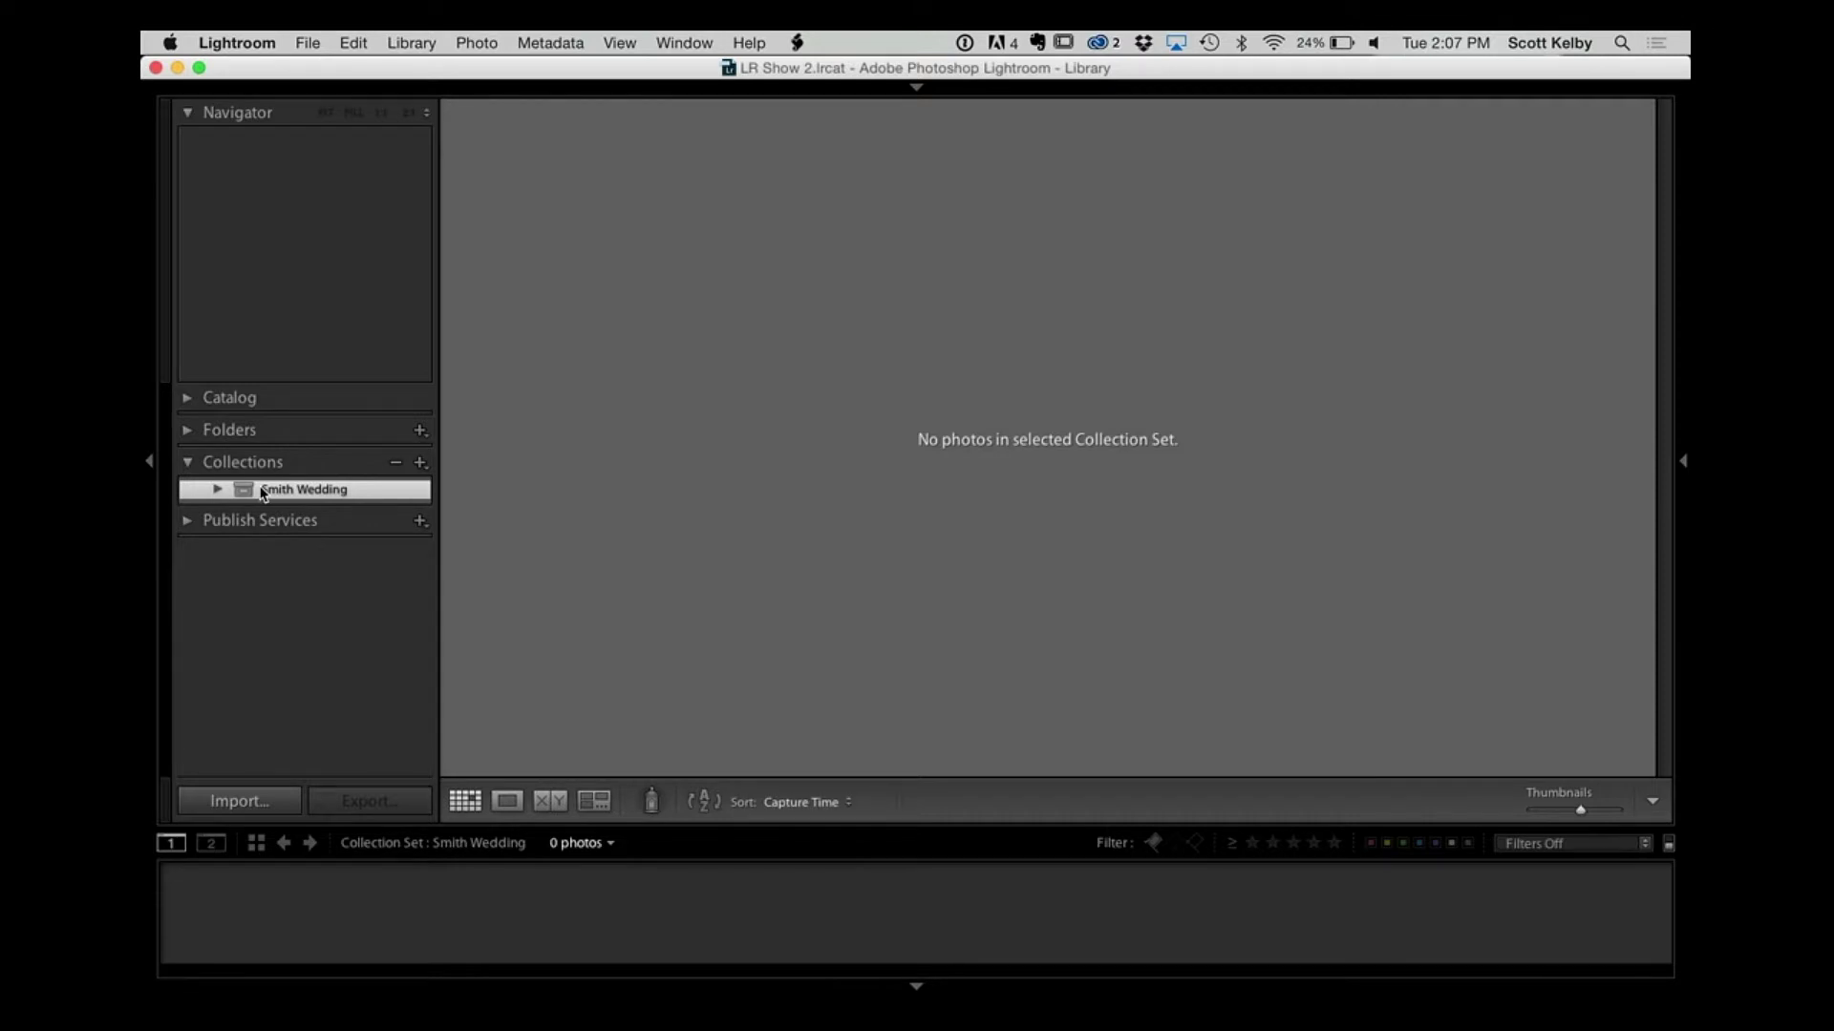
# Step: Create a 'Before Ceremony' collection set inside Smith Wedding
pyautogui.click(421, 464)
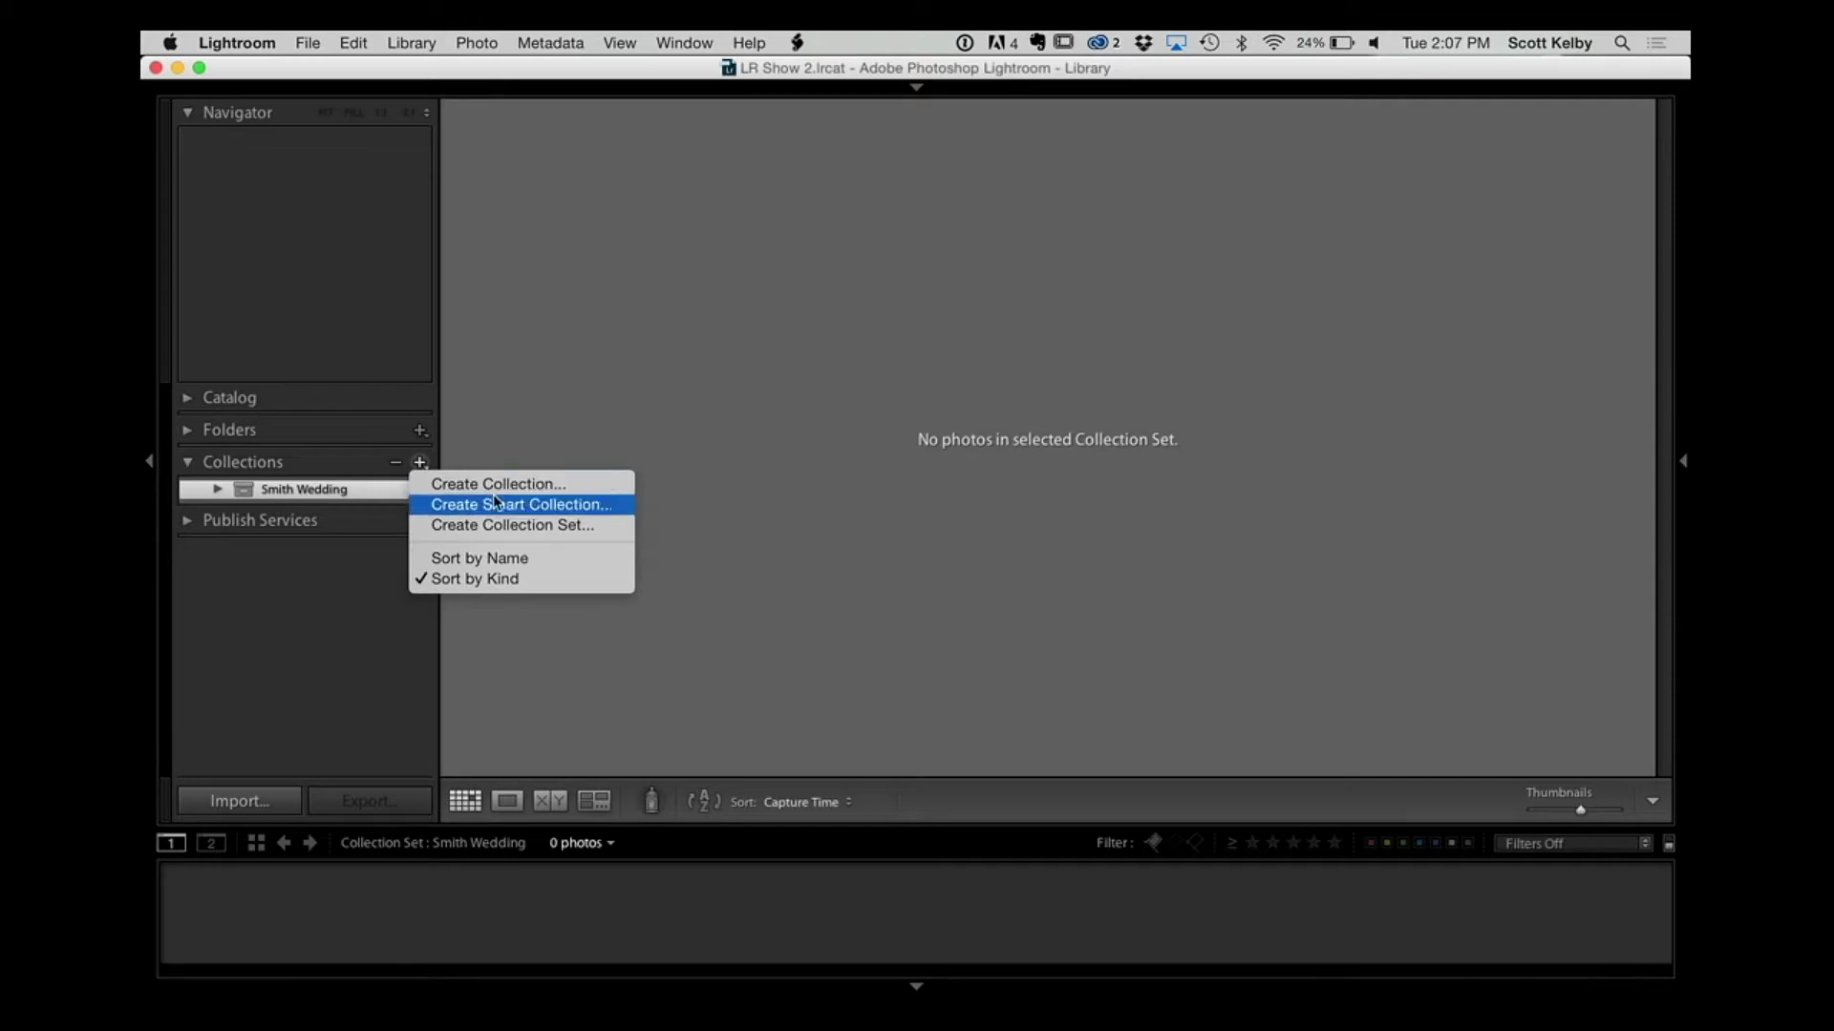
pyautogui.click(525, 527)
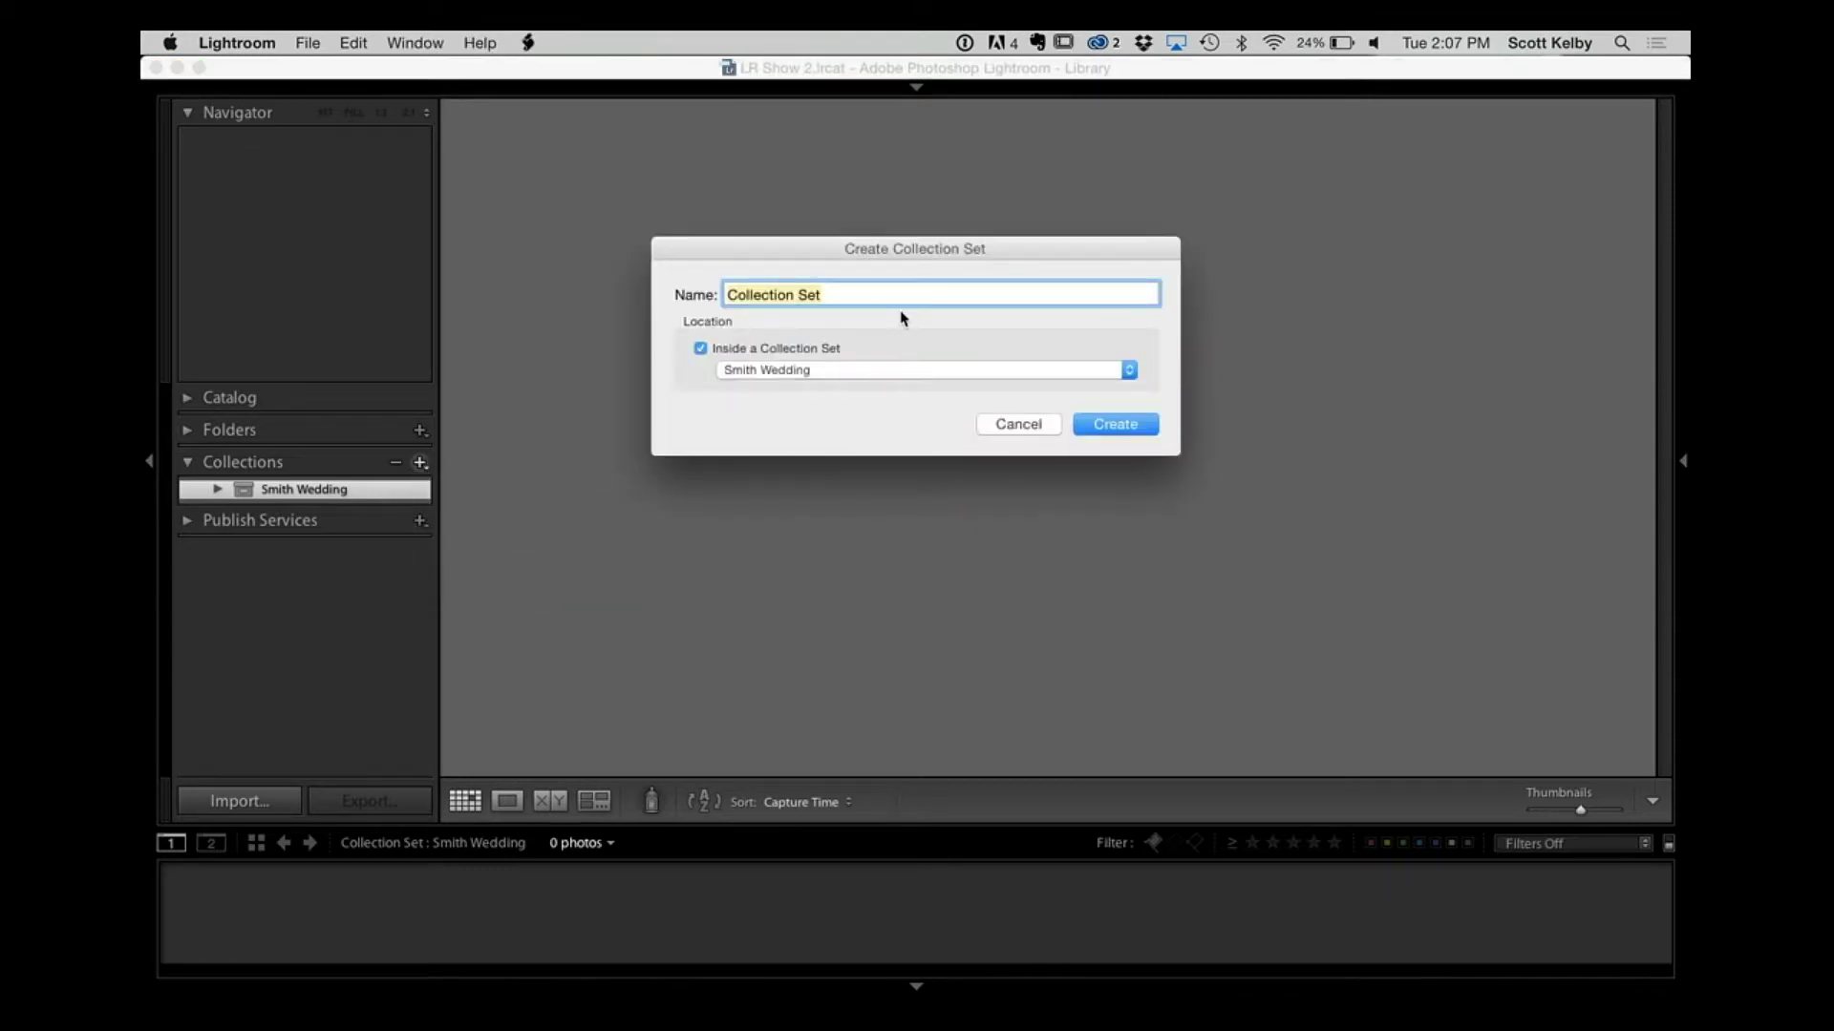
pyautogui.write('Before Ceremony')
pyautogui.click(805, 373)
pyautogui.click(880, 344)
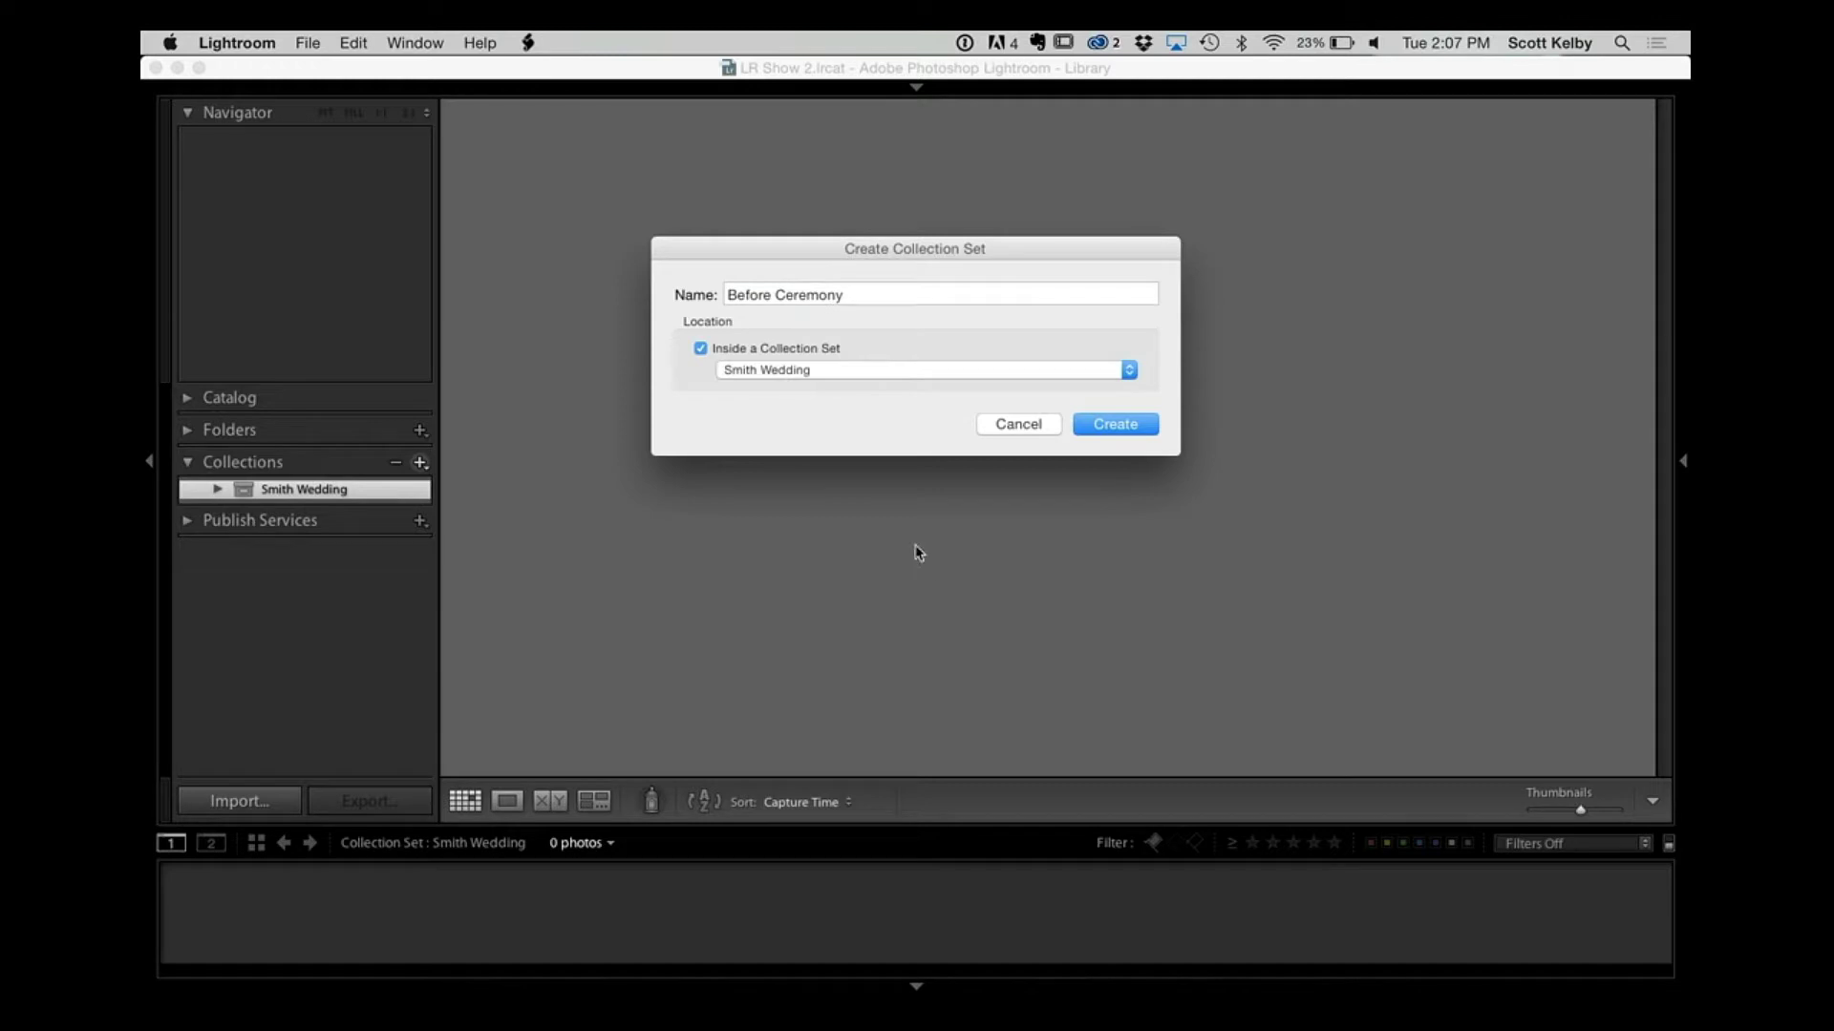
pyautogui.click(1117, 426)
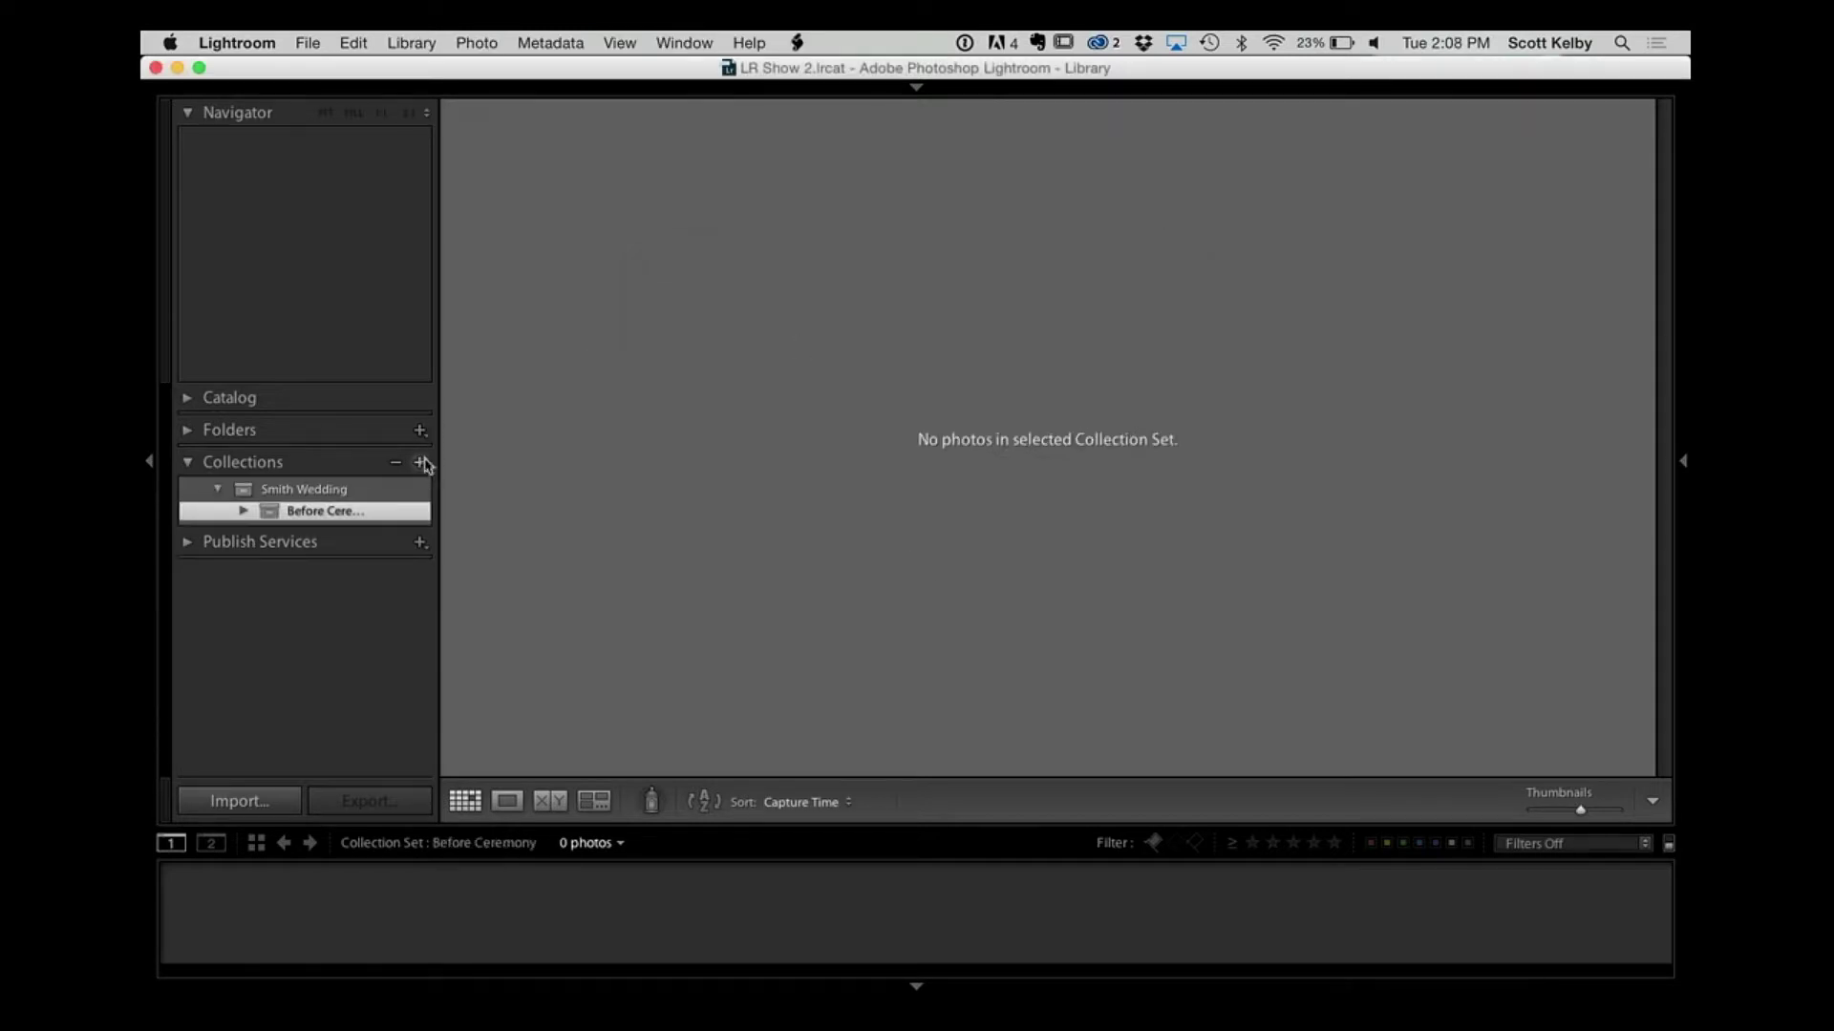
# Step: Create a 'Processional' collection set directly under Smith Wedding
pyautogui.click(422, 463)
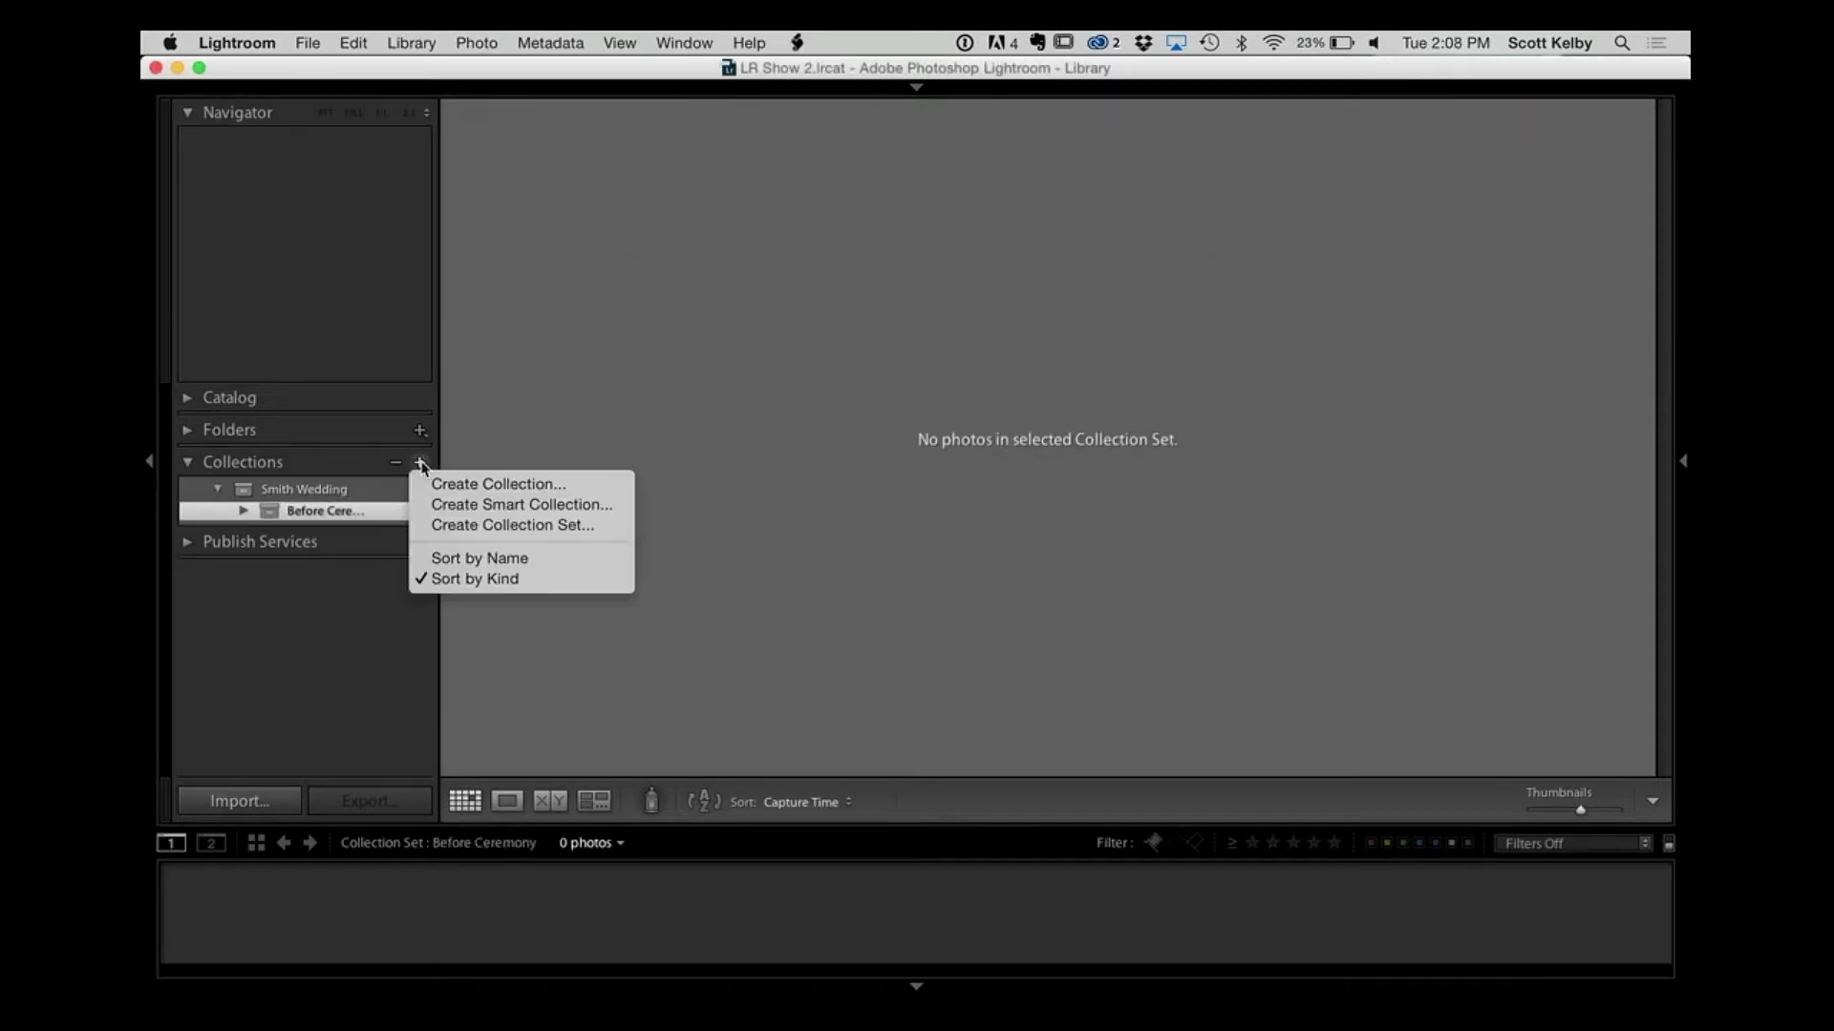
pyautogui.click(493, 526)
pyautogui.write('Processional')
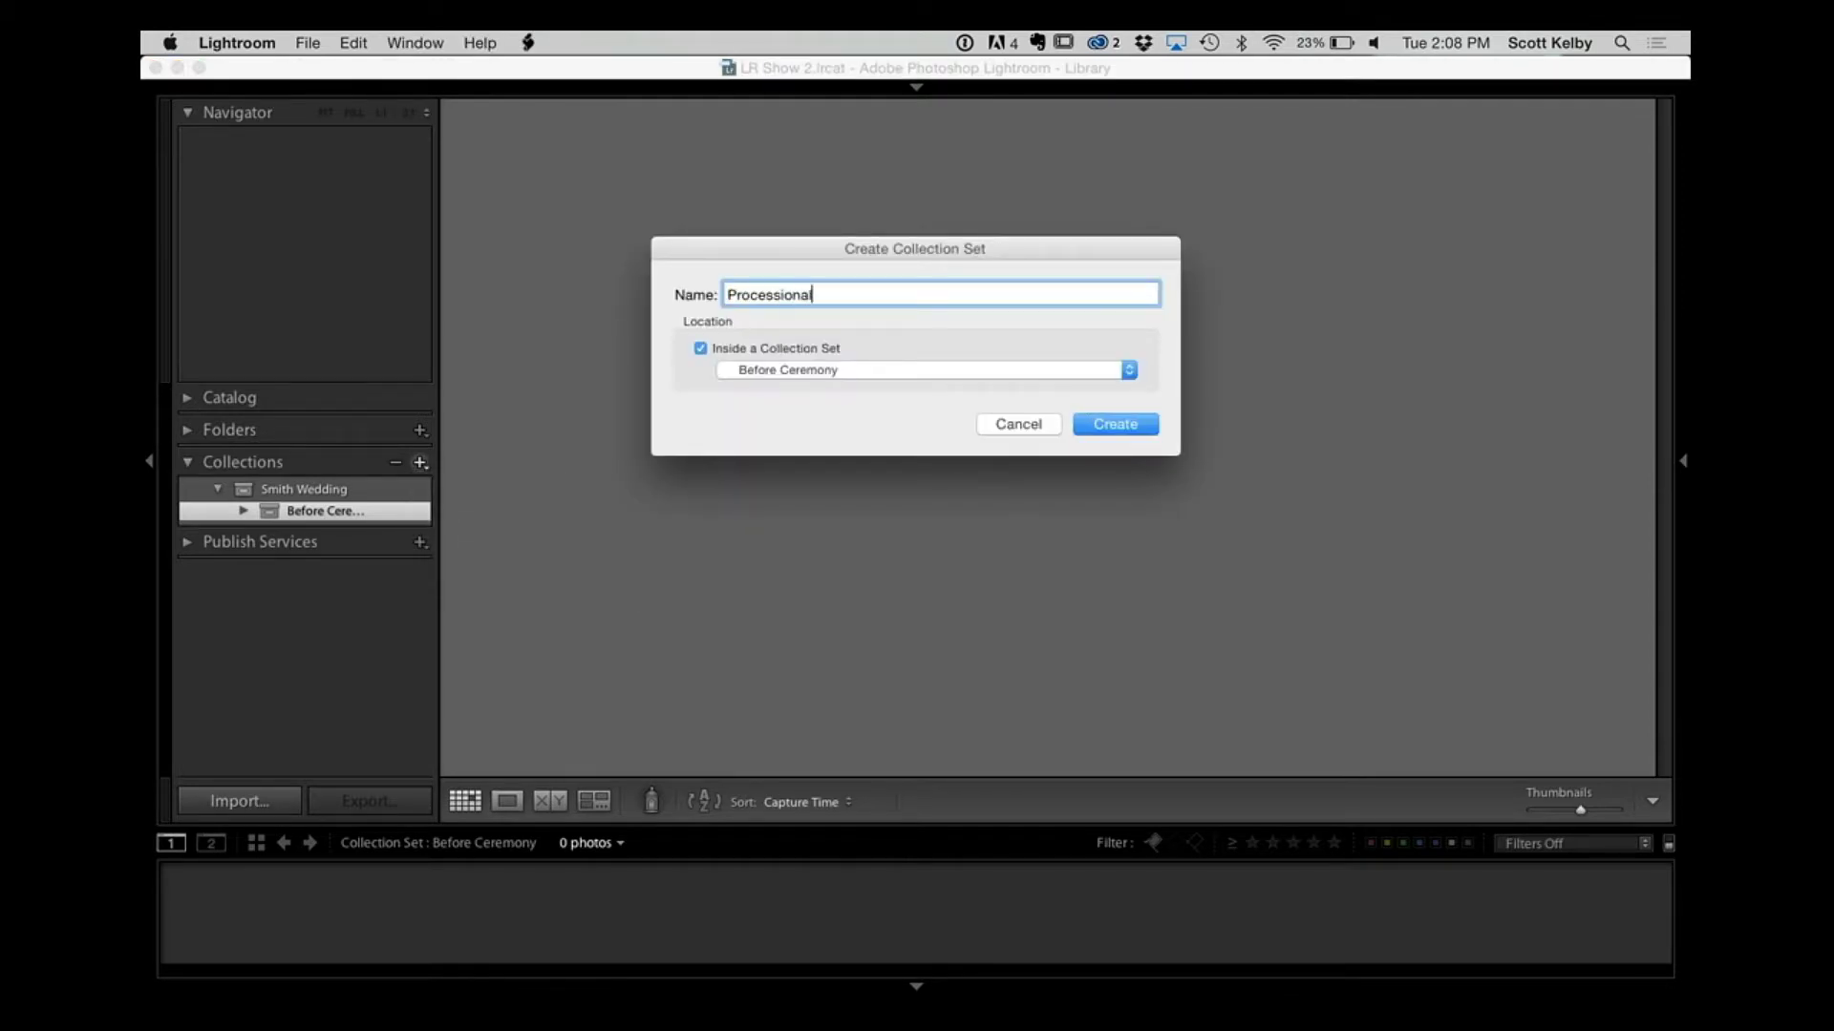
pyautogui.click(846, 380)
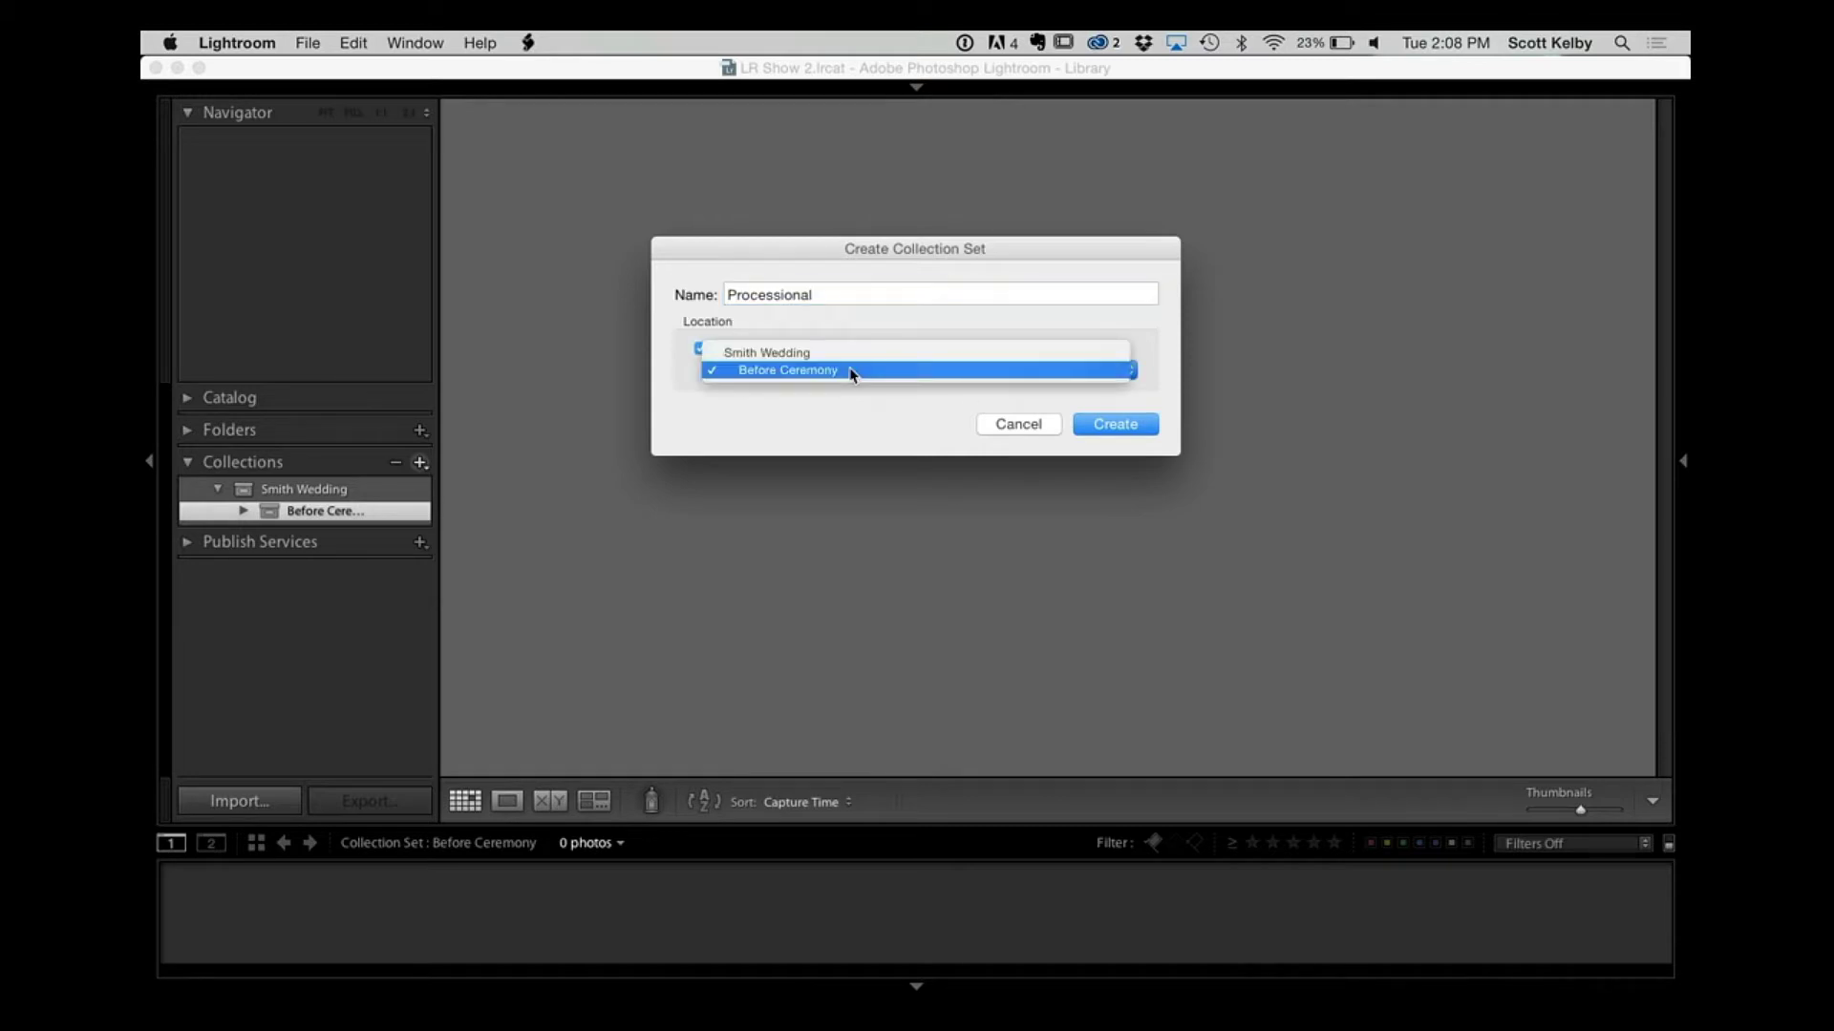
pyautogui.click(857, 355)
pyautogui.click(1103, 429)
# Step: Create a 'Ceremony' collection set under Smith Wedding
pyautogui.click(421, 464)
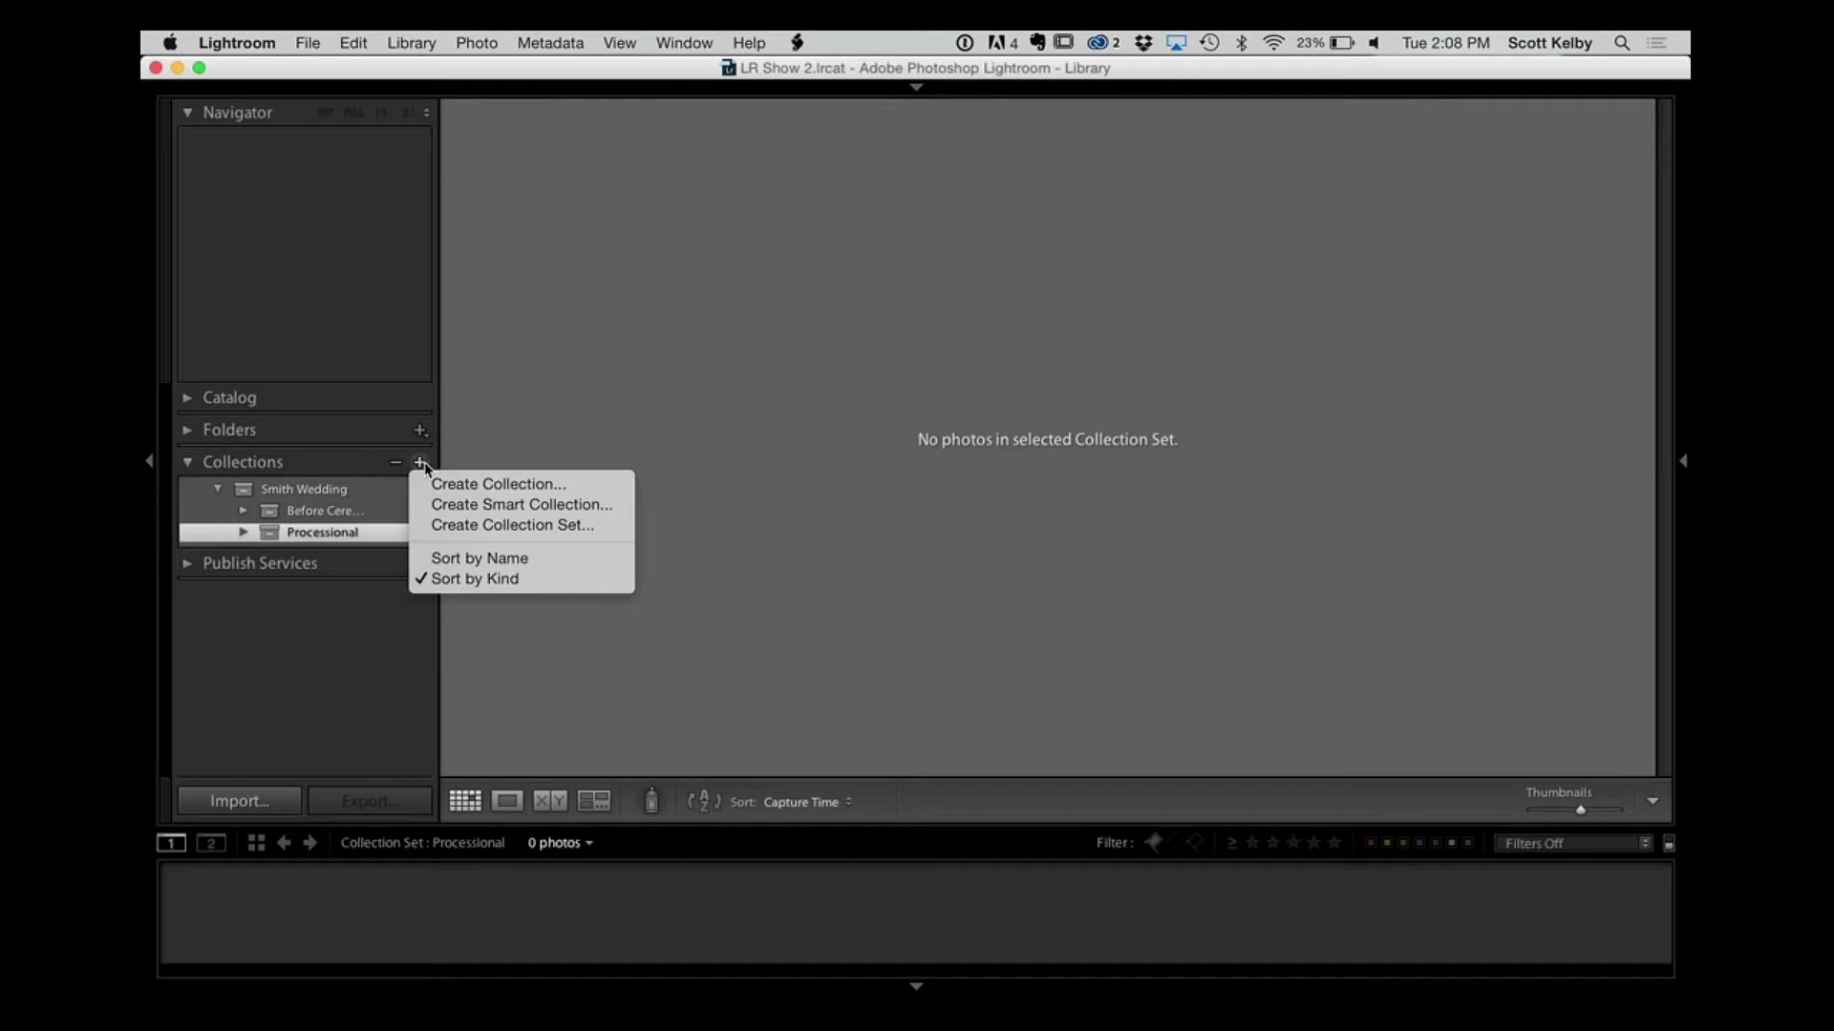
pyautogui.click(511, 525)
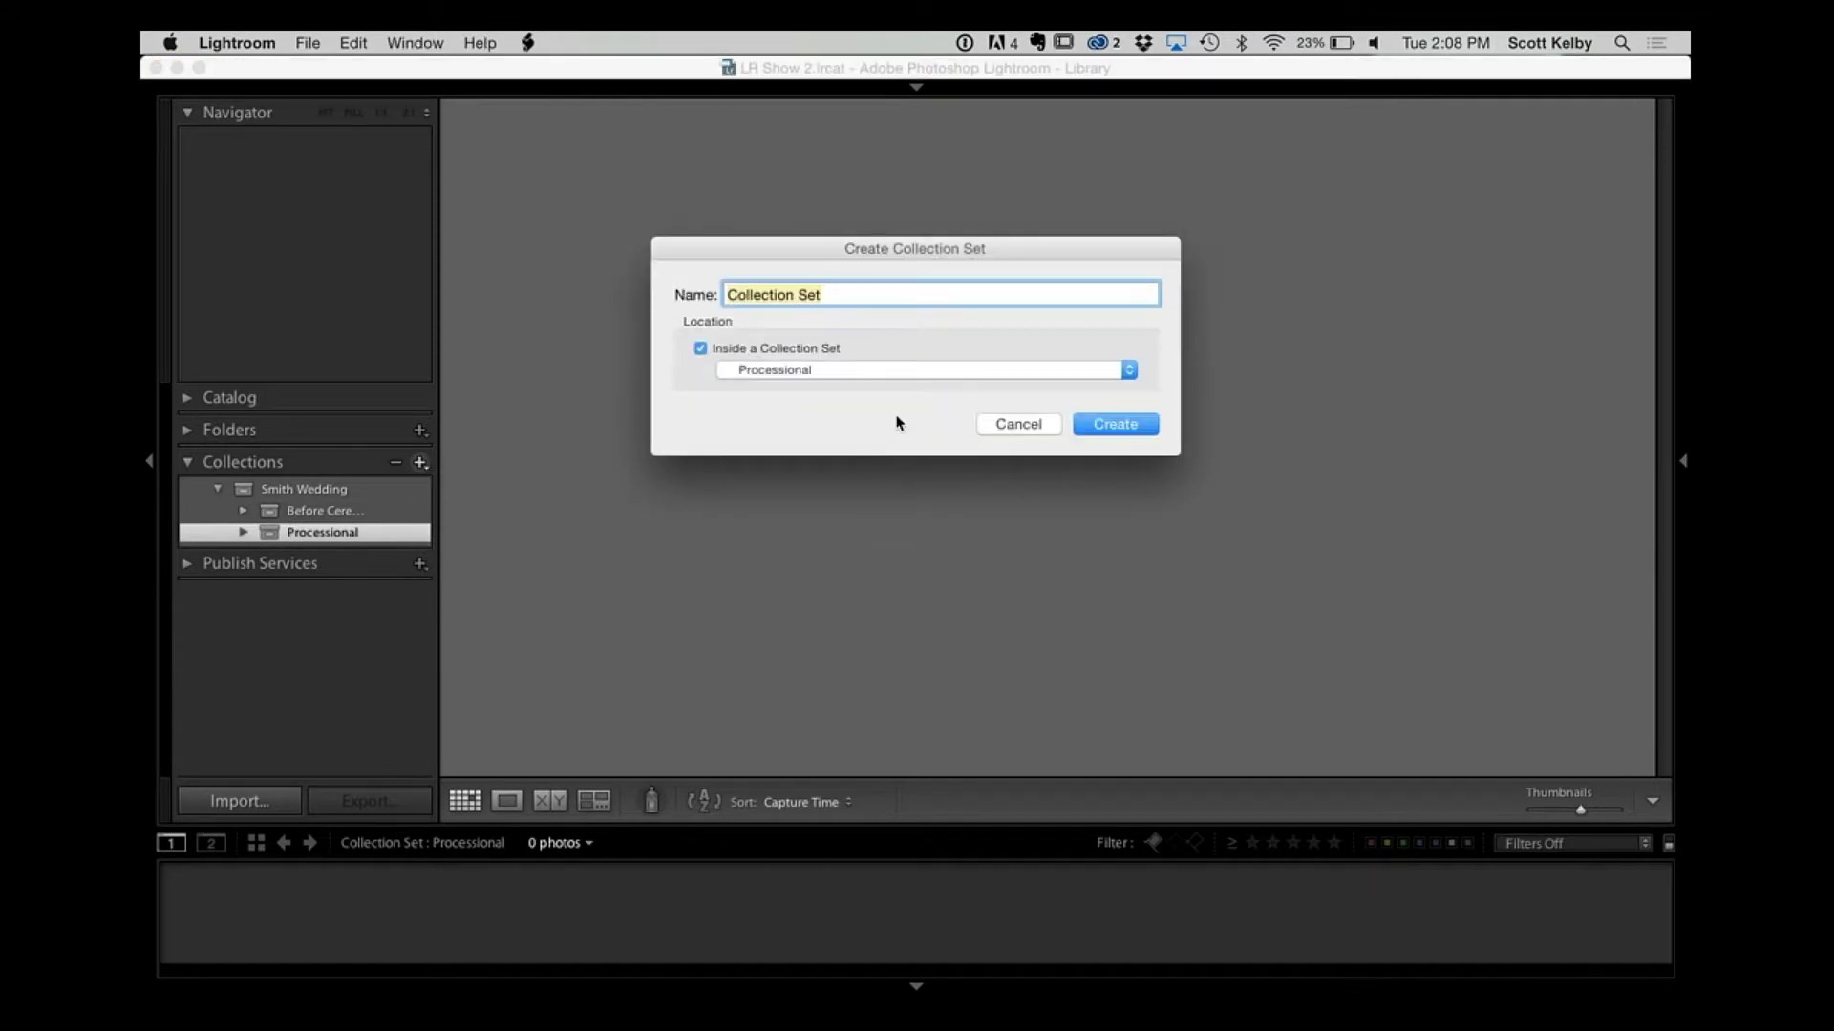
pyautogui.write('Cr')
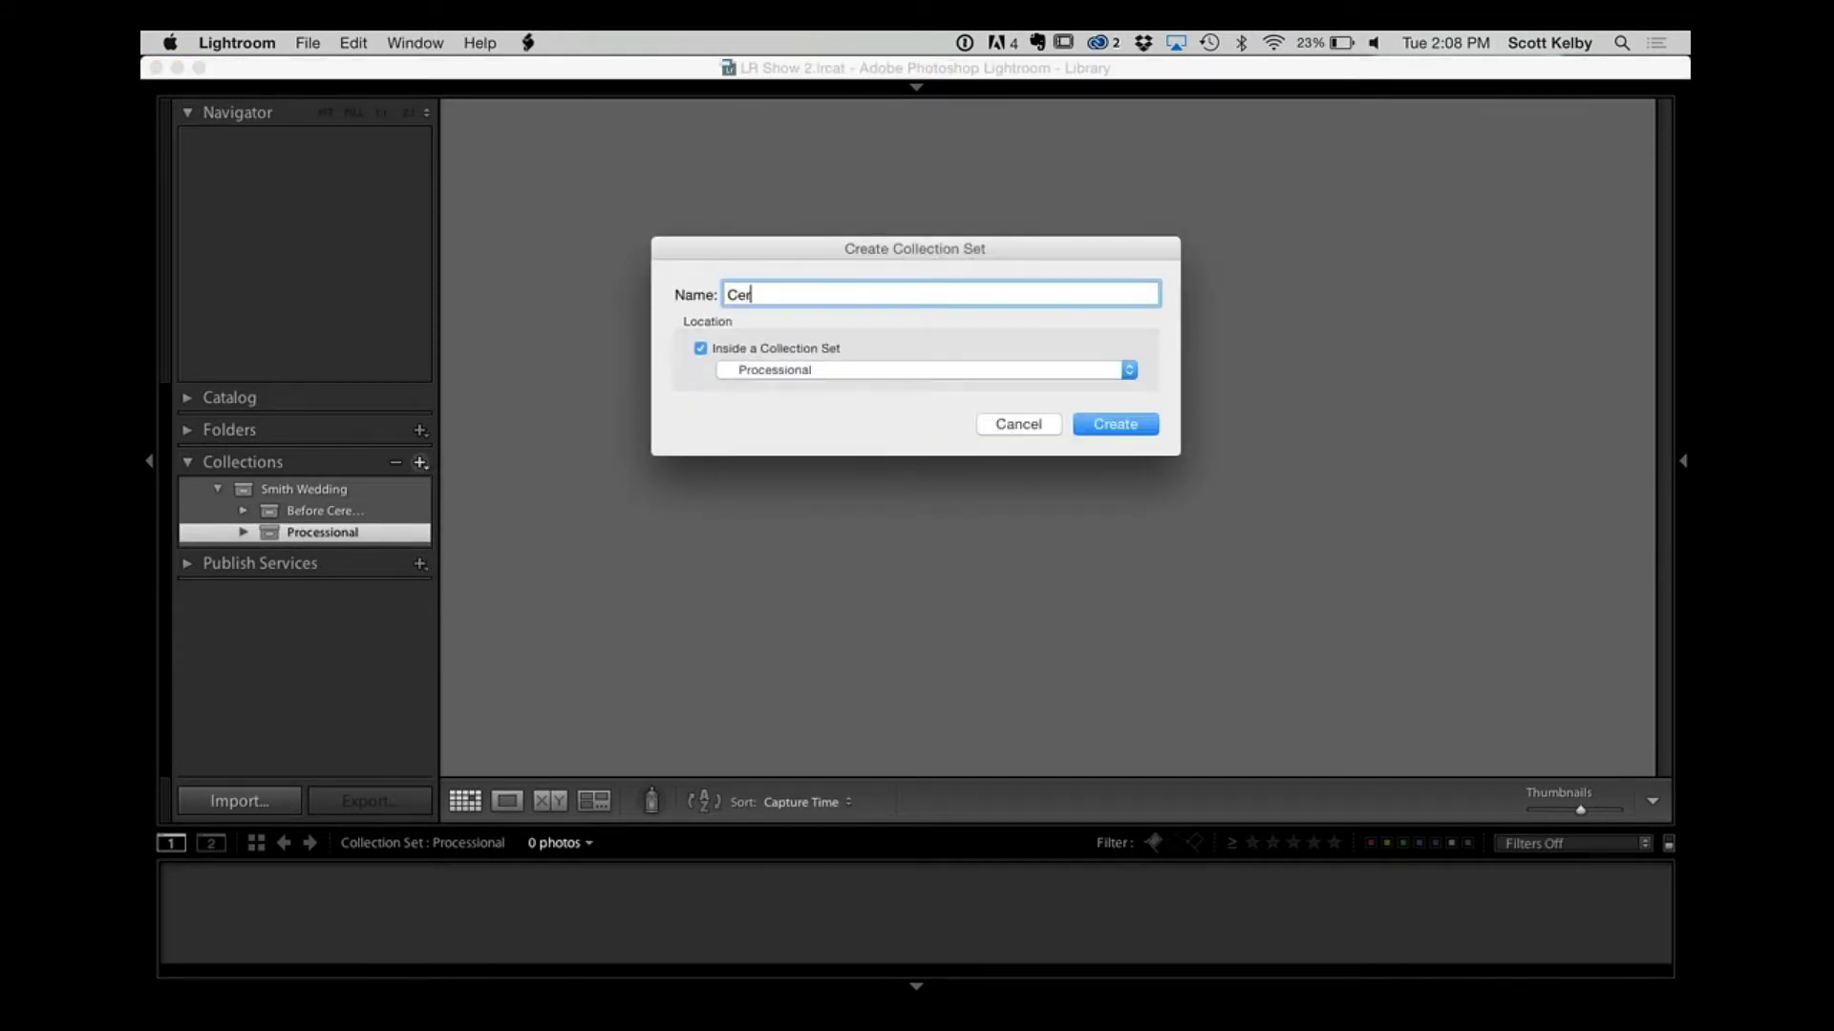
pyautogui.click(887, 375)
pyautogui.click(1023, 396)
pyautogui.click(1114, 423)
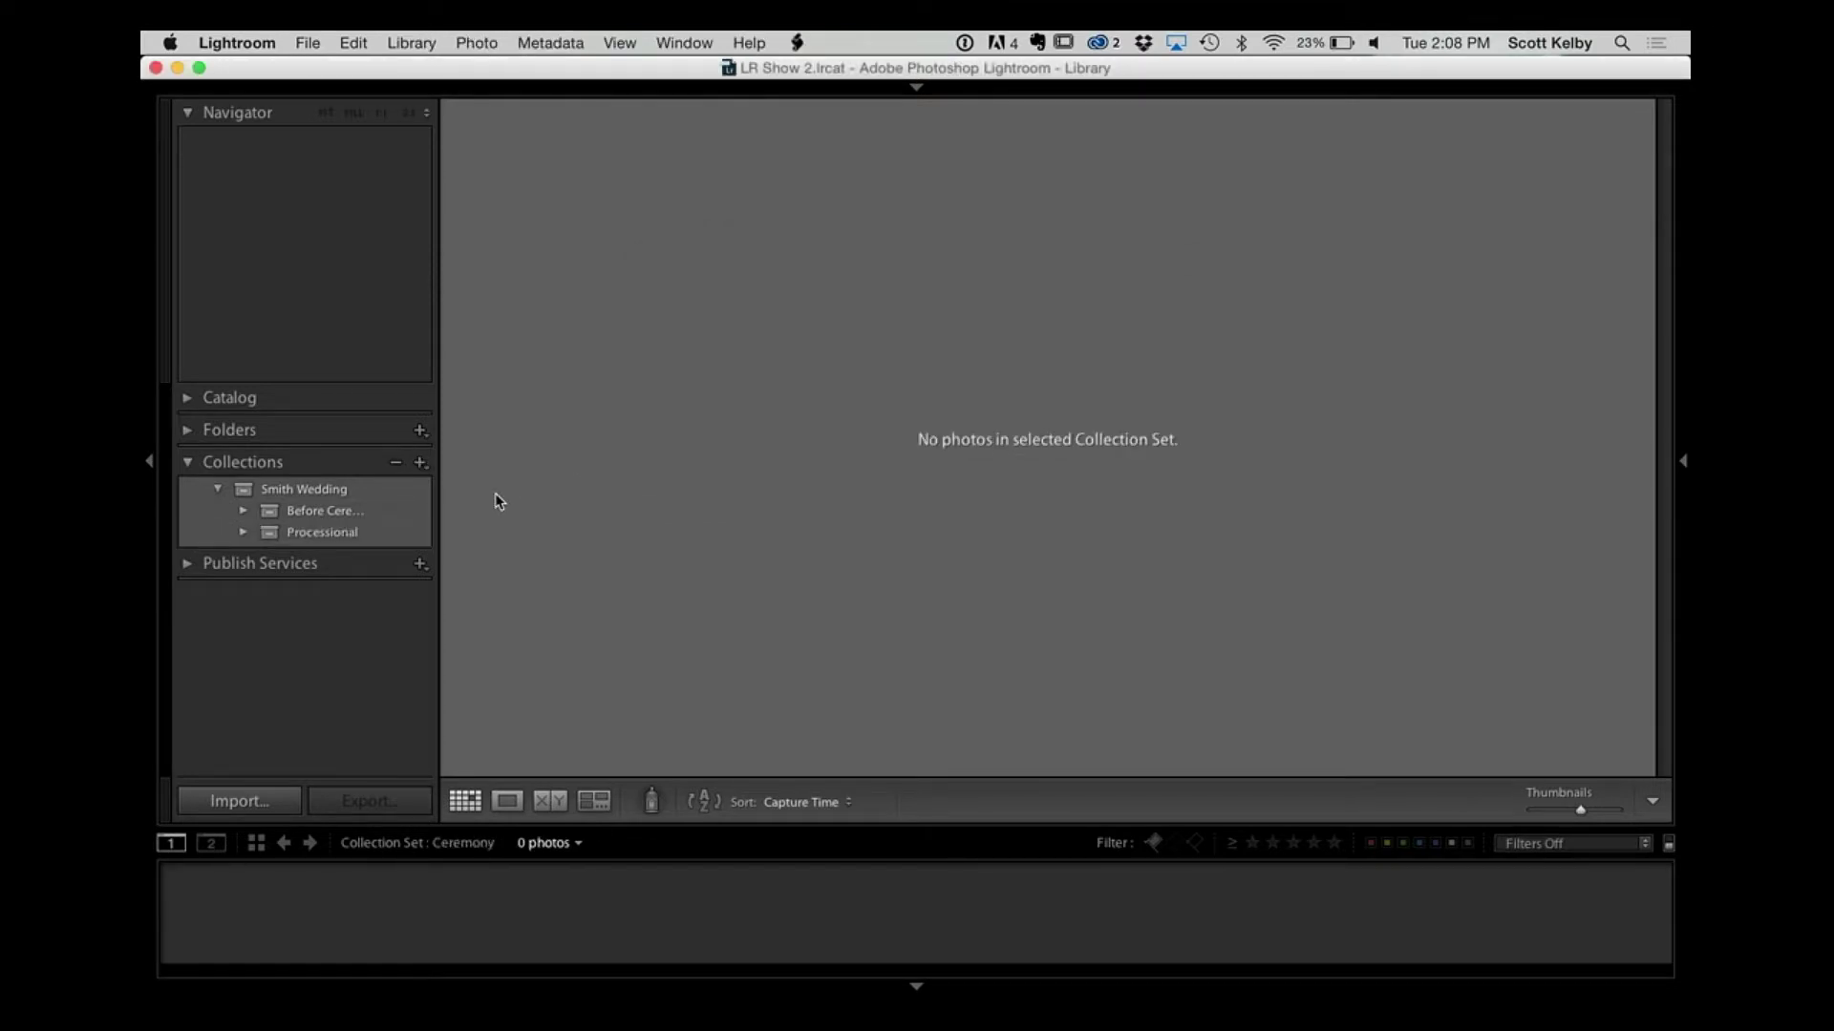
# Step: Create a 'Formals' collection set under Smith Wedding rather than Ceremony
pyautogui.click(420, 462)
pyautogui.click(535, 523)
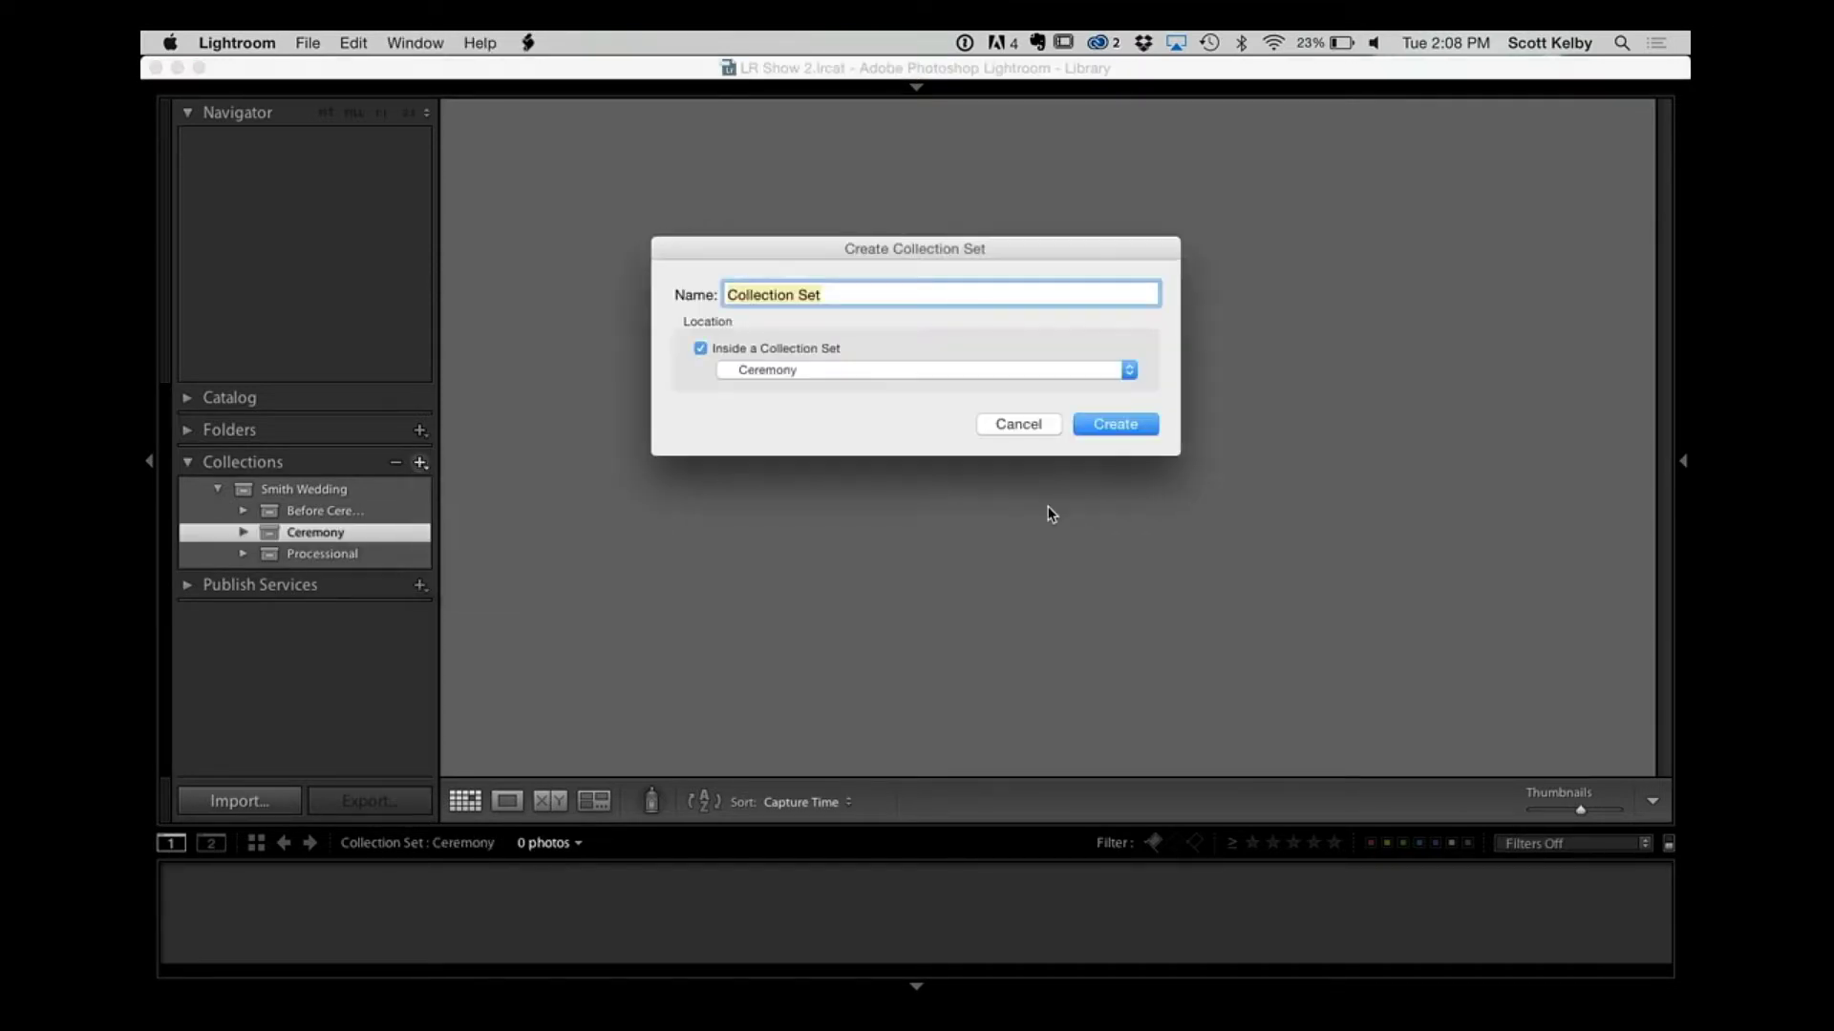
pyautogui.write('P')
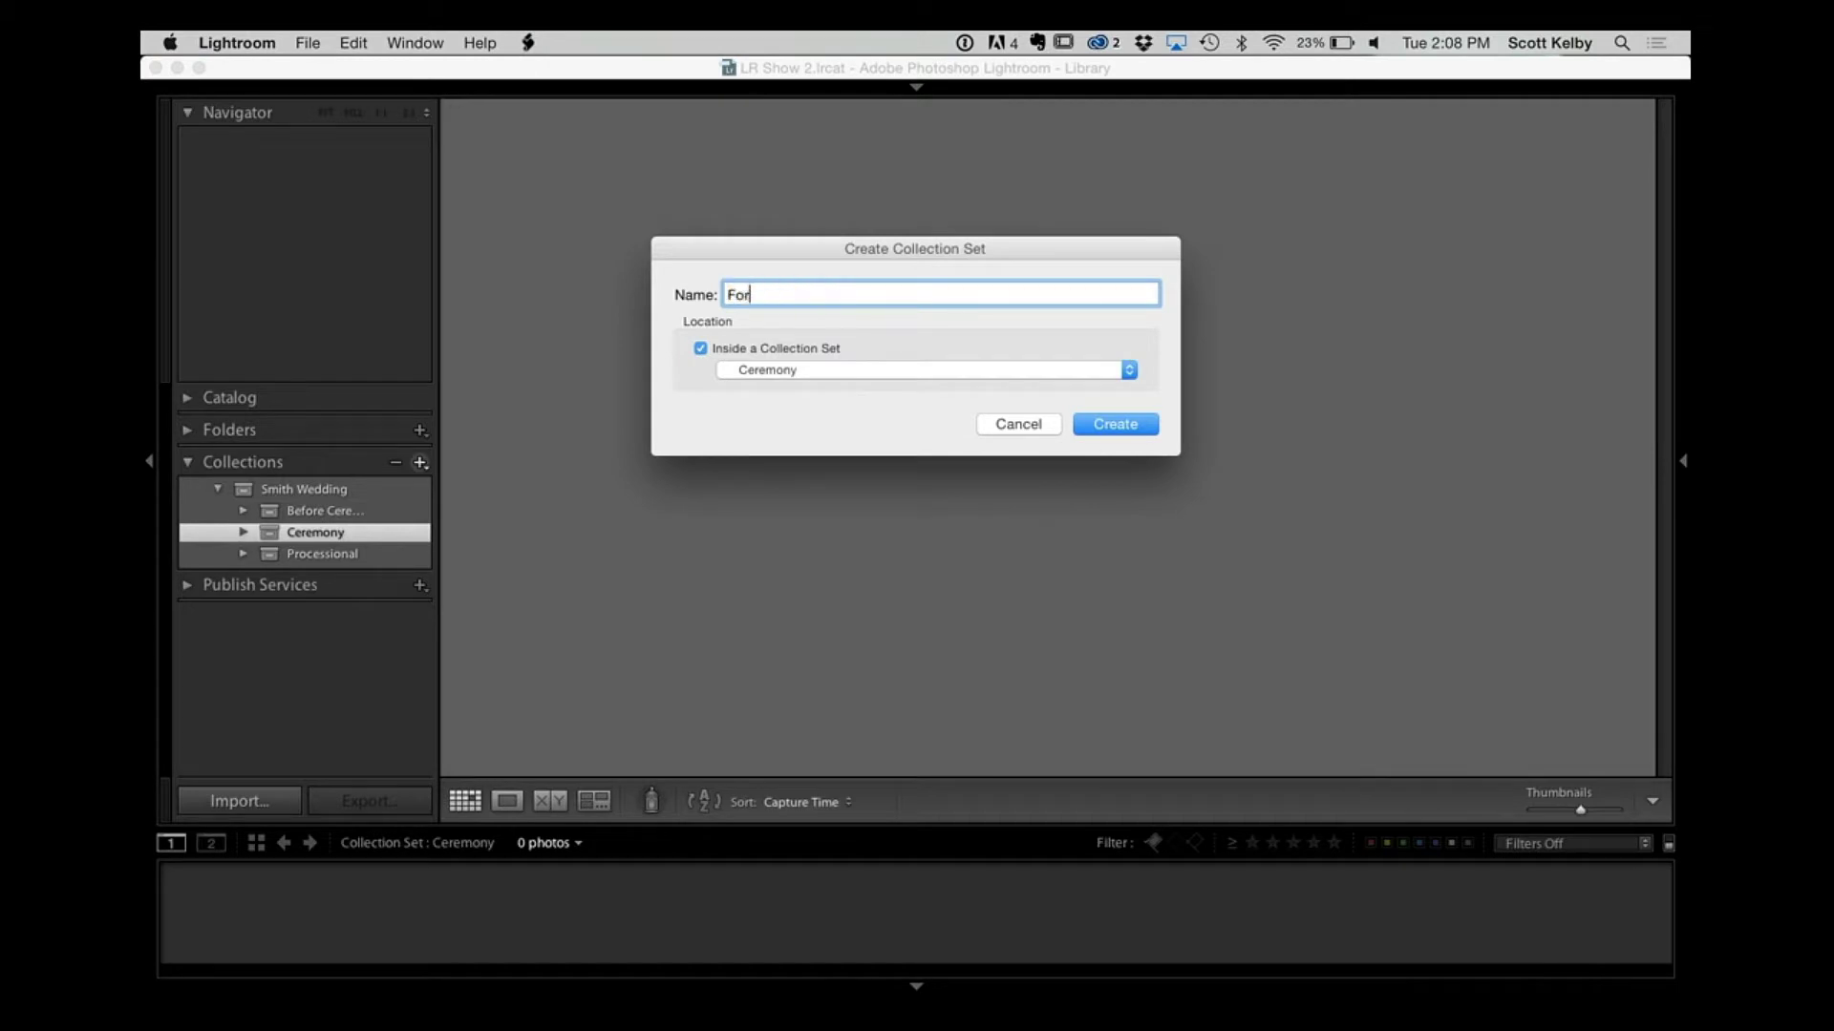
pyautogui.click(1073, 371)
pyautogui.click(1077, 340)
pyautogui.click(1138, 428)
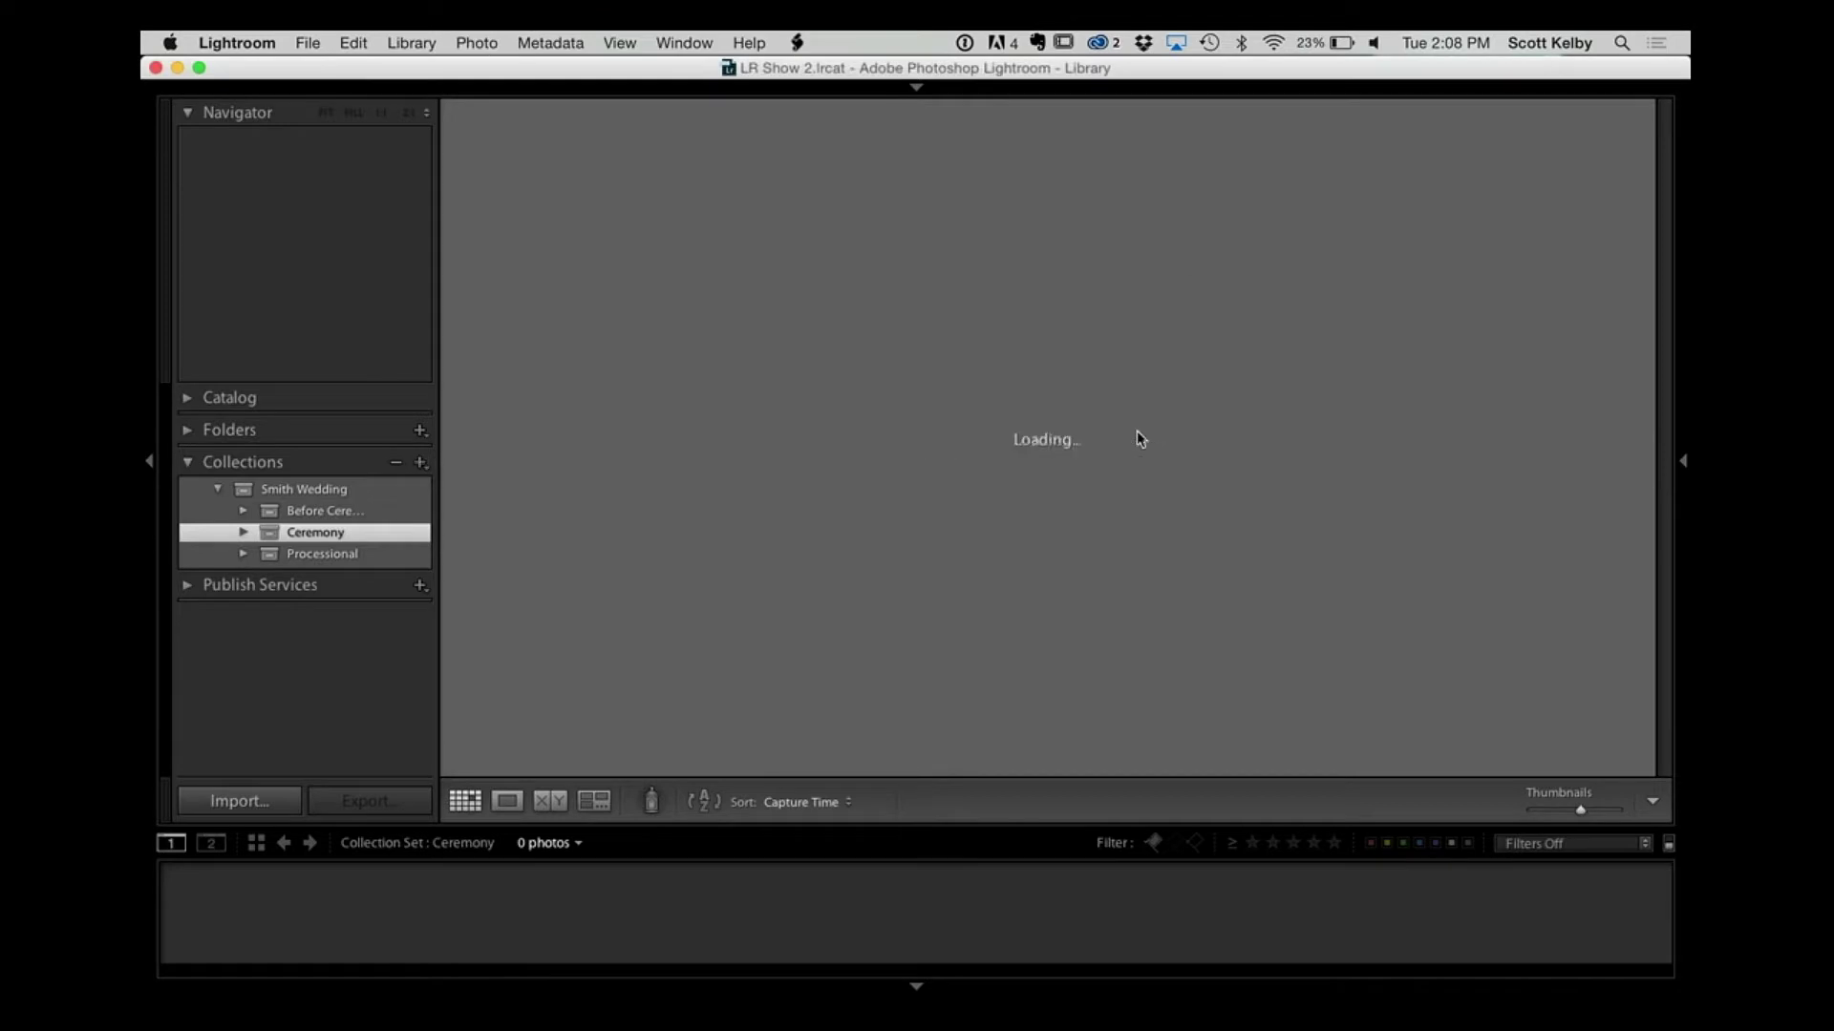
# Step: Create a 'Reception' collection set under Smith Wedding
pyautogui.click(420, 462)
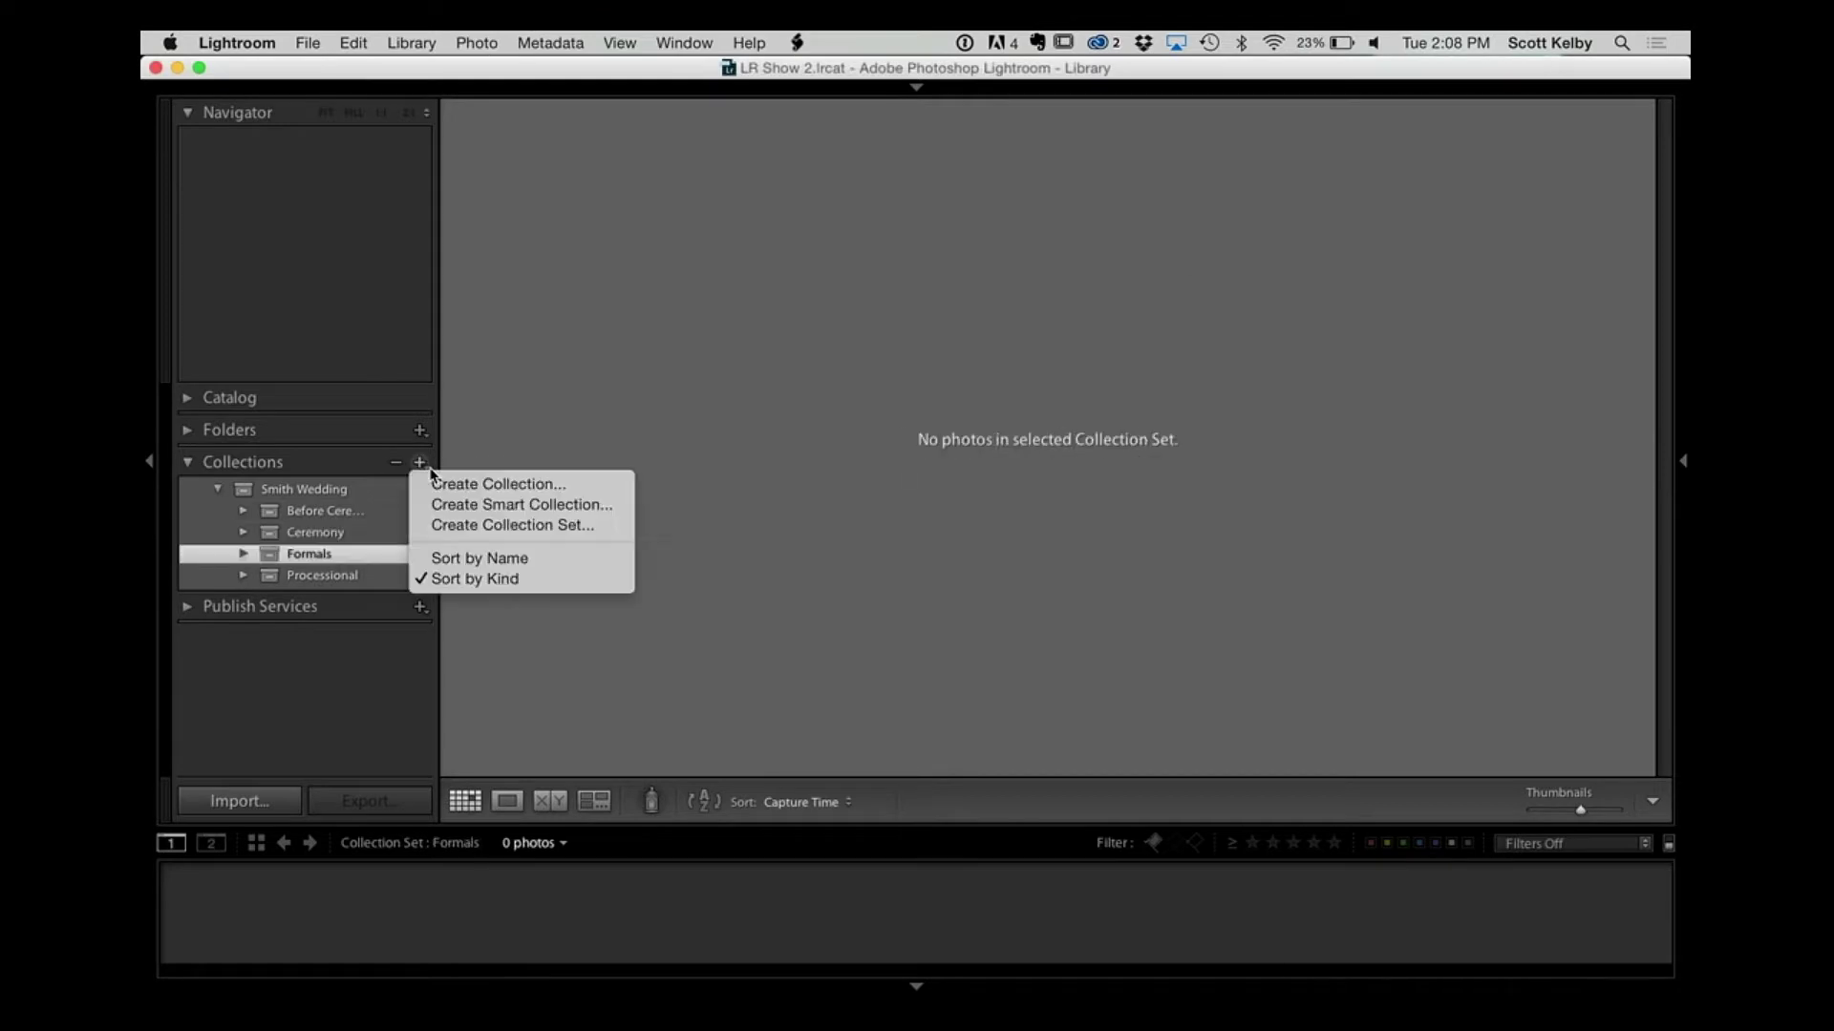
pyautogui.click(460, 526)
pyautogui.write('Receot')
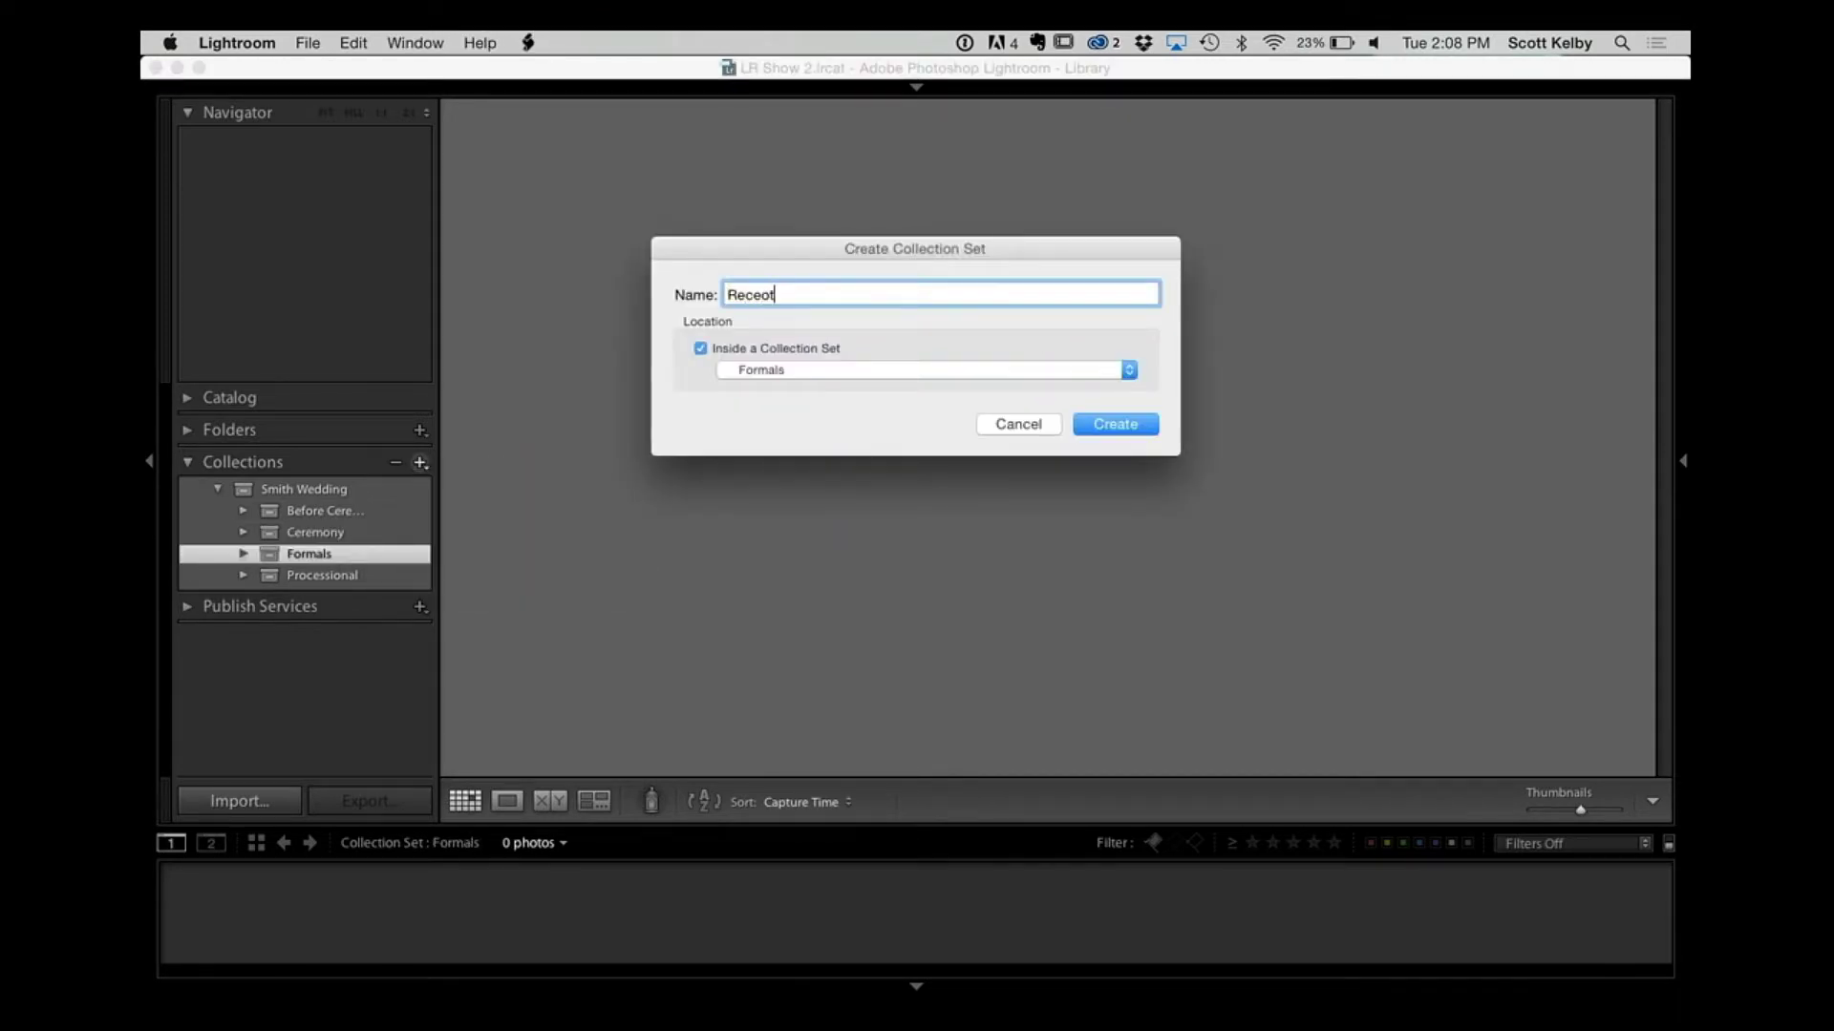
pyautogui.click(976, 364)
pyautogui.click(994, 313)
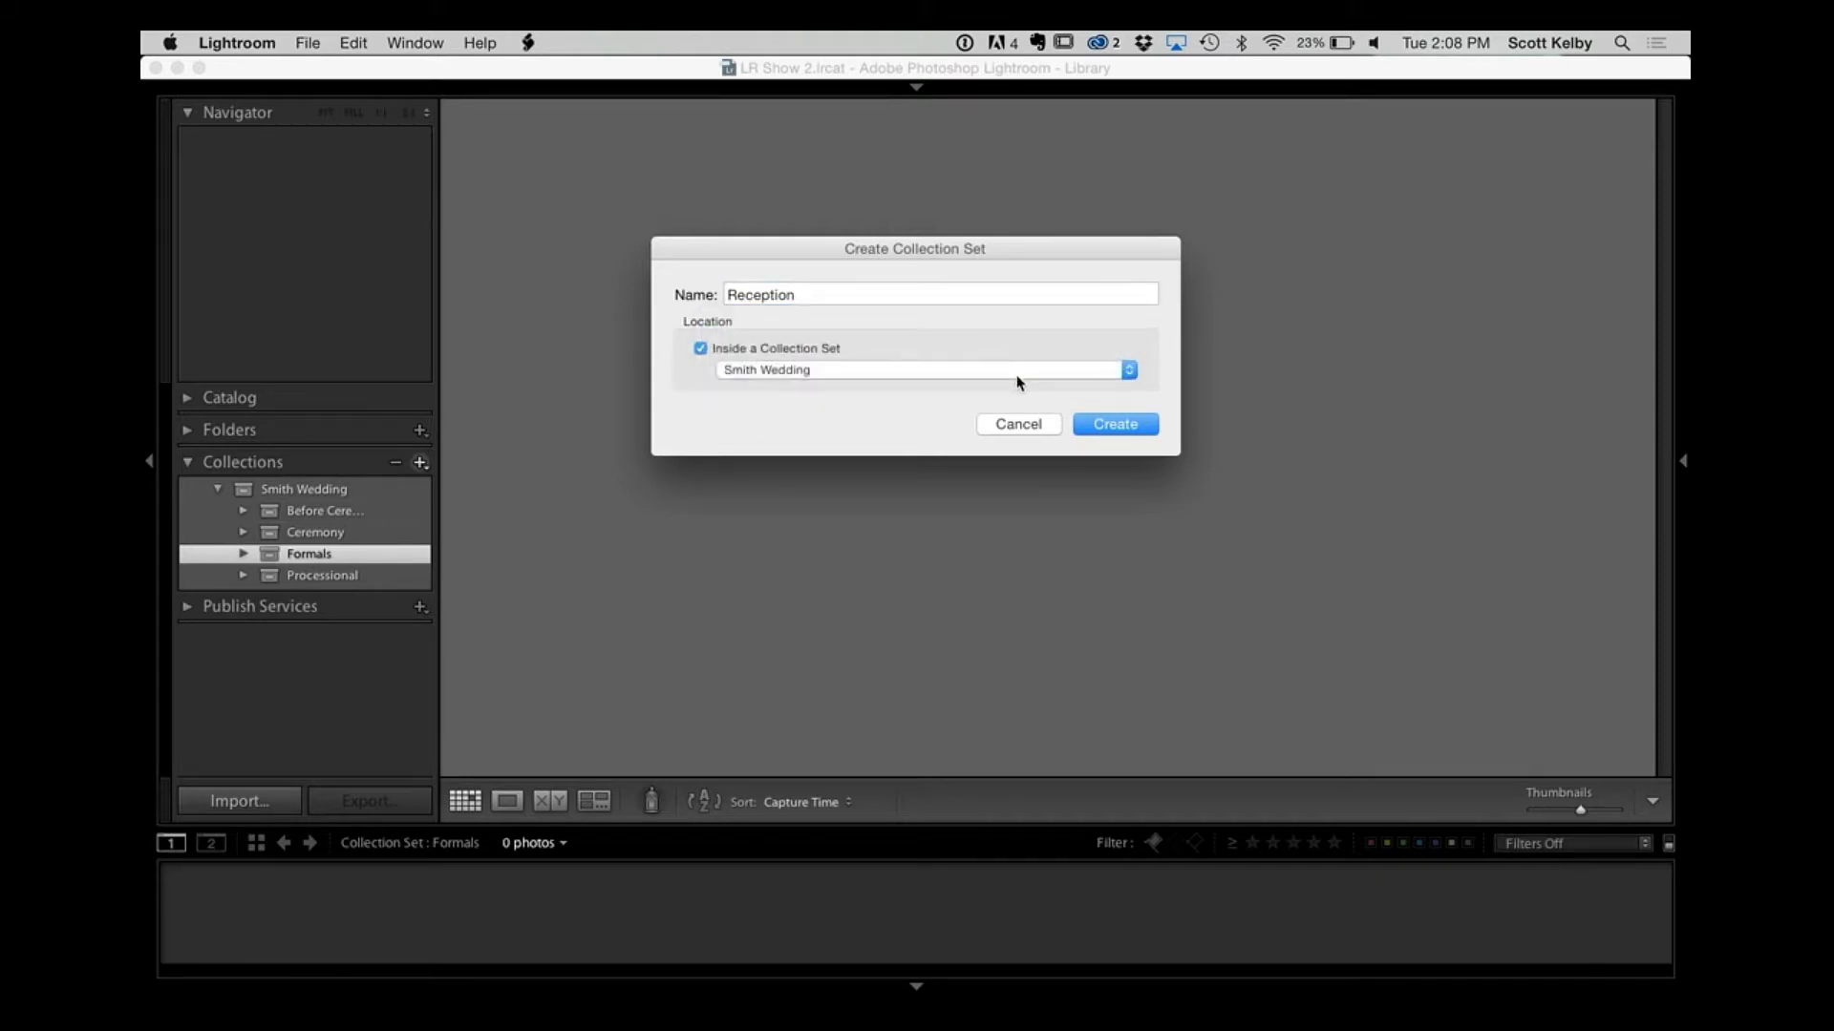
pyautogui.click(1015, 384)
pyautogui.click(1138, 424)
pyautogui.click(1124, 429)
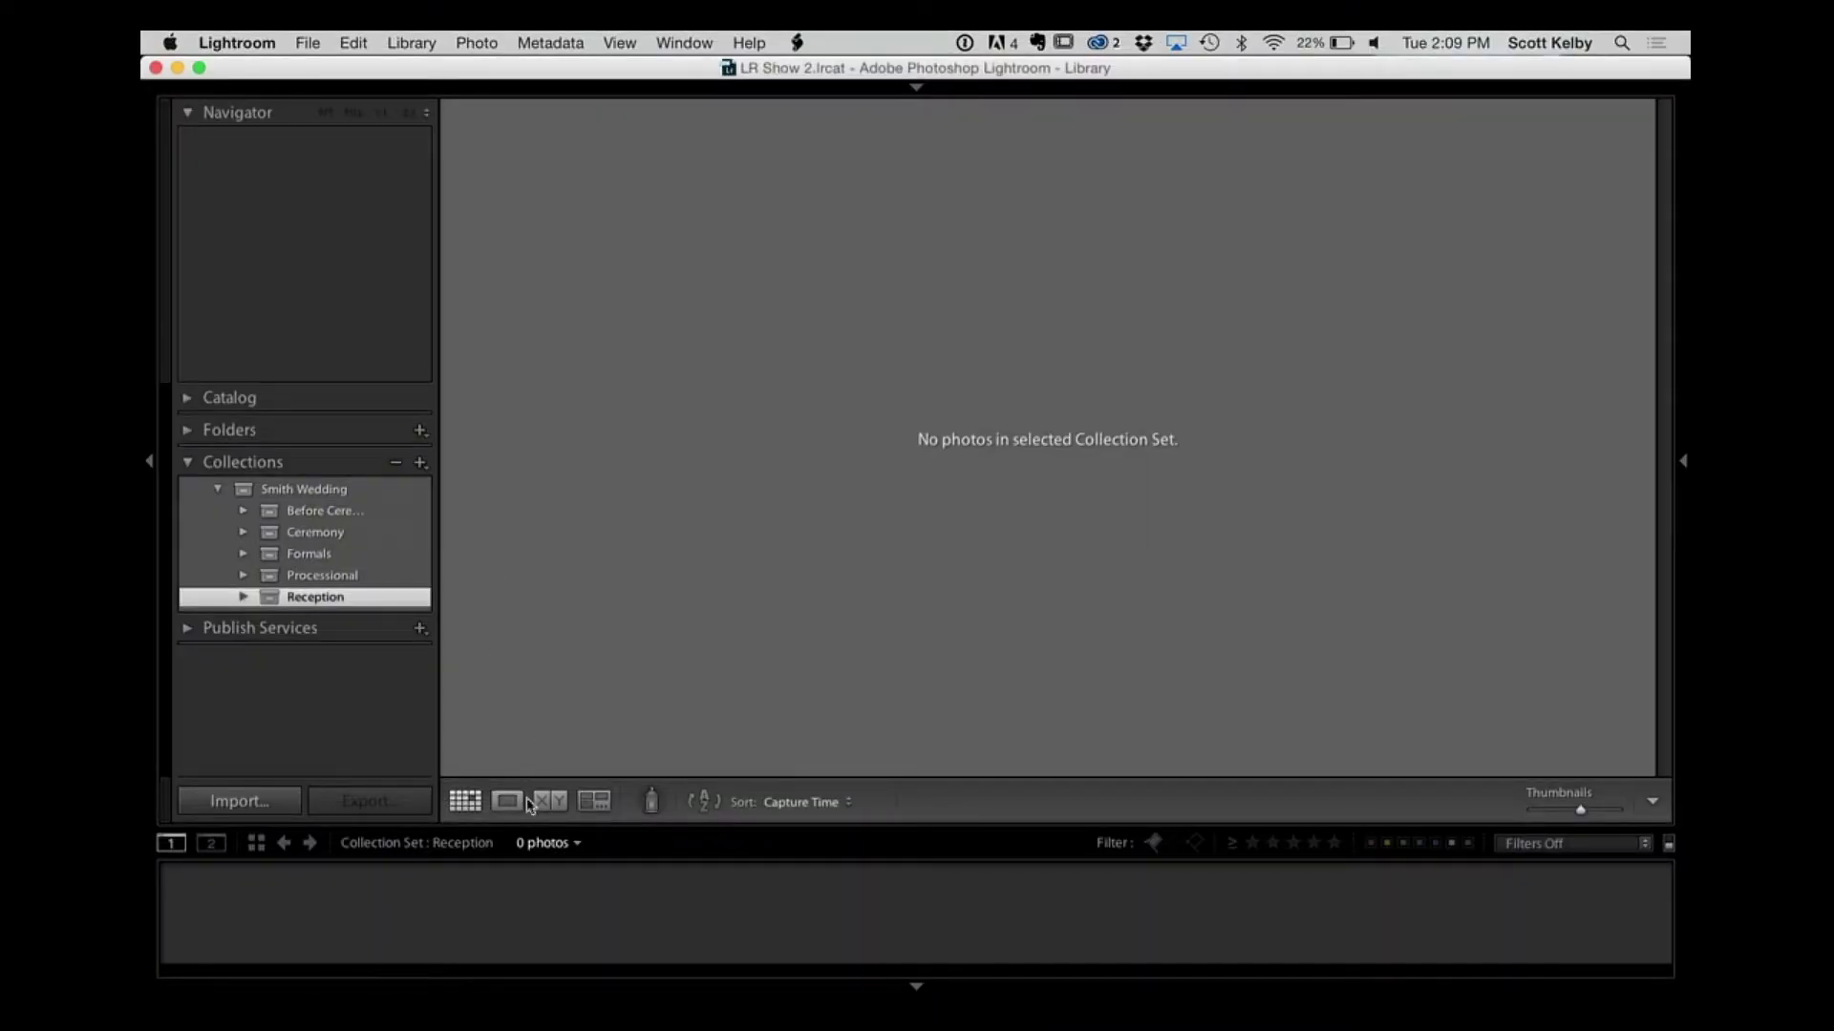
# Step: Show the Previous Import photos and flag Lindsay & Ryan-18 and -140 as picks
pyautogui.click(541, 843)
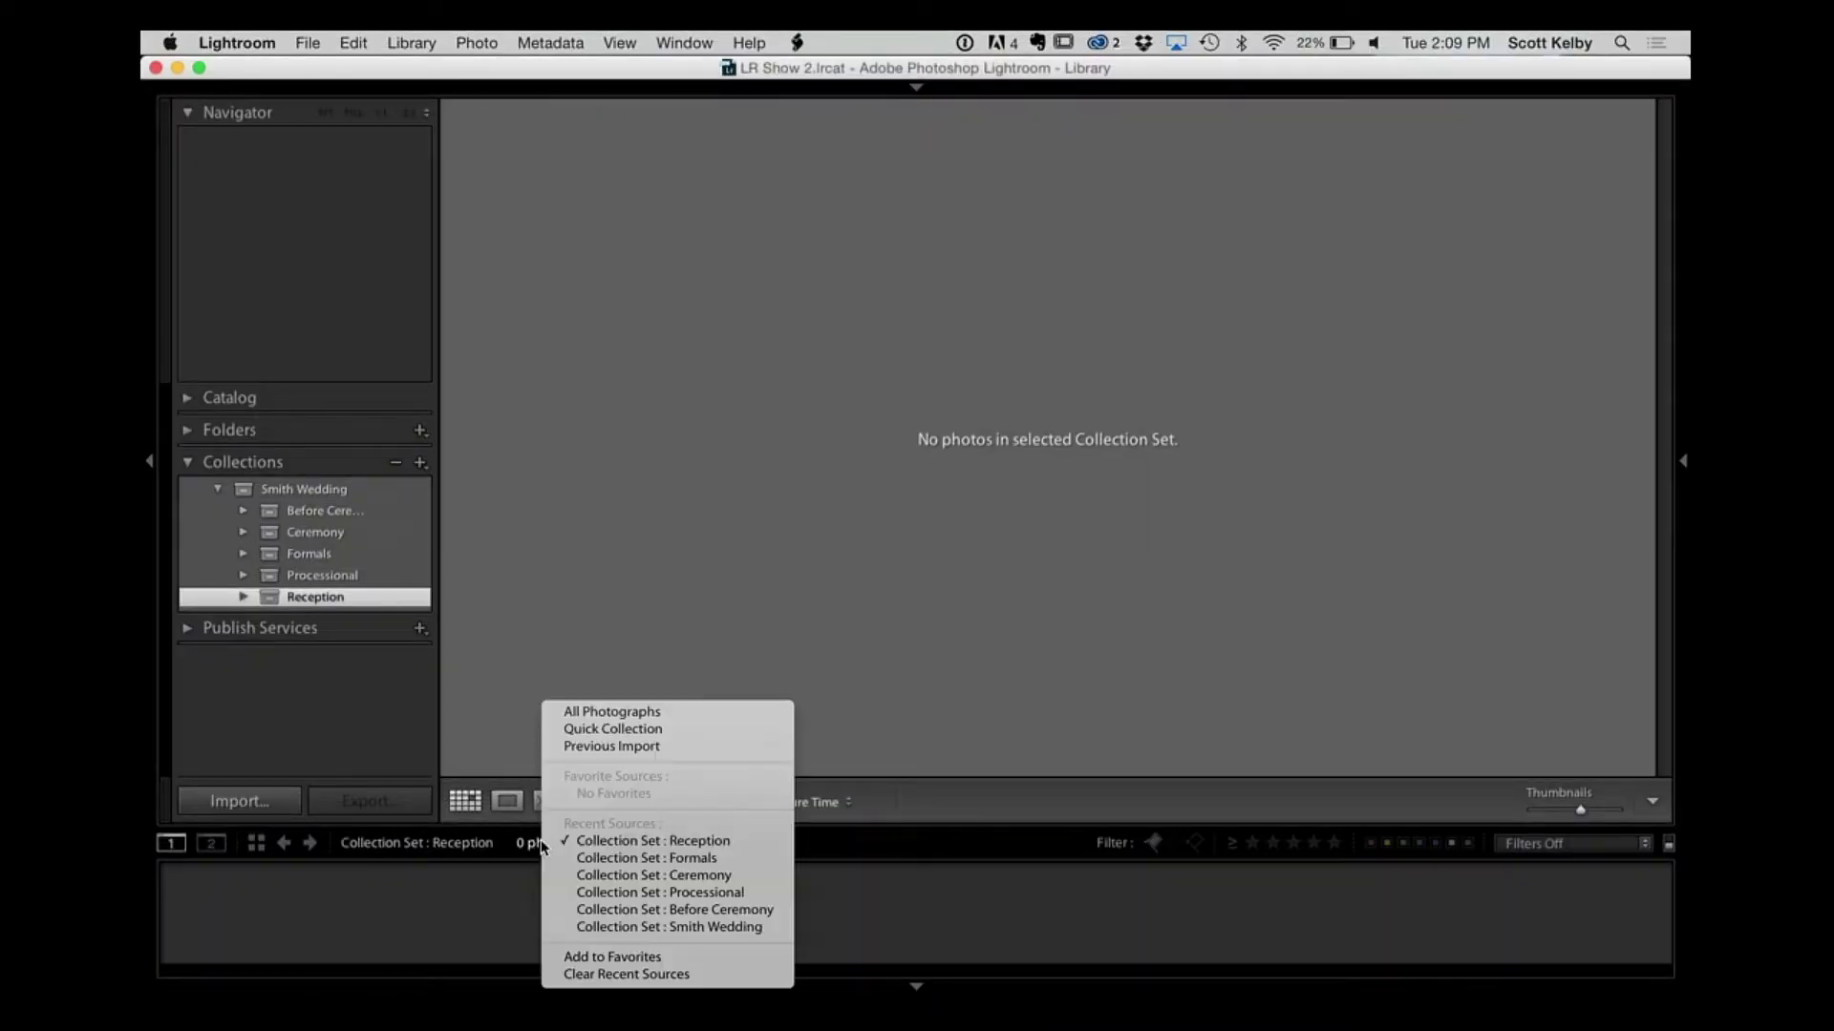
pyautogui.click(616, 747)
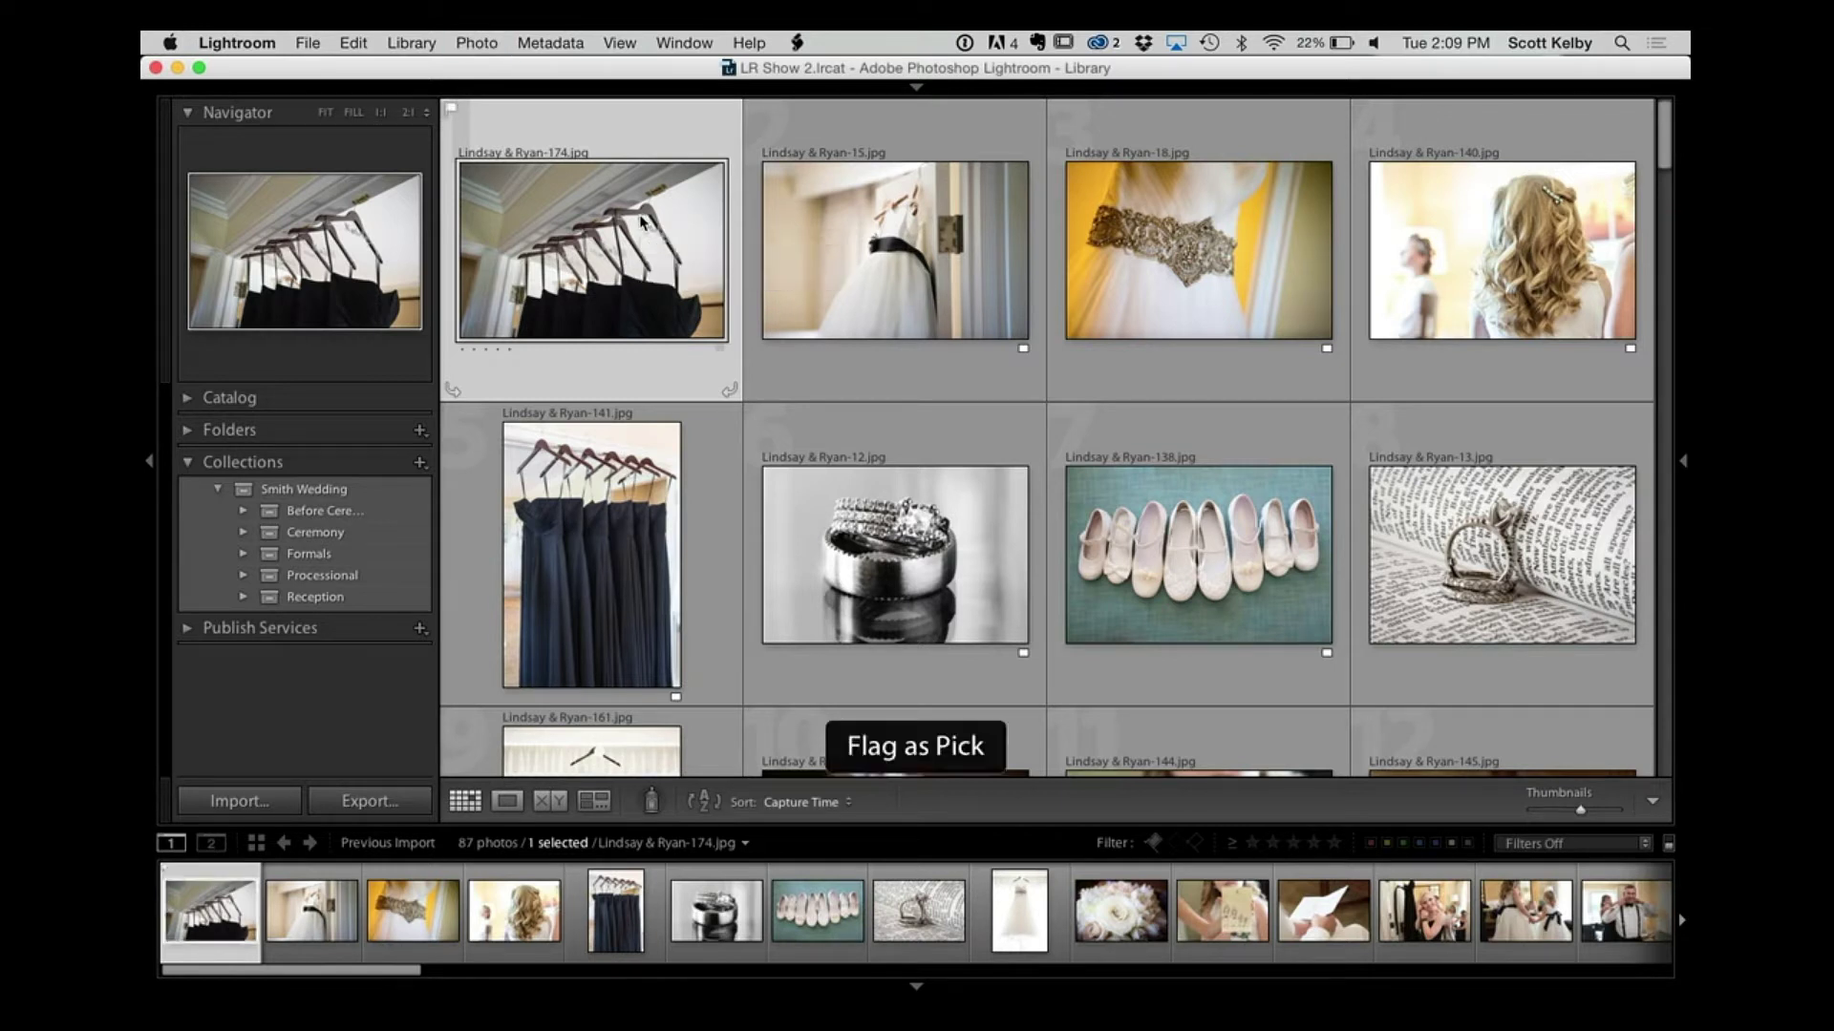
pyautogui.click(861, 242)
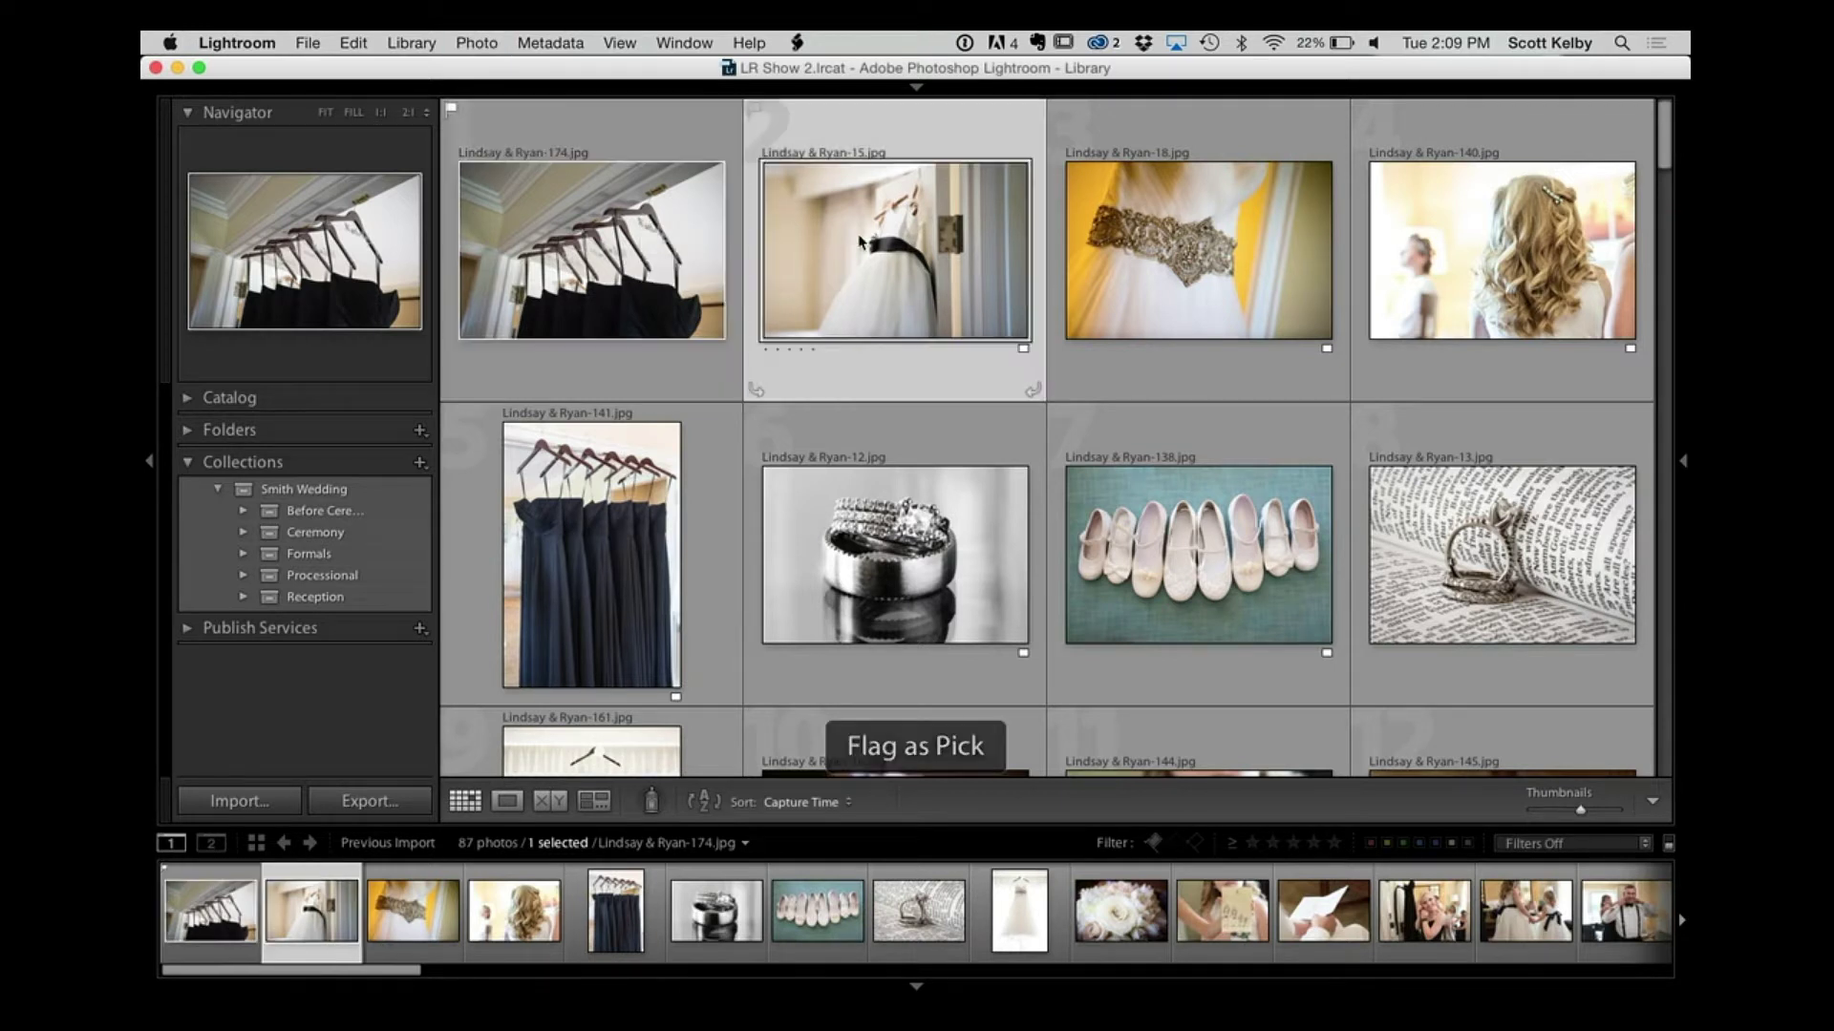
pyautogui.click(1187, 272)
pyautogui.press('p')
pyautogui.press('Right')
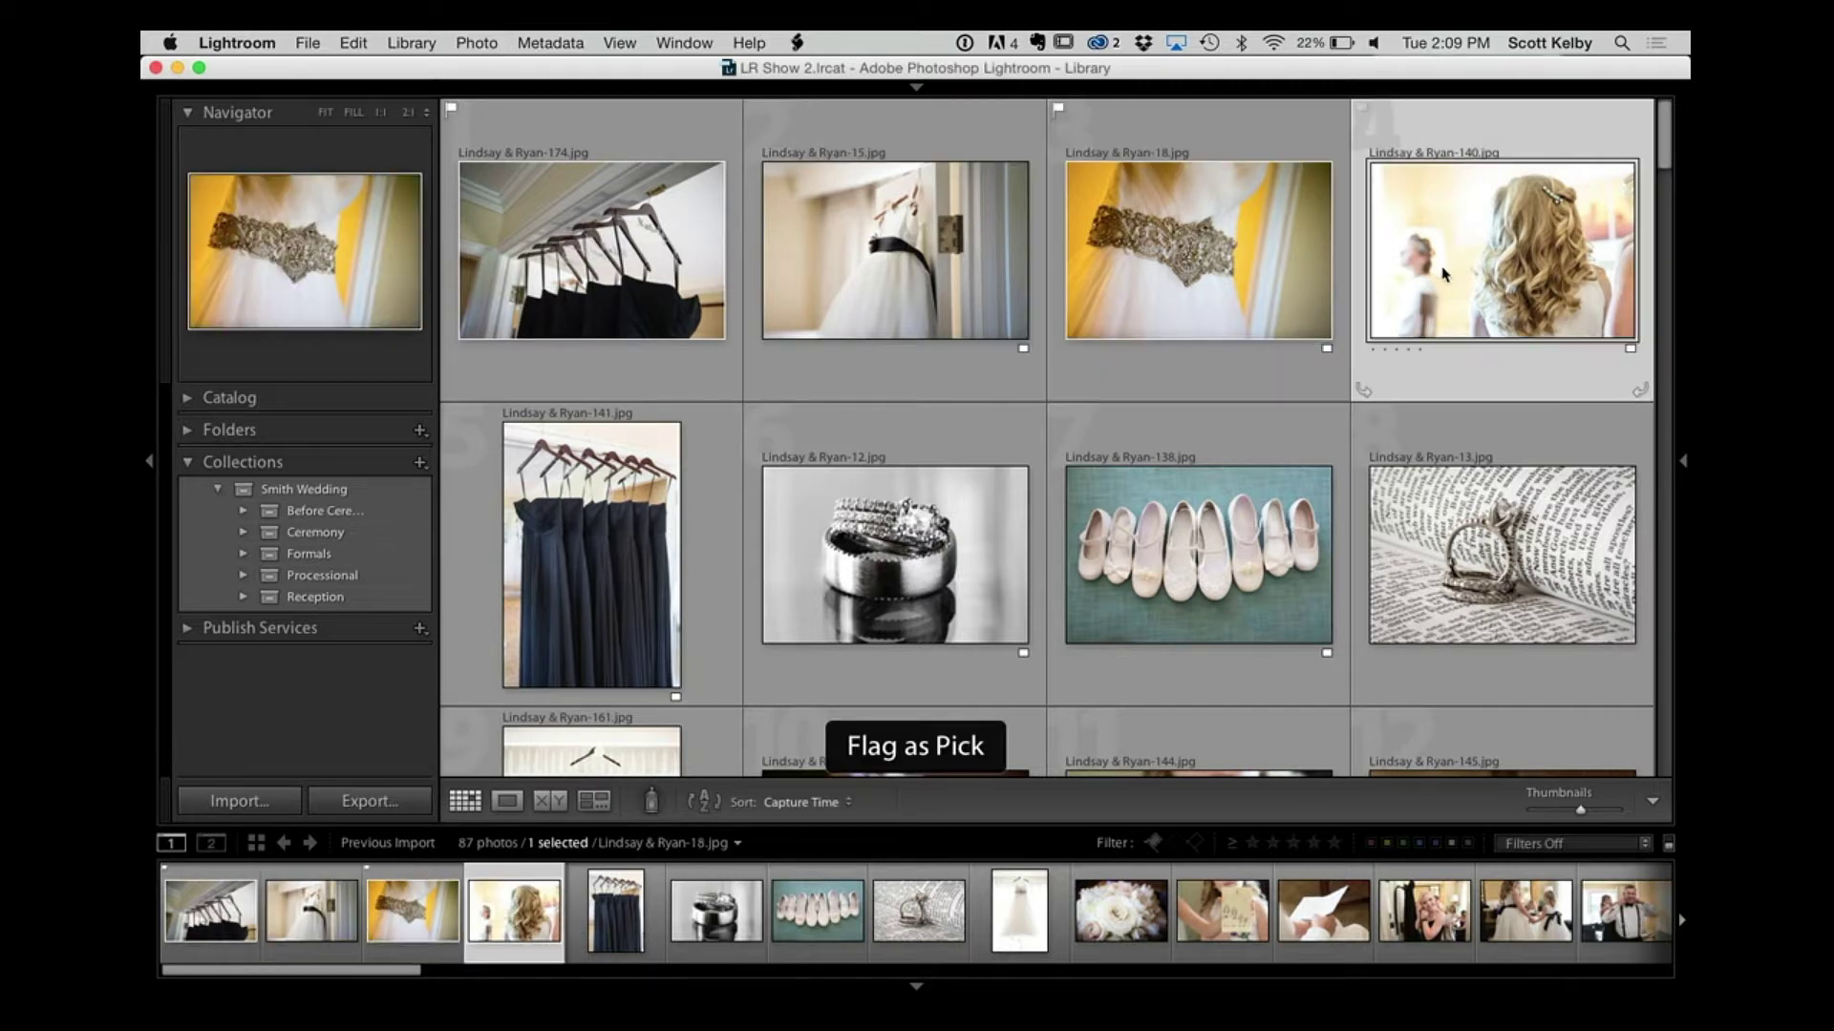
pyautogui.press('p')
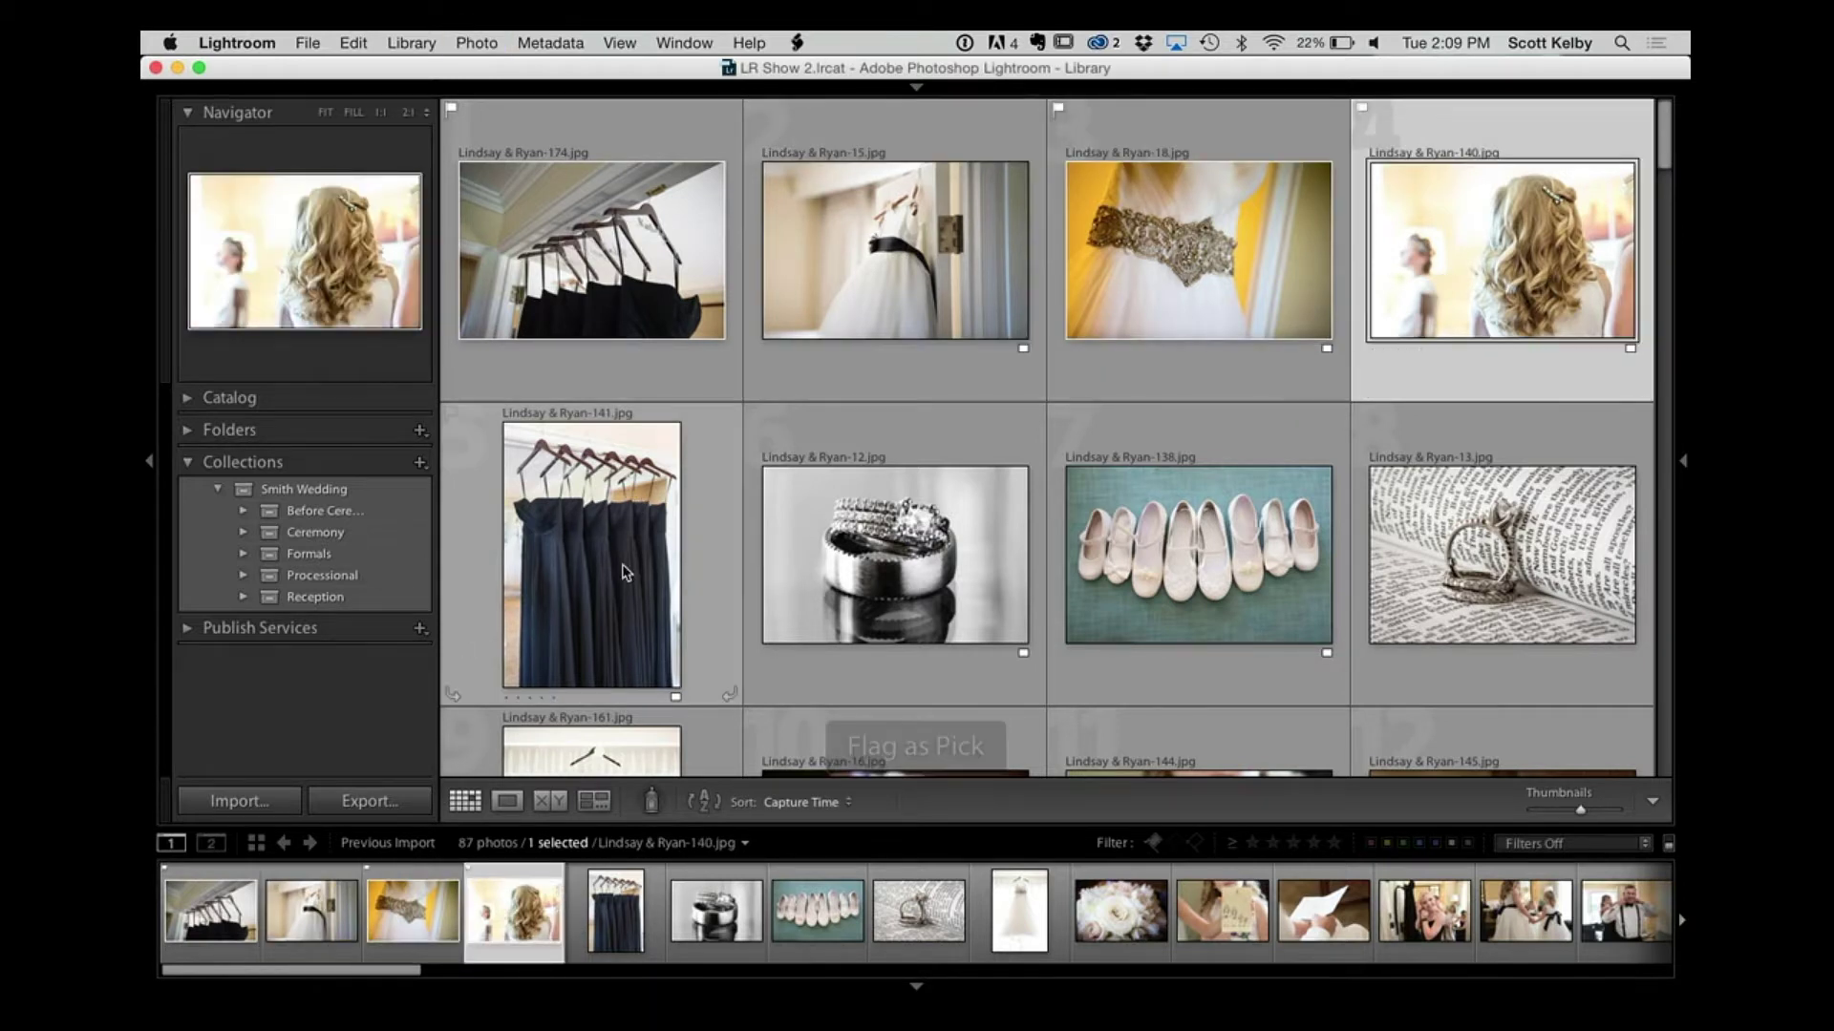
# Step: Flag the rings, bouquet and dress photos as picks, then filter to picks only
pyautogui.click(948, 550)
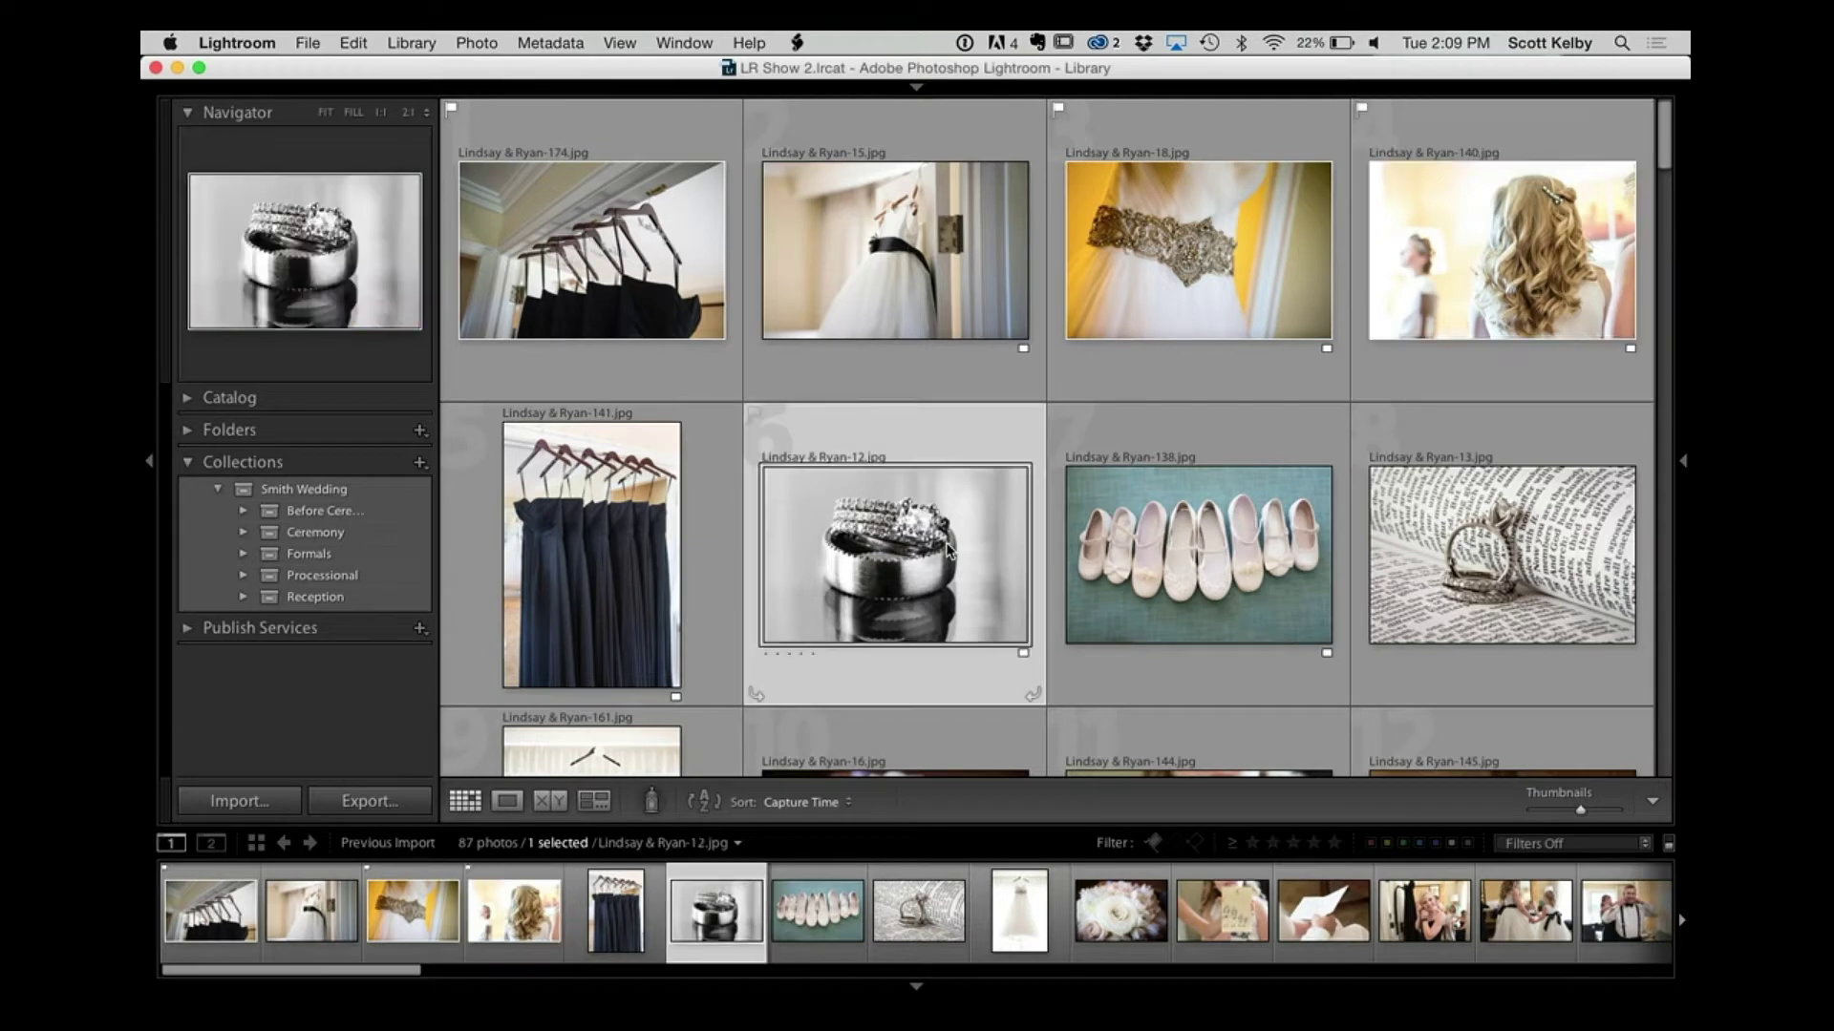
pyautogui.press('p')
pyautogui.click(1137, 562)
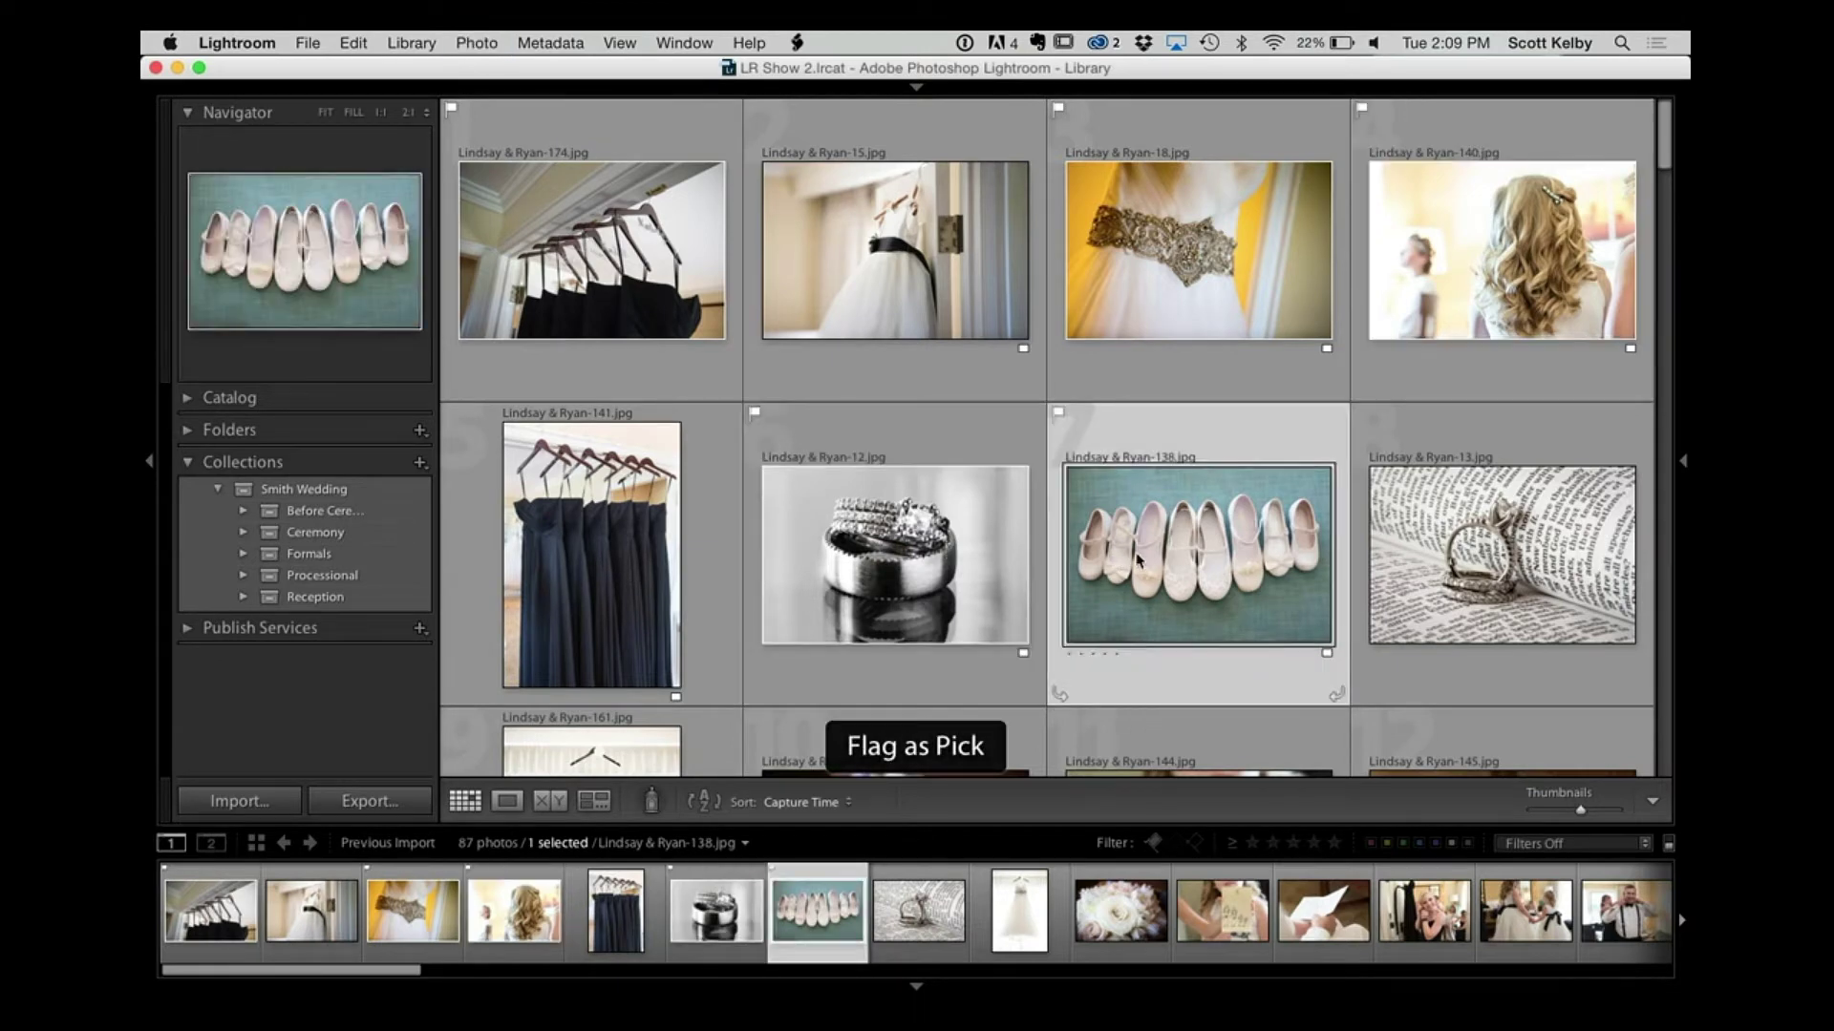
pyautogui.scroll(-5, 1284, 479)
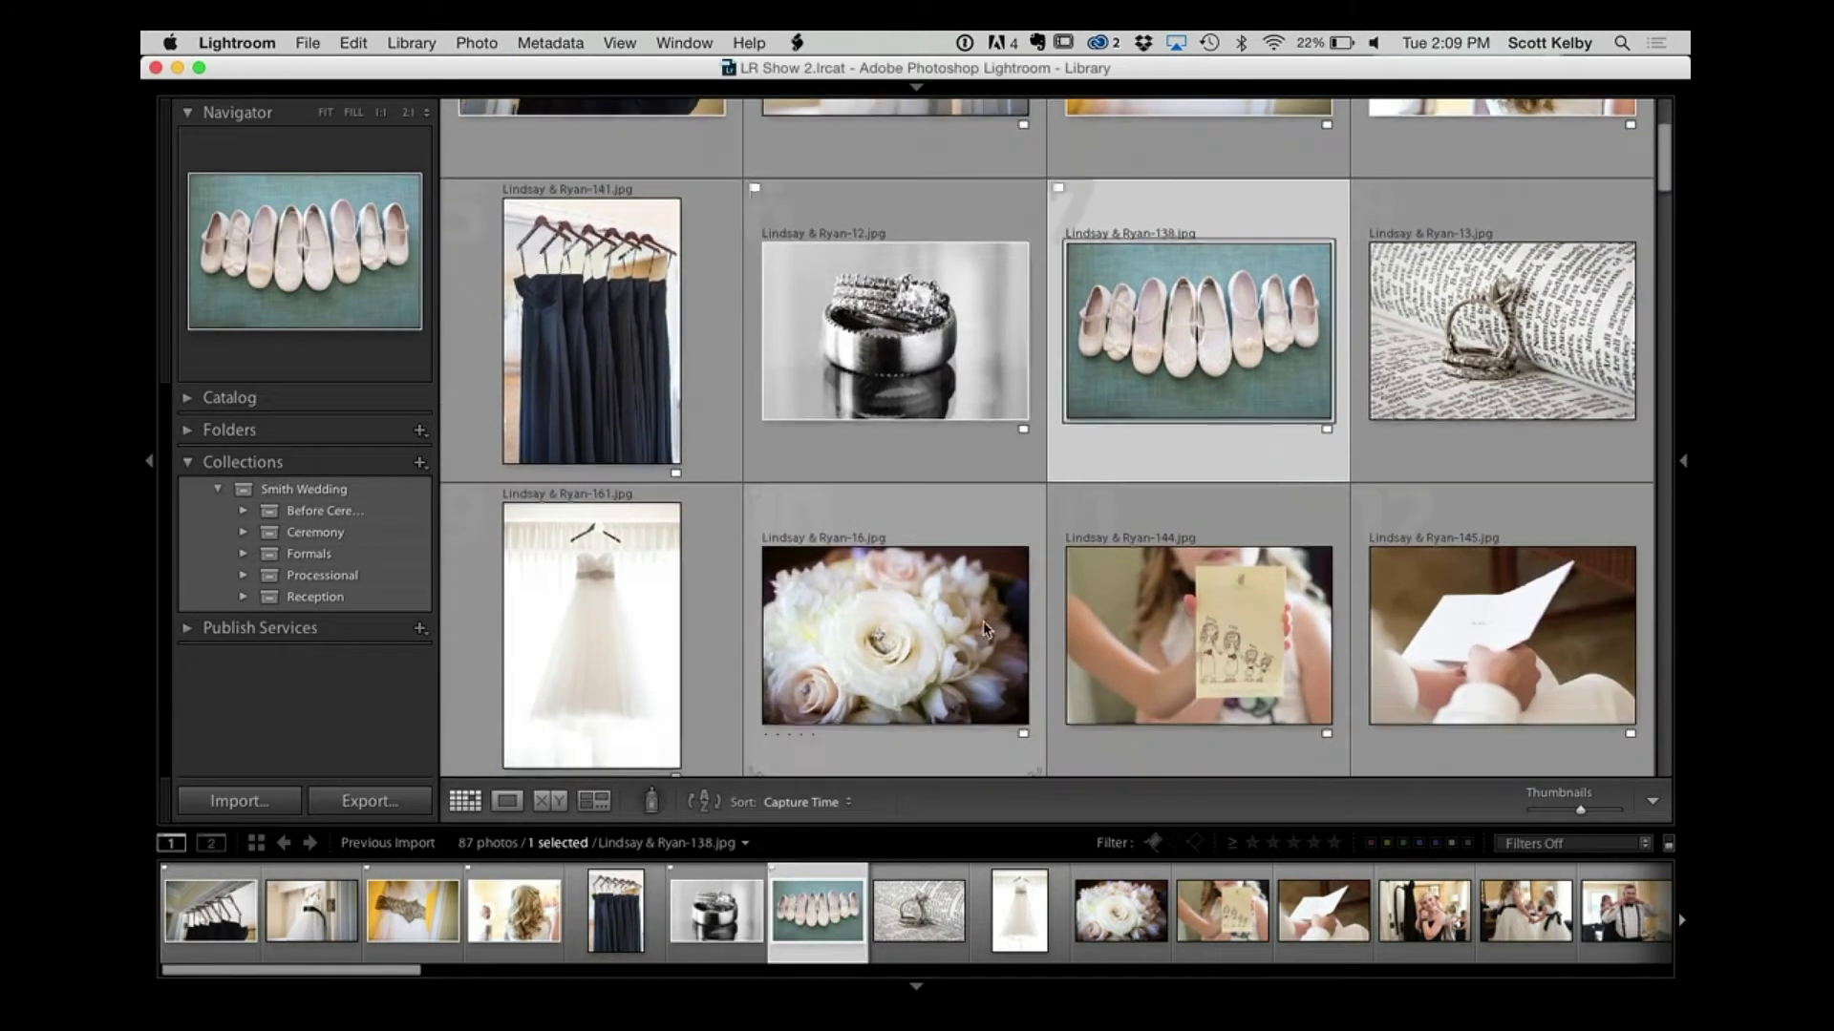
pyautogui.click(893, 630)
pyautogui.press('p')
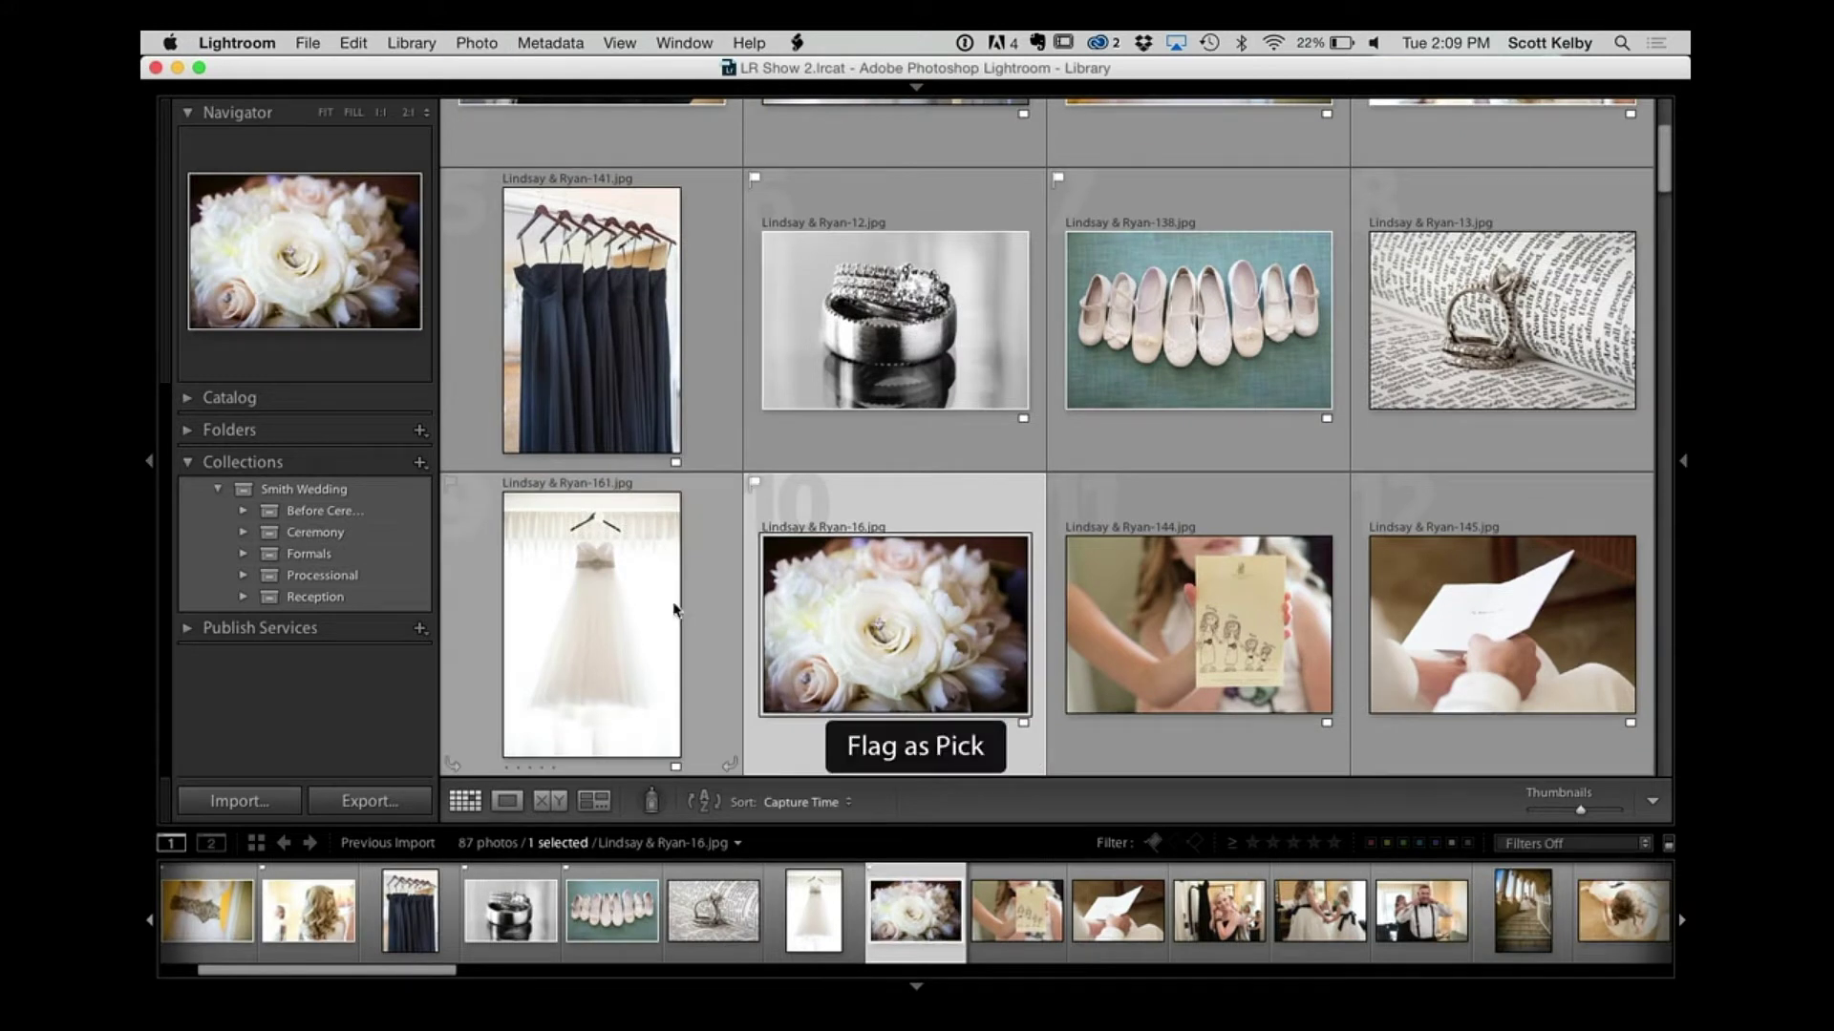
pyautogui.click(545, 631)
pyautogui.press('p')
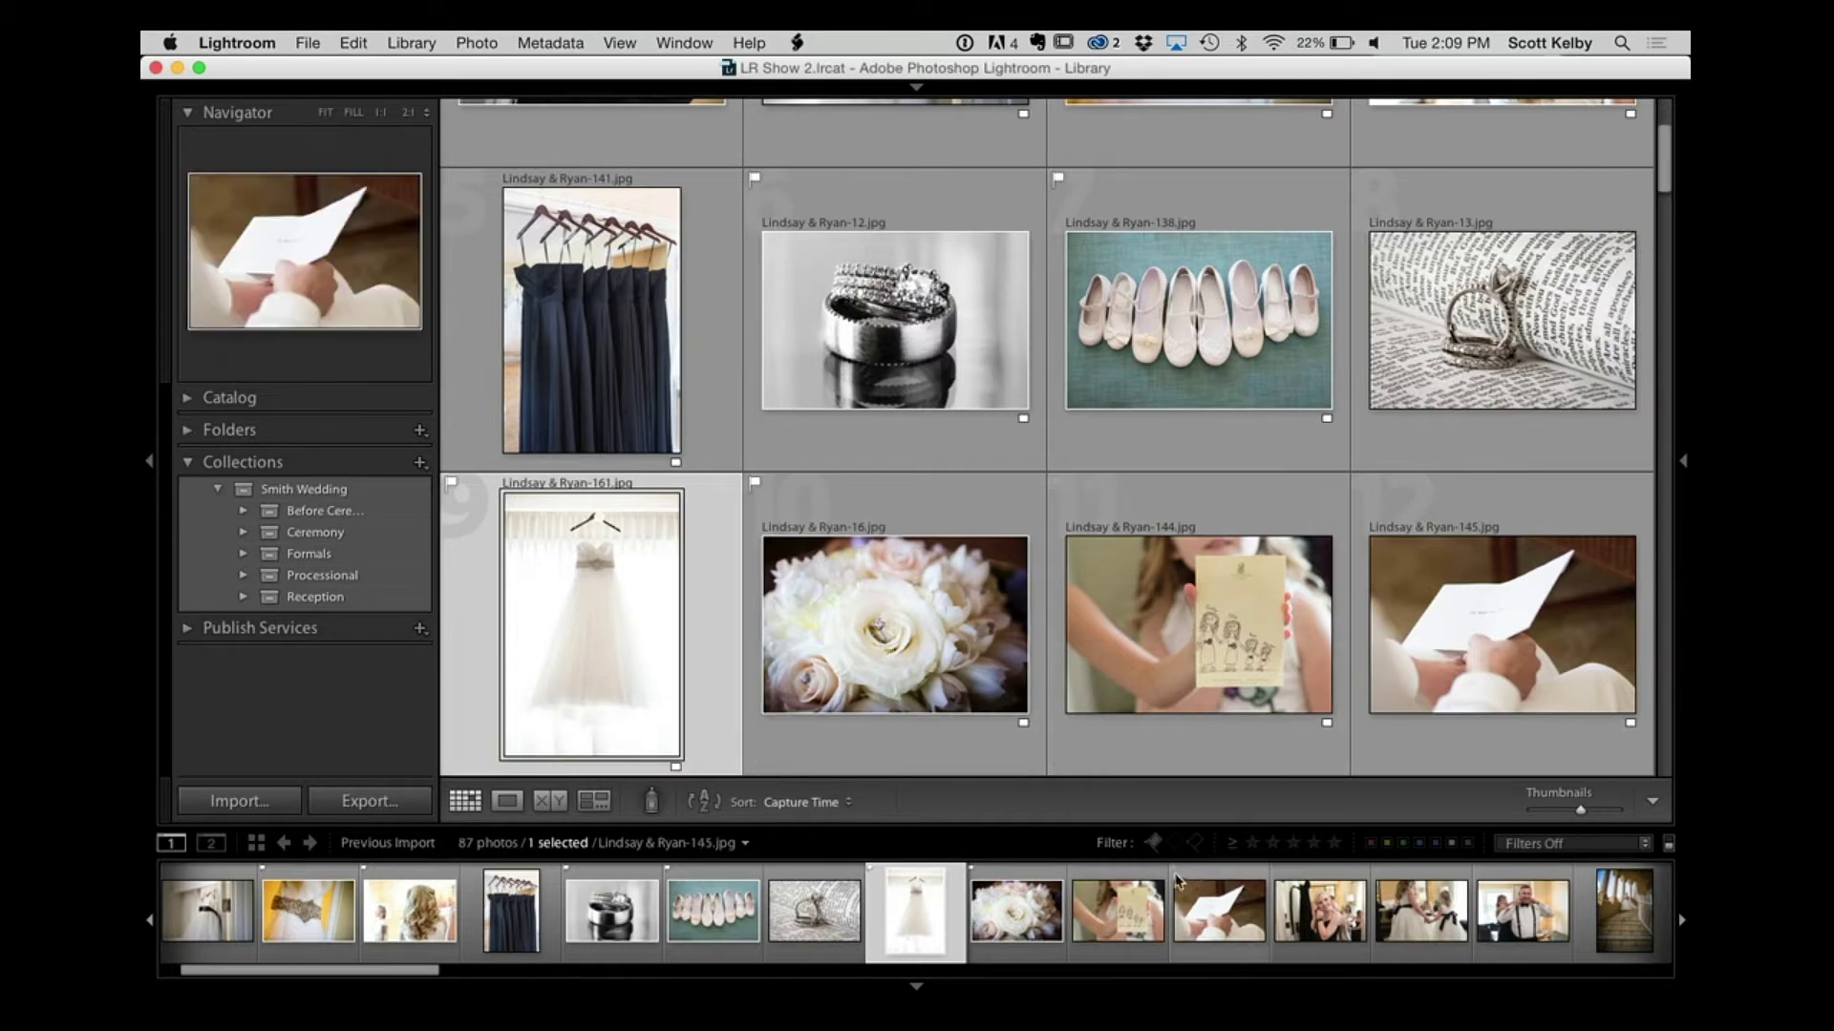
pyautogui.click(1154, 844)
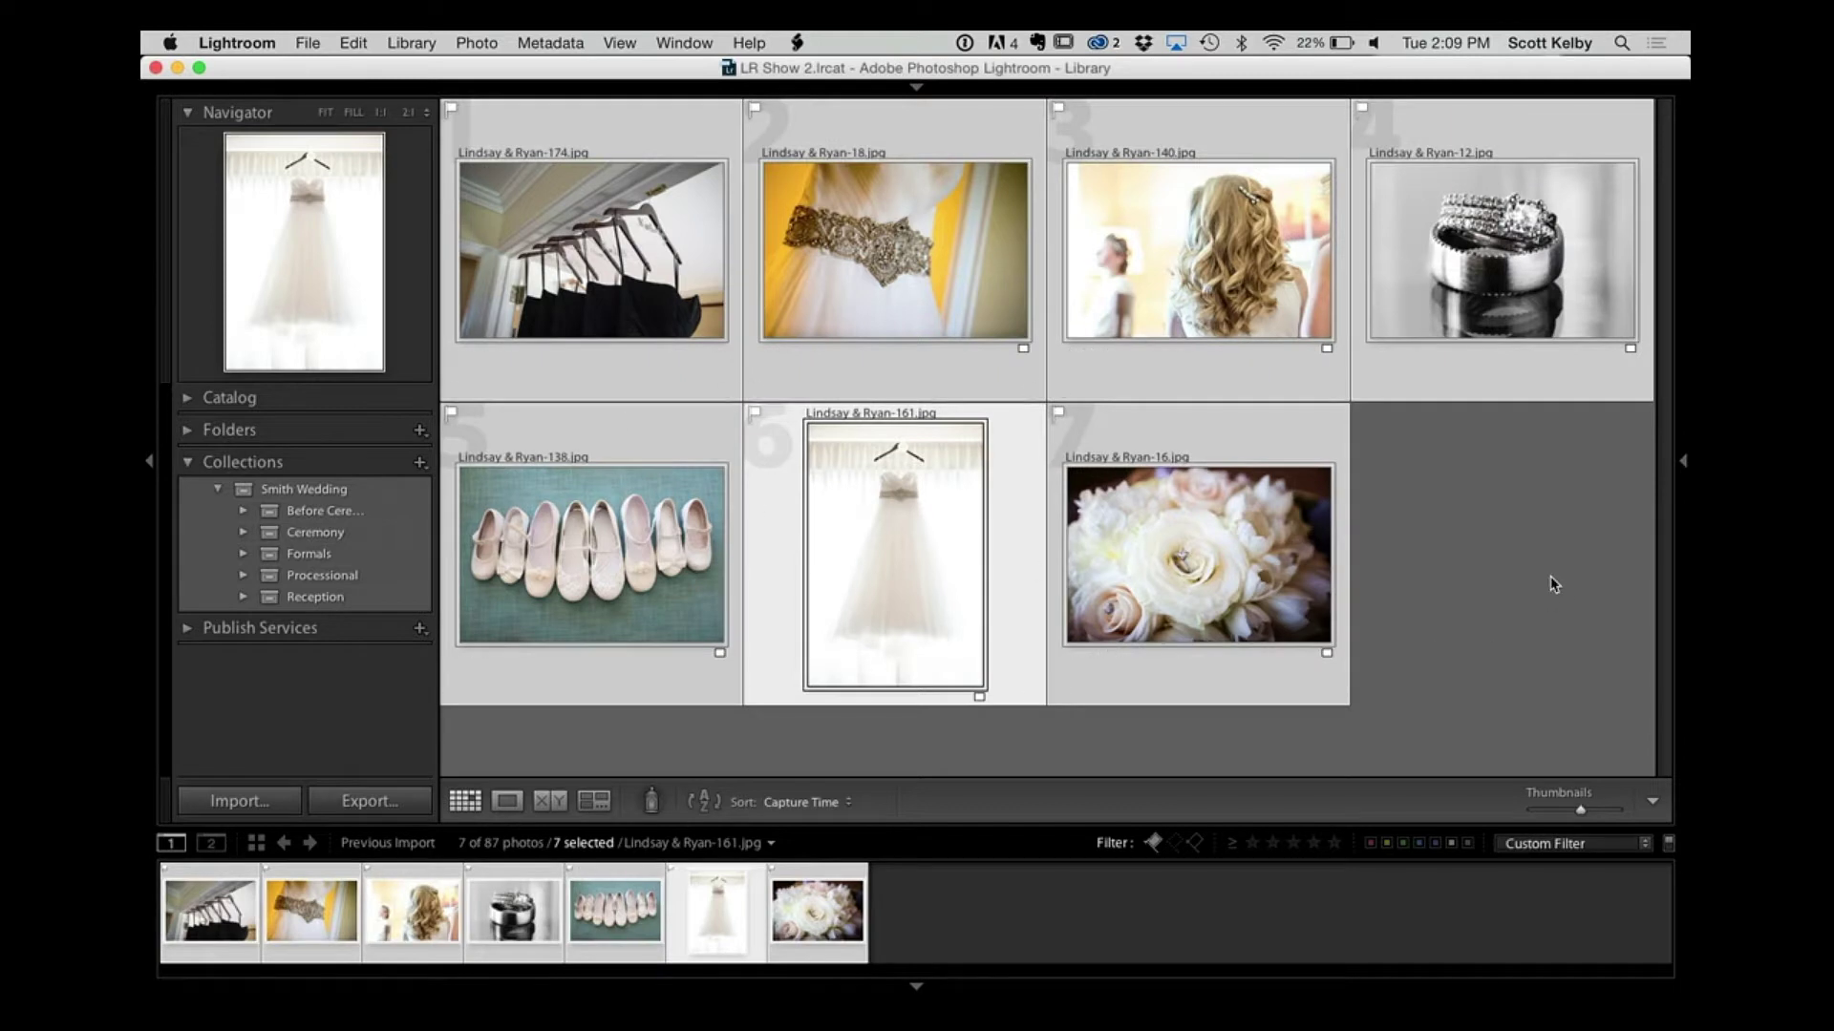
# Step: Select all seven flagged photos and bring up the Create Collection dialog
pyautogui.click(1550, 579)
pyautogui.press('super+a')
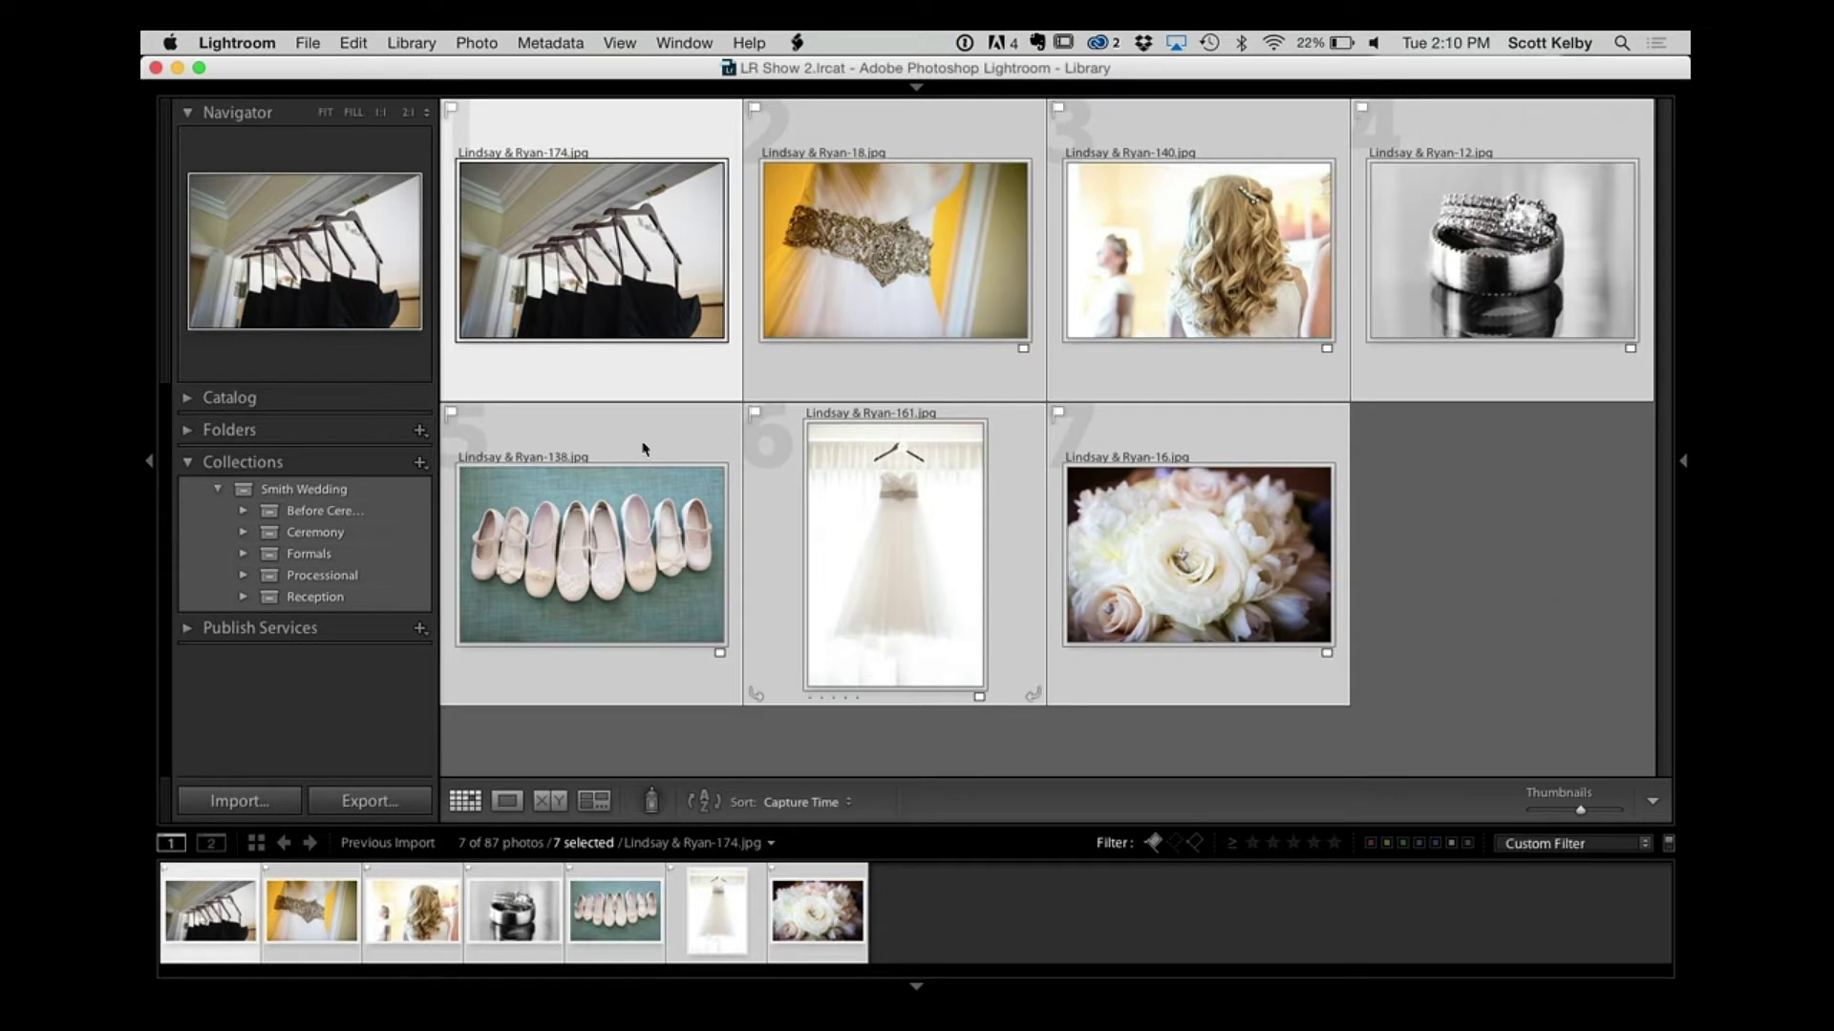
pyautogui.click(419, 463)
pyautogui.click(491, 487)
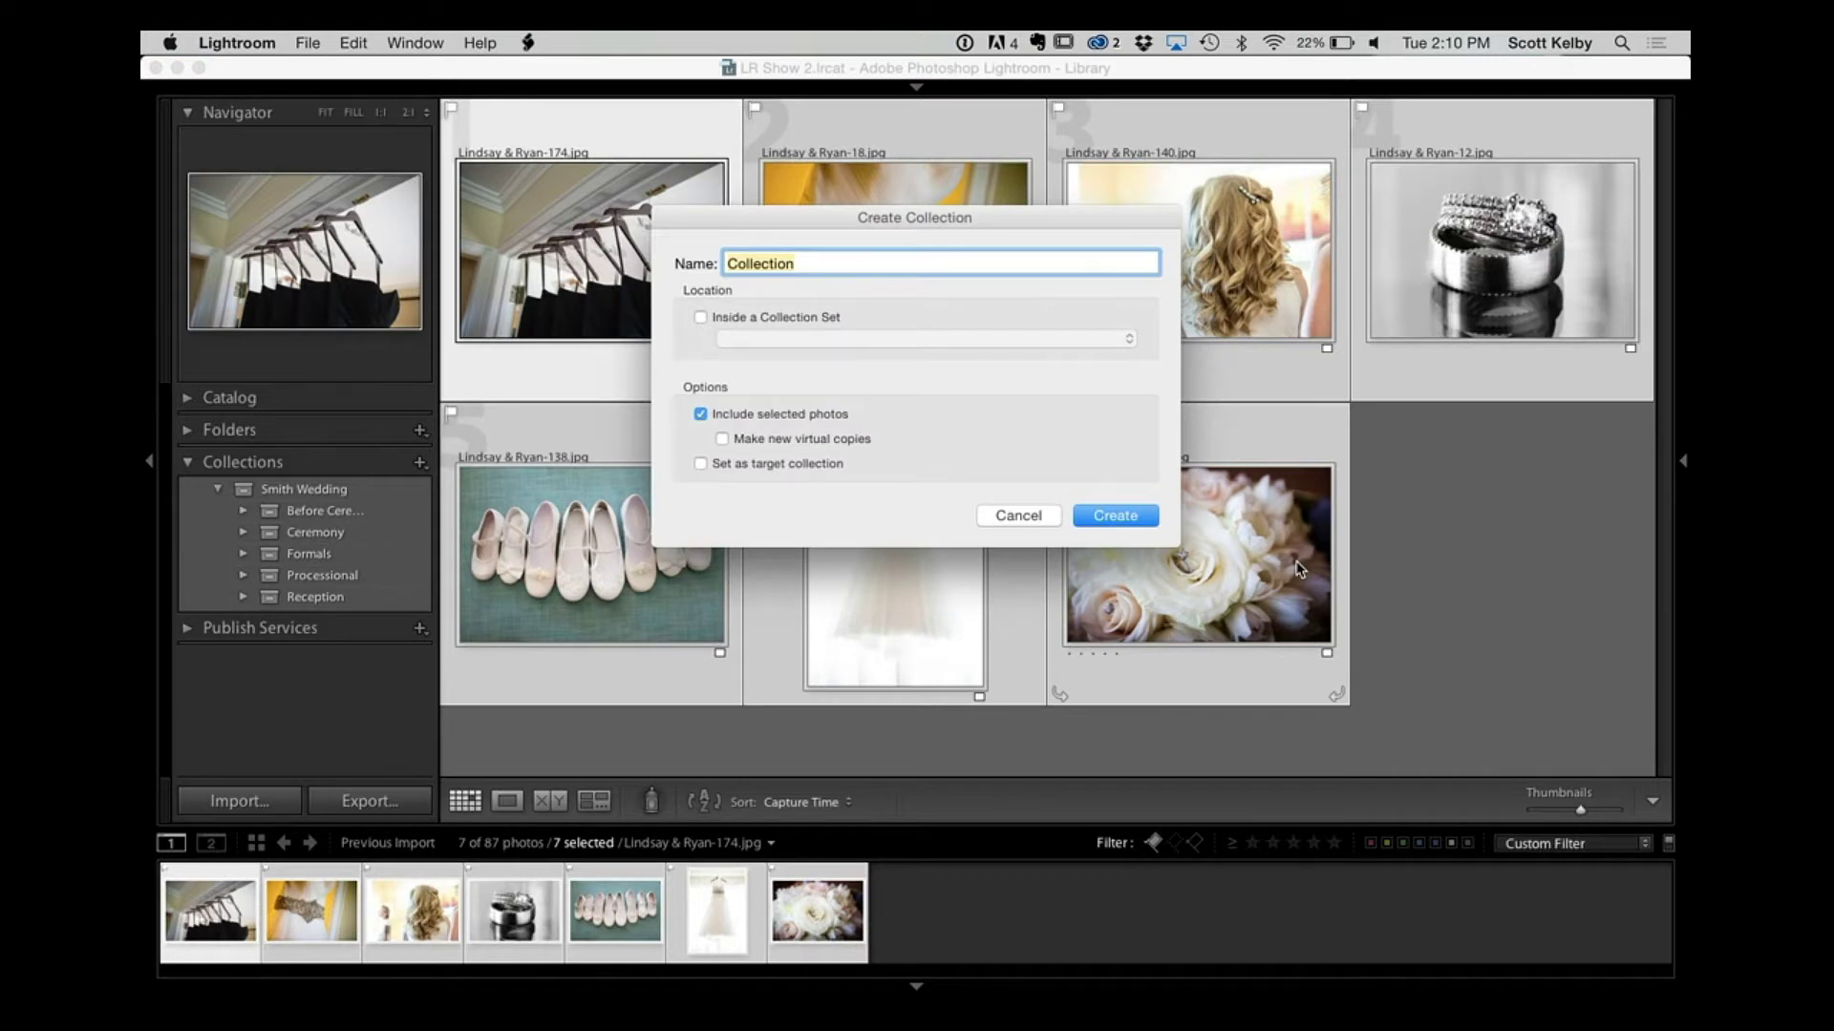
# Step: Create a 'Picks' collection inside Before Ceremony holding the selected photos, then deselect them
pyautogui.write('Picks')
pyautogui.click(701, 319)
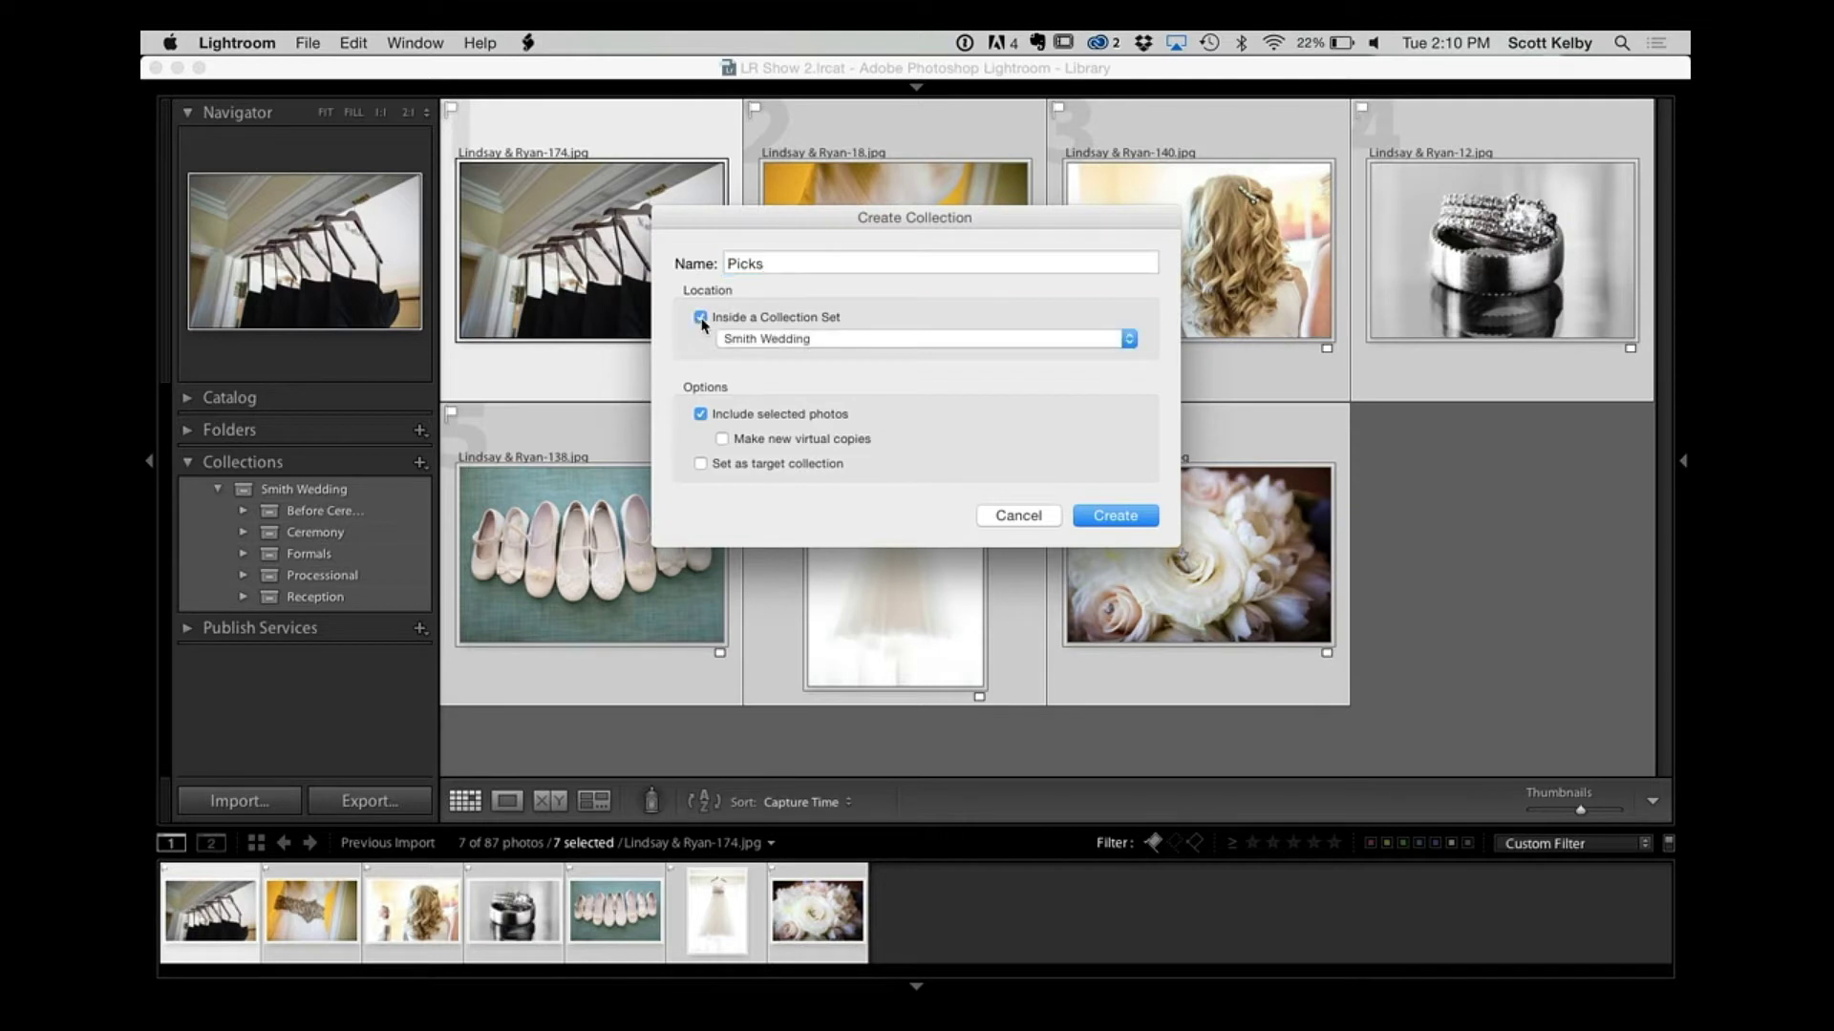
pyautogui.click(807, 340)
pyautogui.click(839, 357)
pyautogui.click(1127, 519)
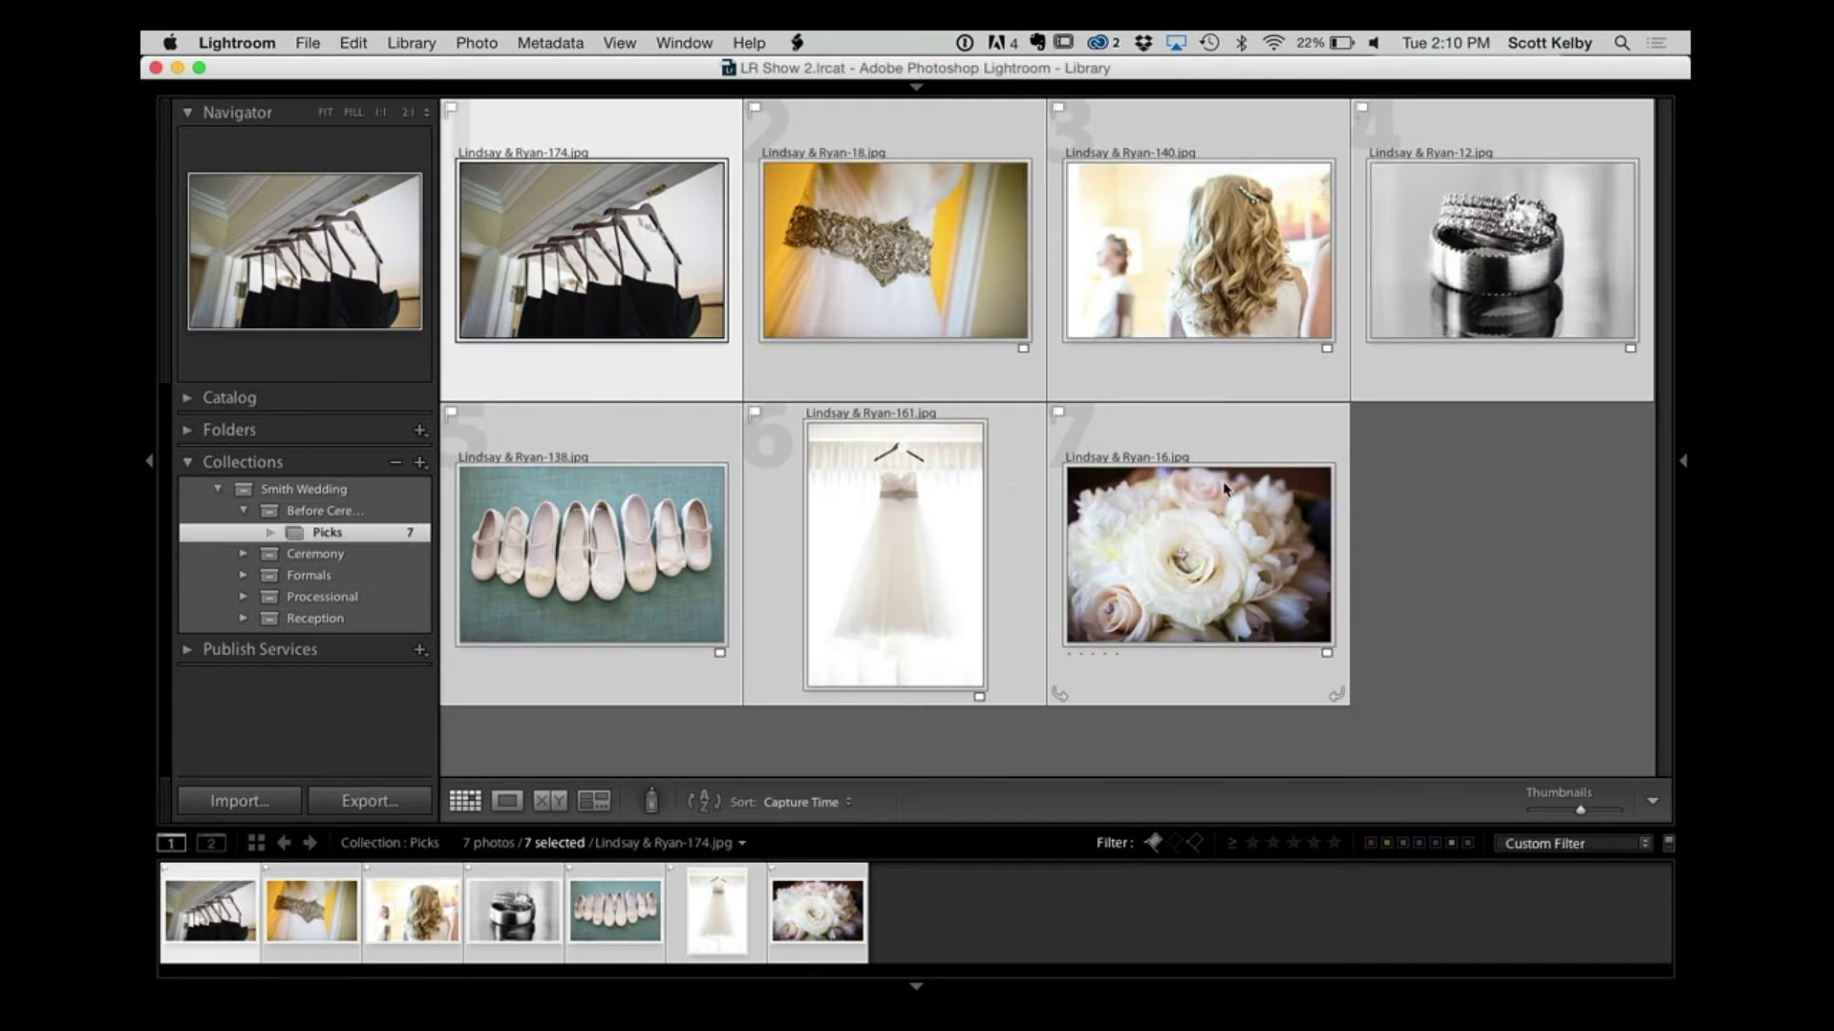
pyautogui.click(1483, 537)
# Step: Unflag all seven Picks photos, set the filter off, and select the belt photo
pyautogui.click(624, 326)
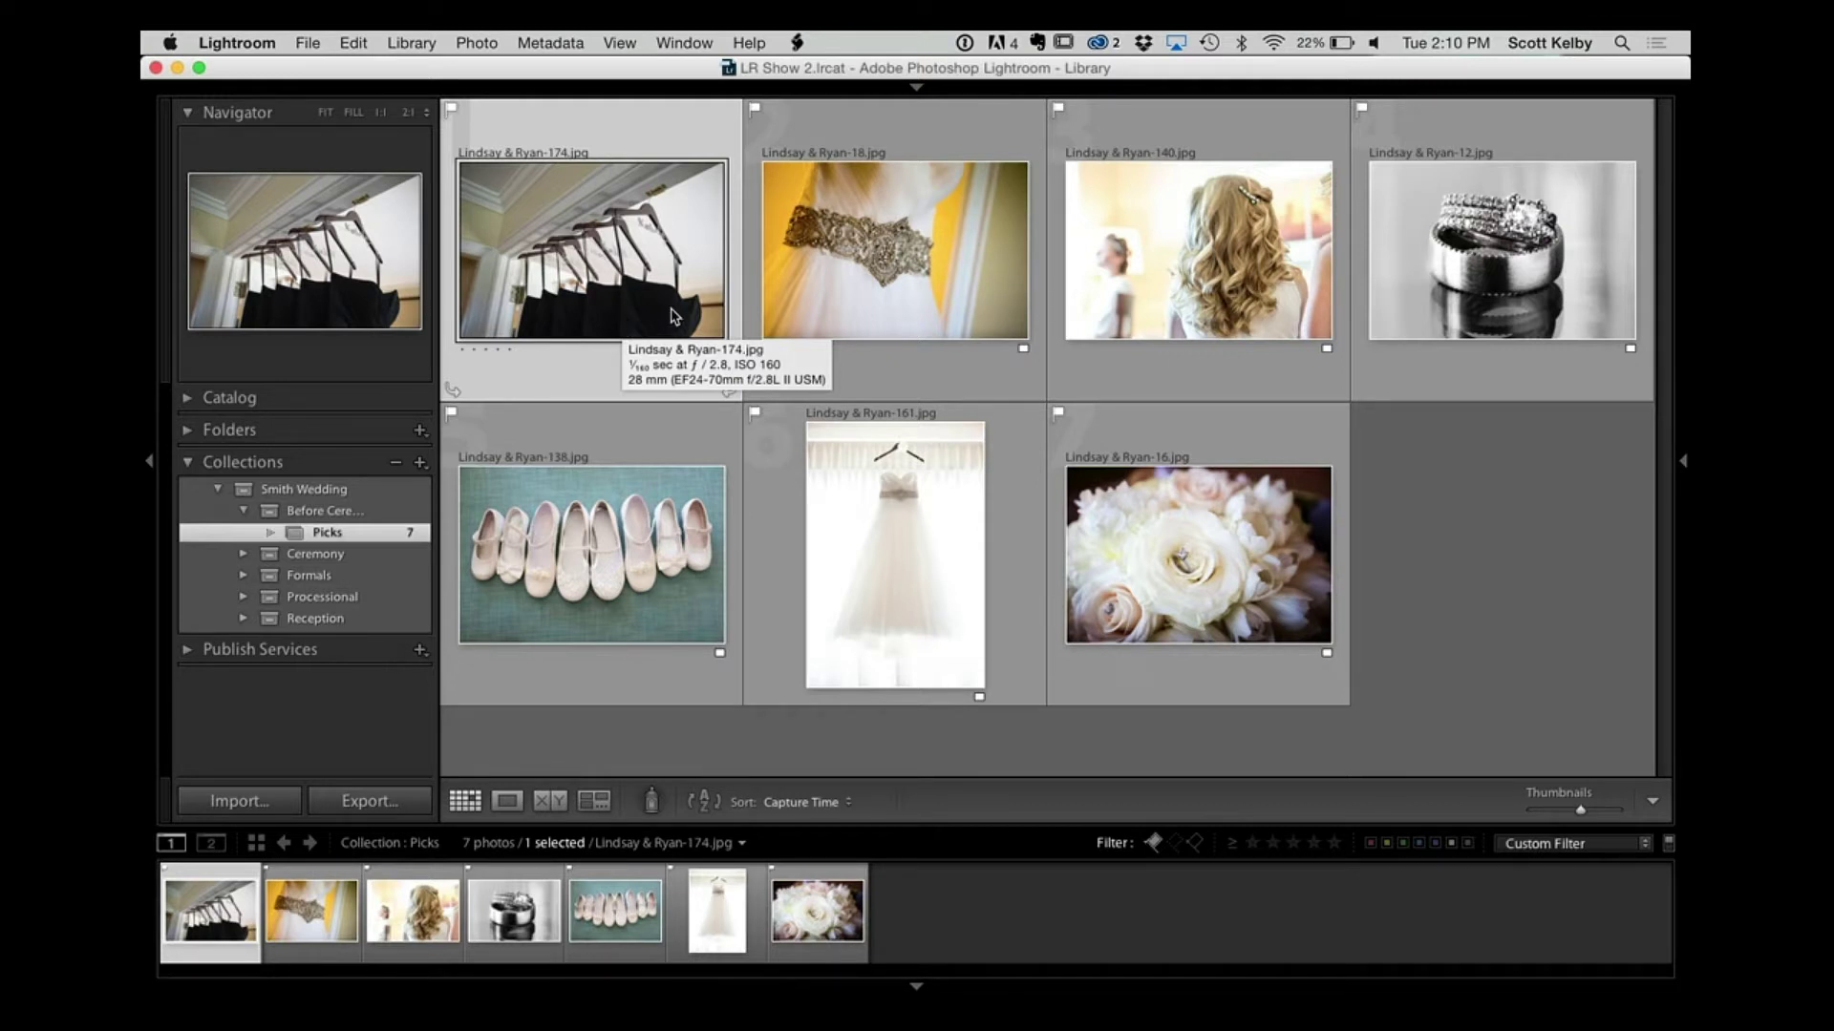
pyautogui.press('super+a')
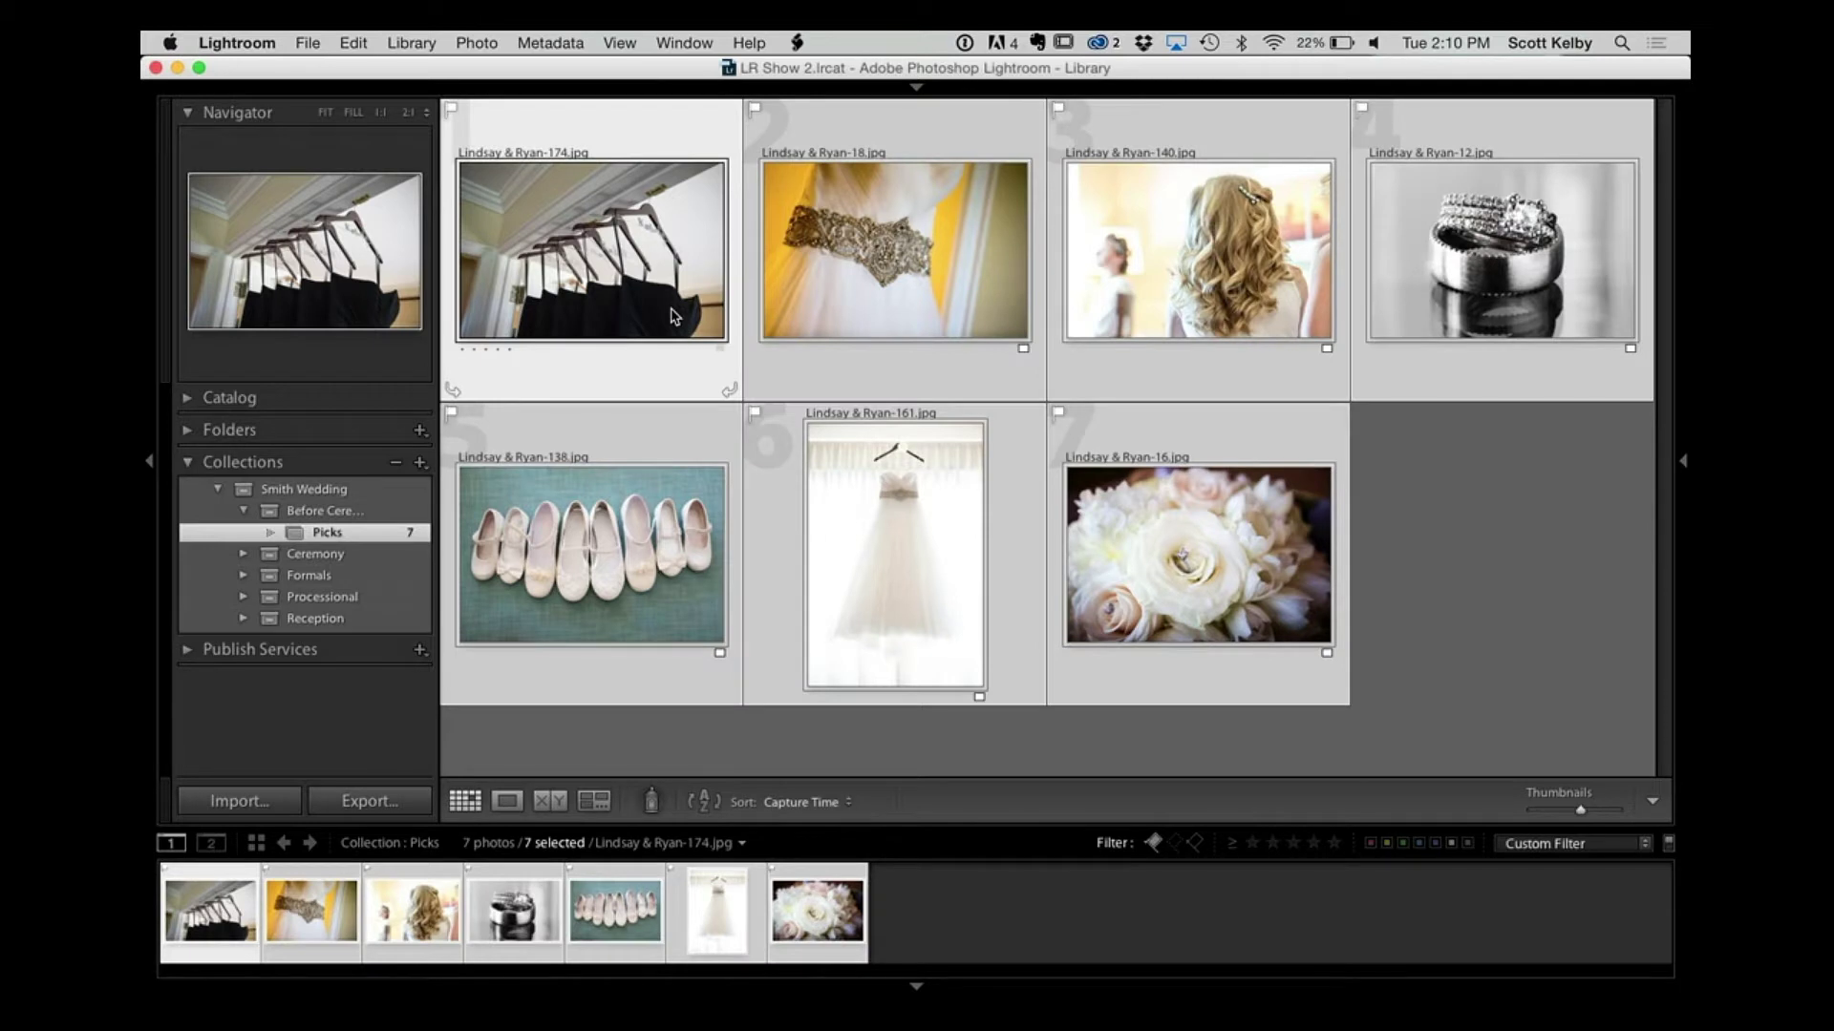
pyautogui.press('u')
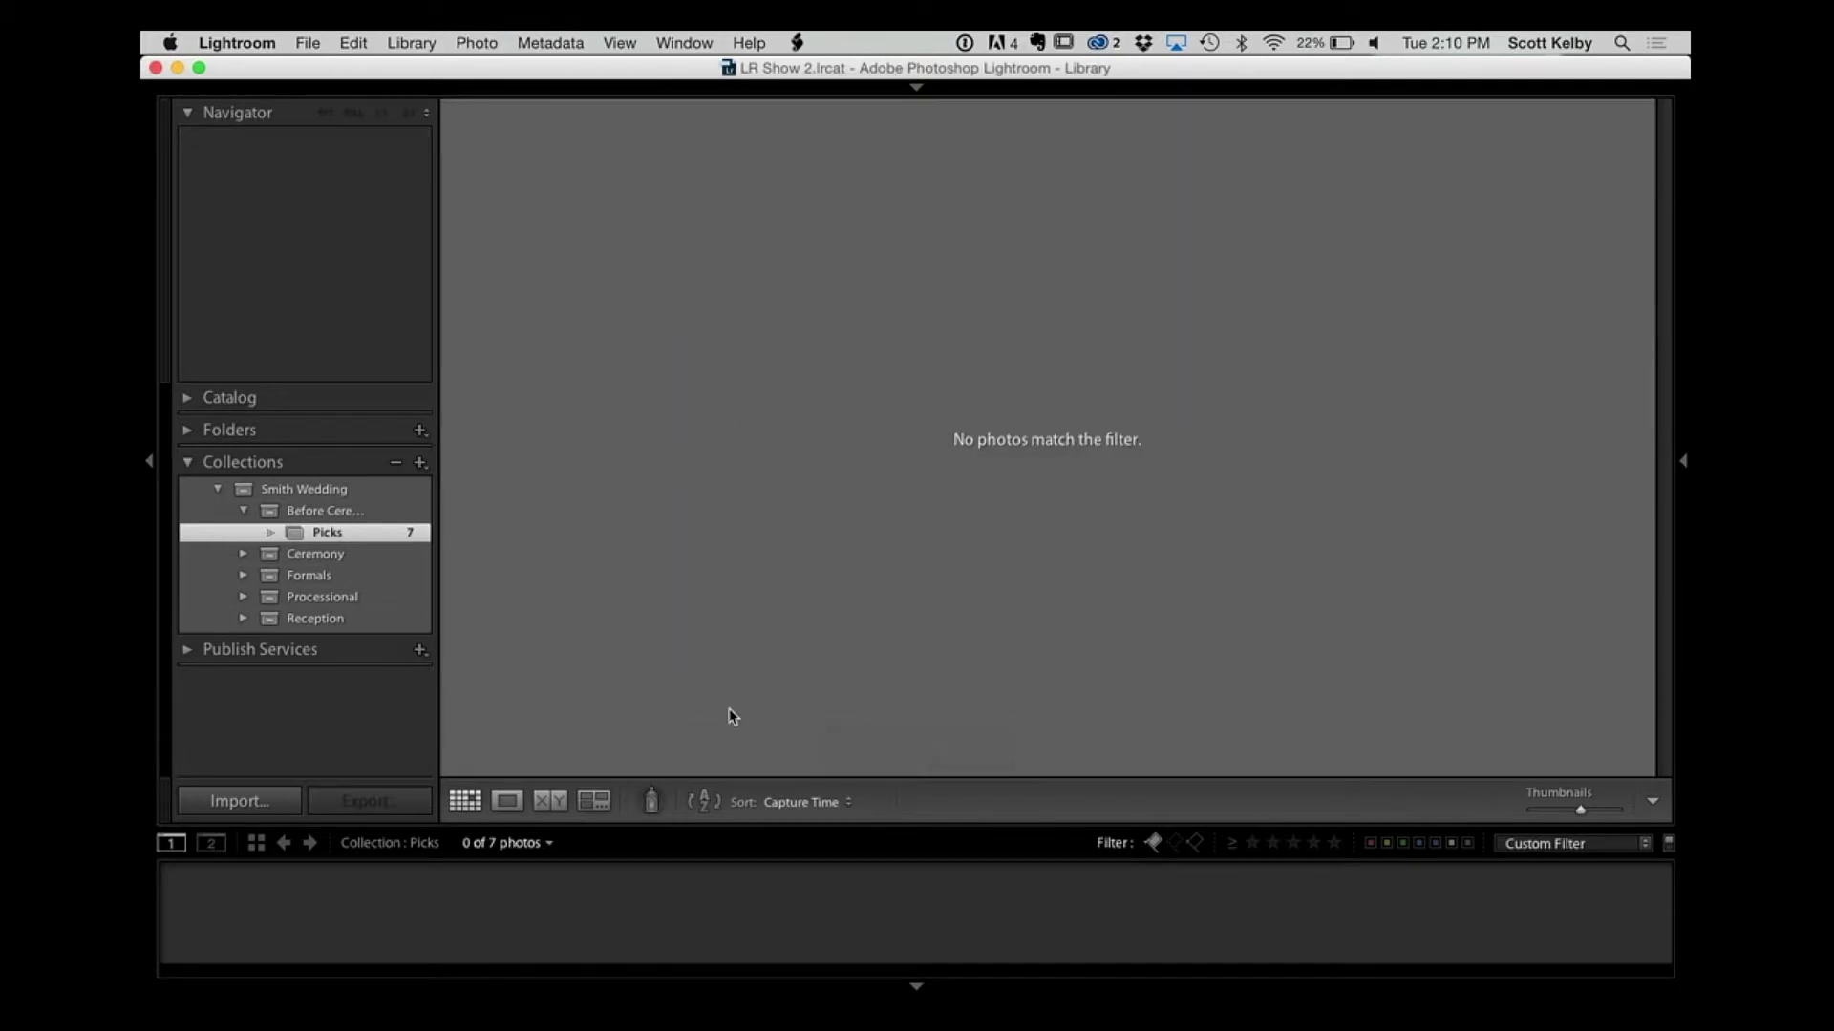
pyautogui.click(1153, 843)
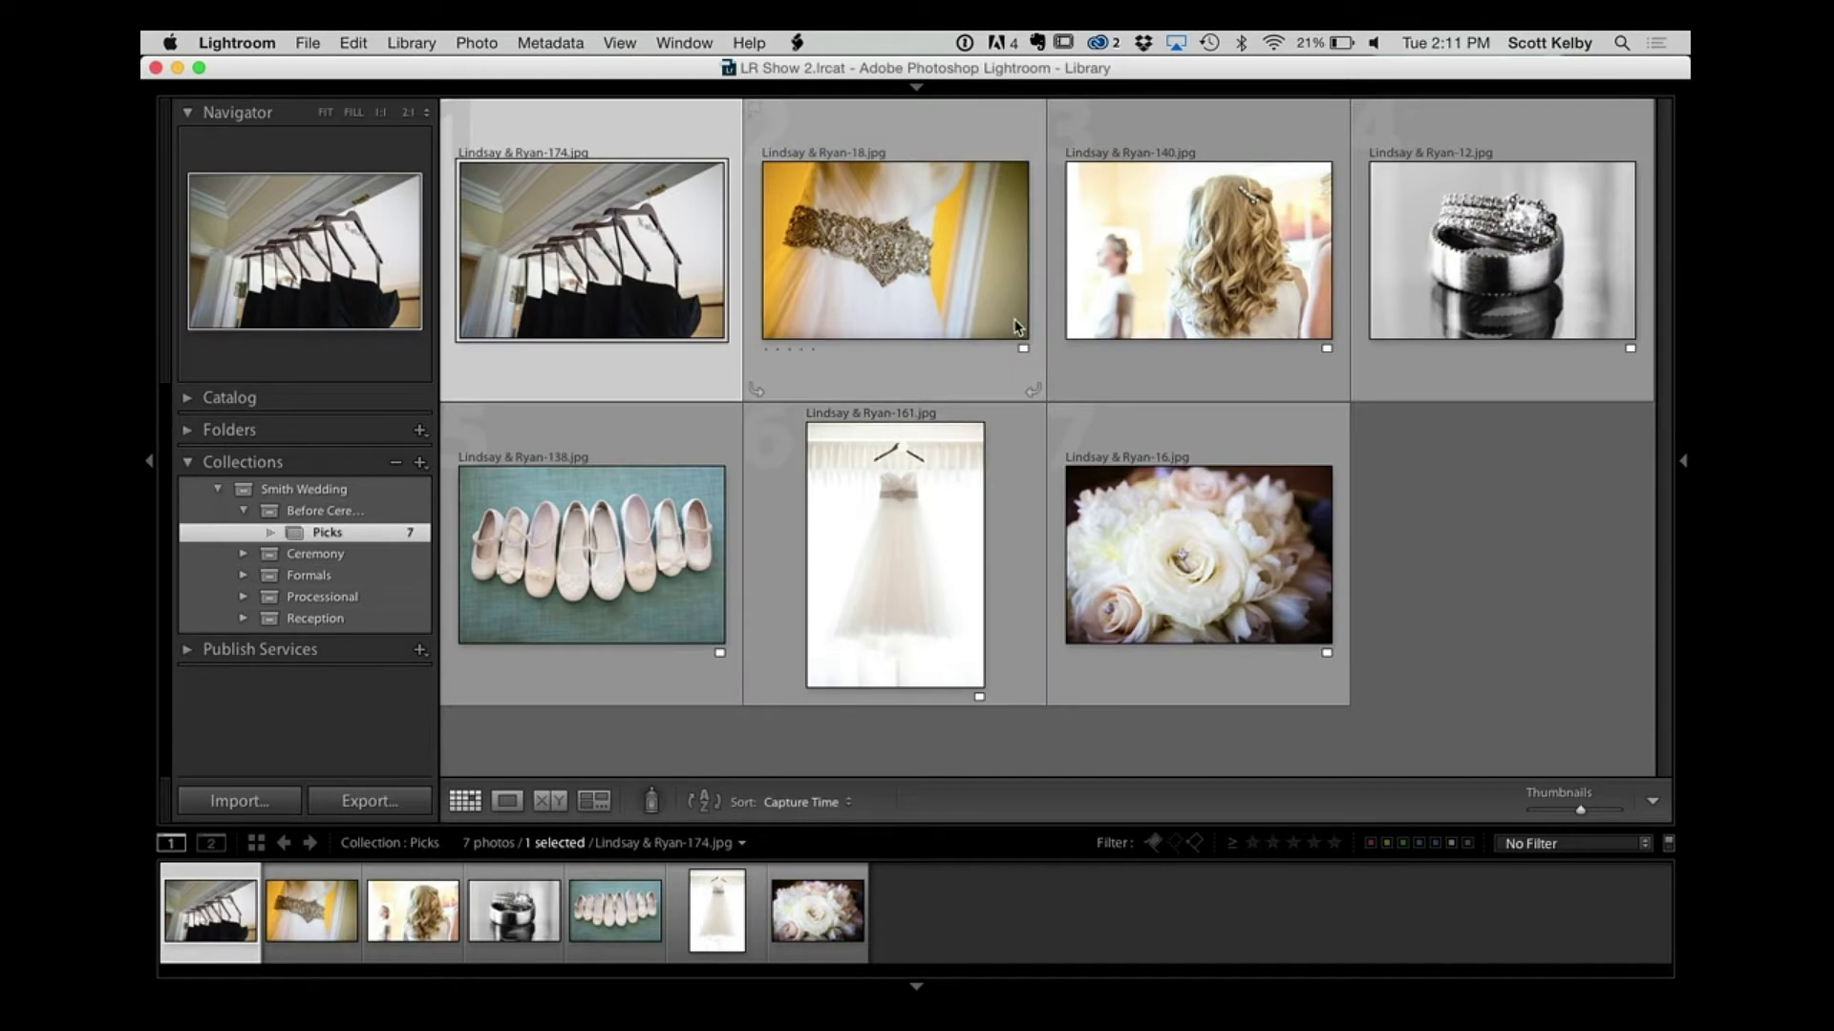
pyautogui.moveTo(1018, 328)
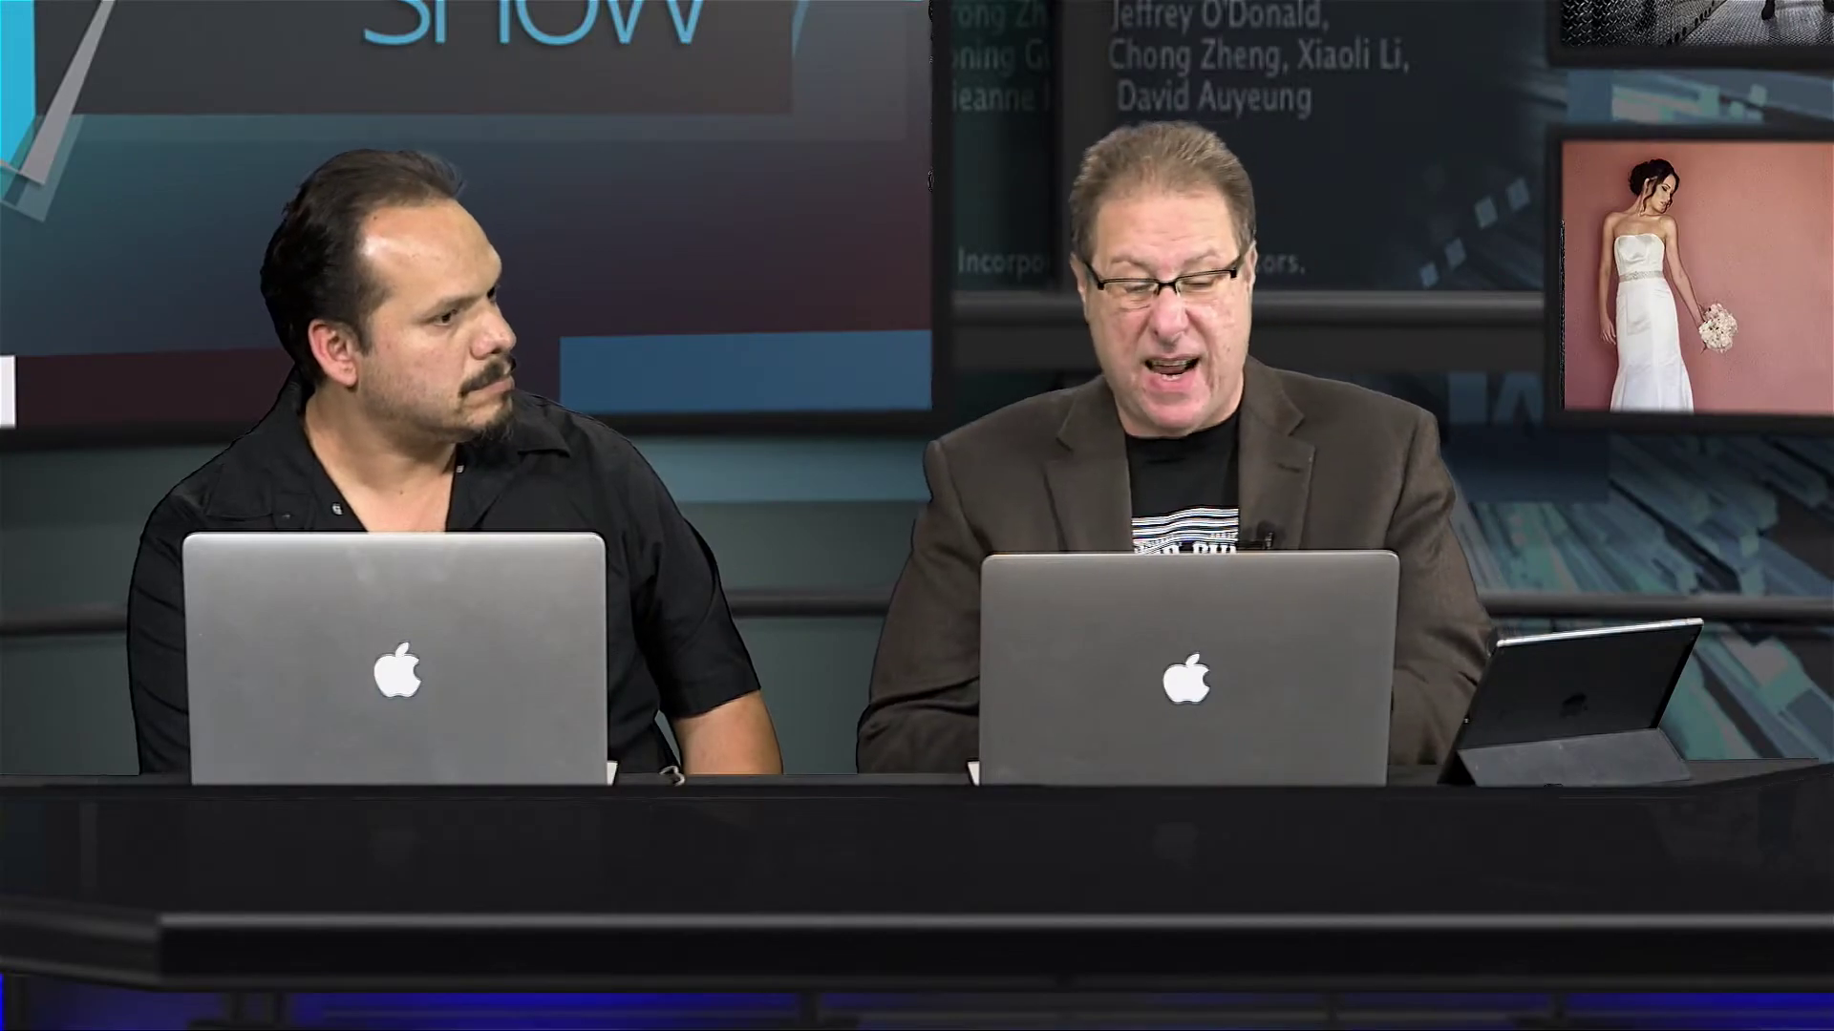
pyautogui.click(903, 281)
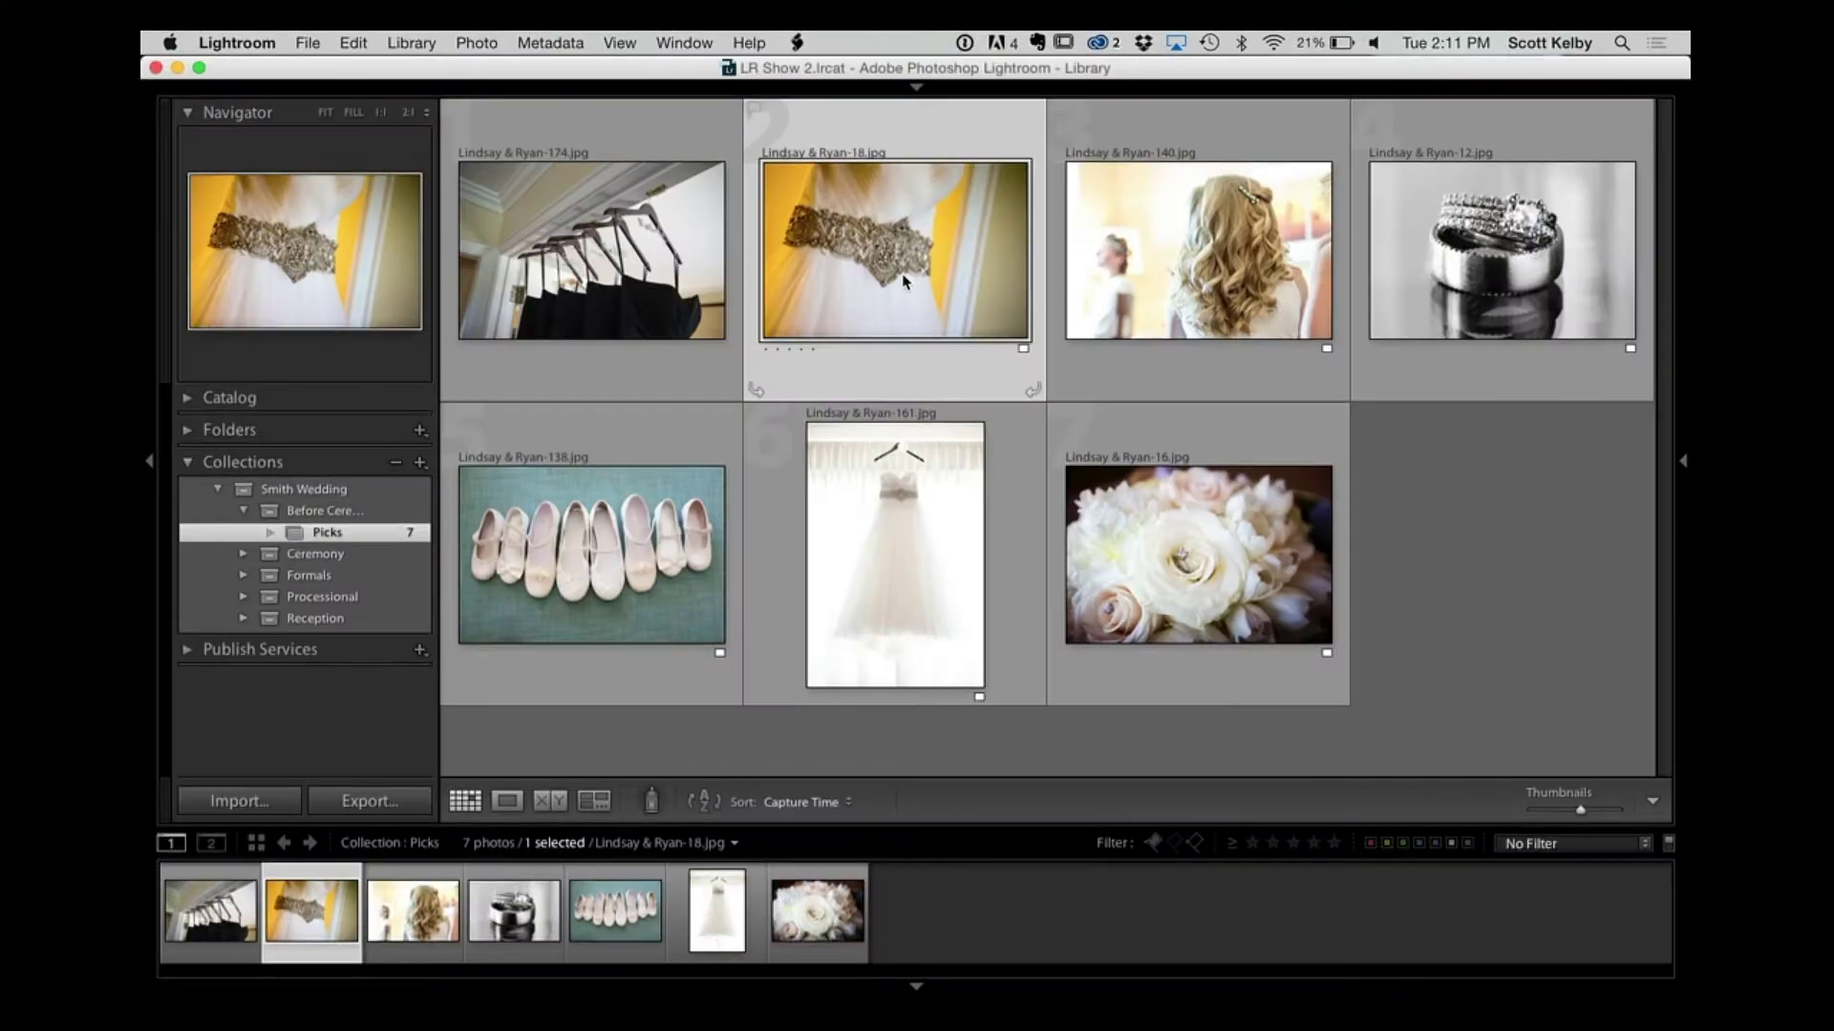
# Step: Flag the belt, bouquet and shoes photos as picks and filter Picks to those three
pyautogui.press('p')
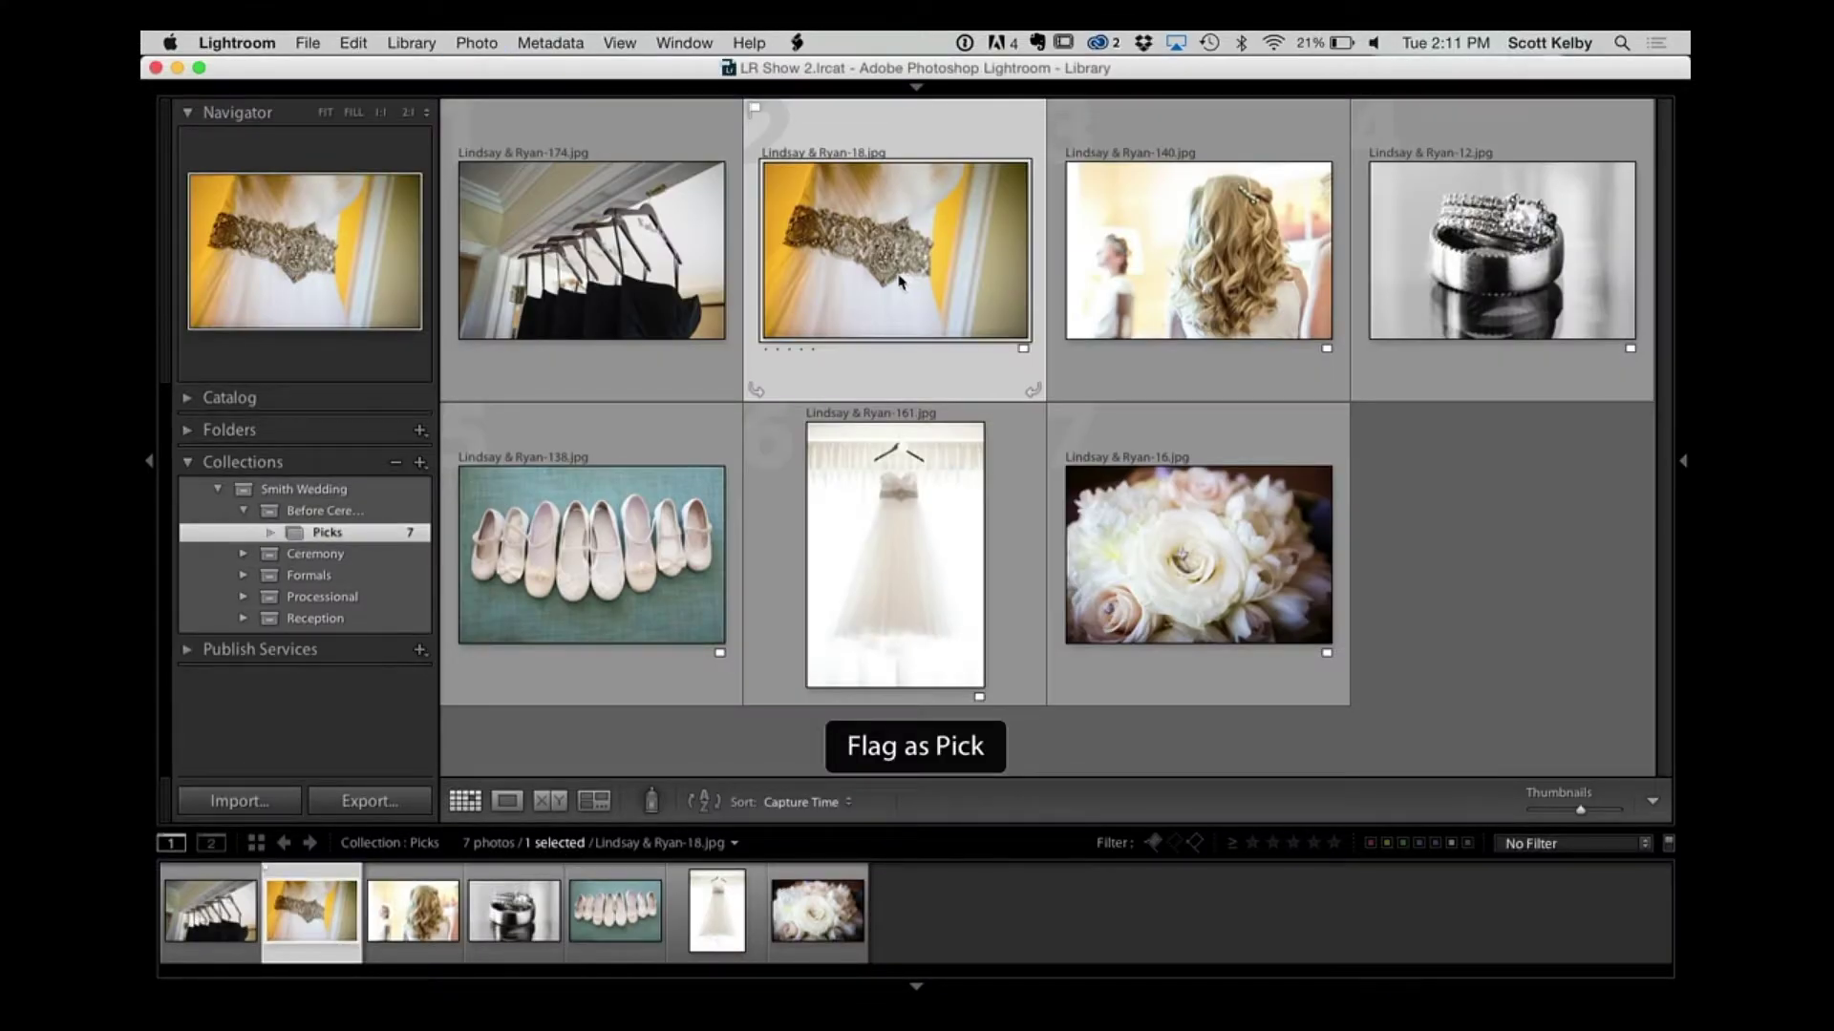
pyautogui.click(1154, 509)
pyautogui.press('p')
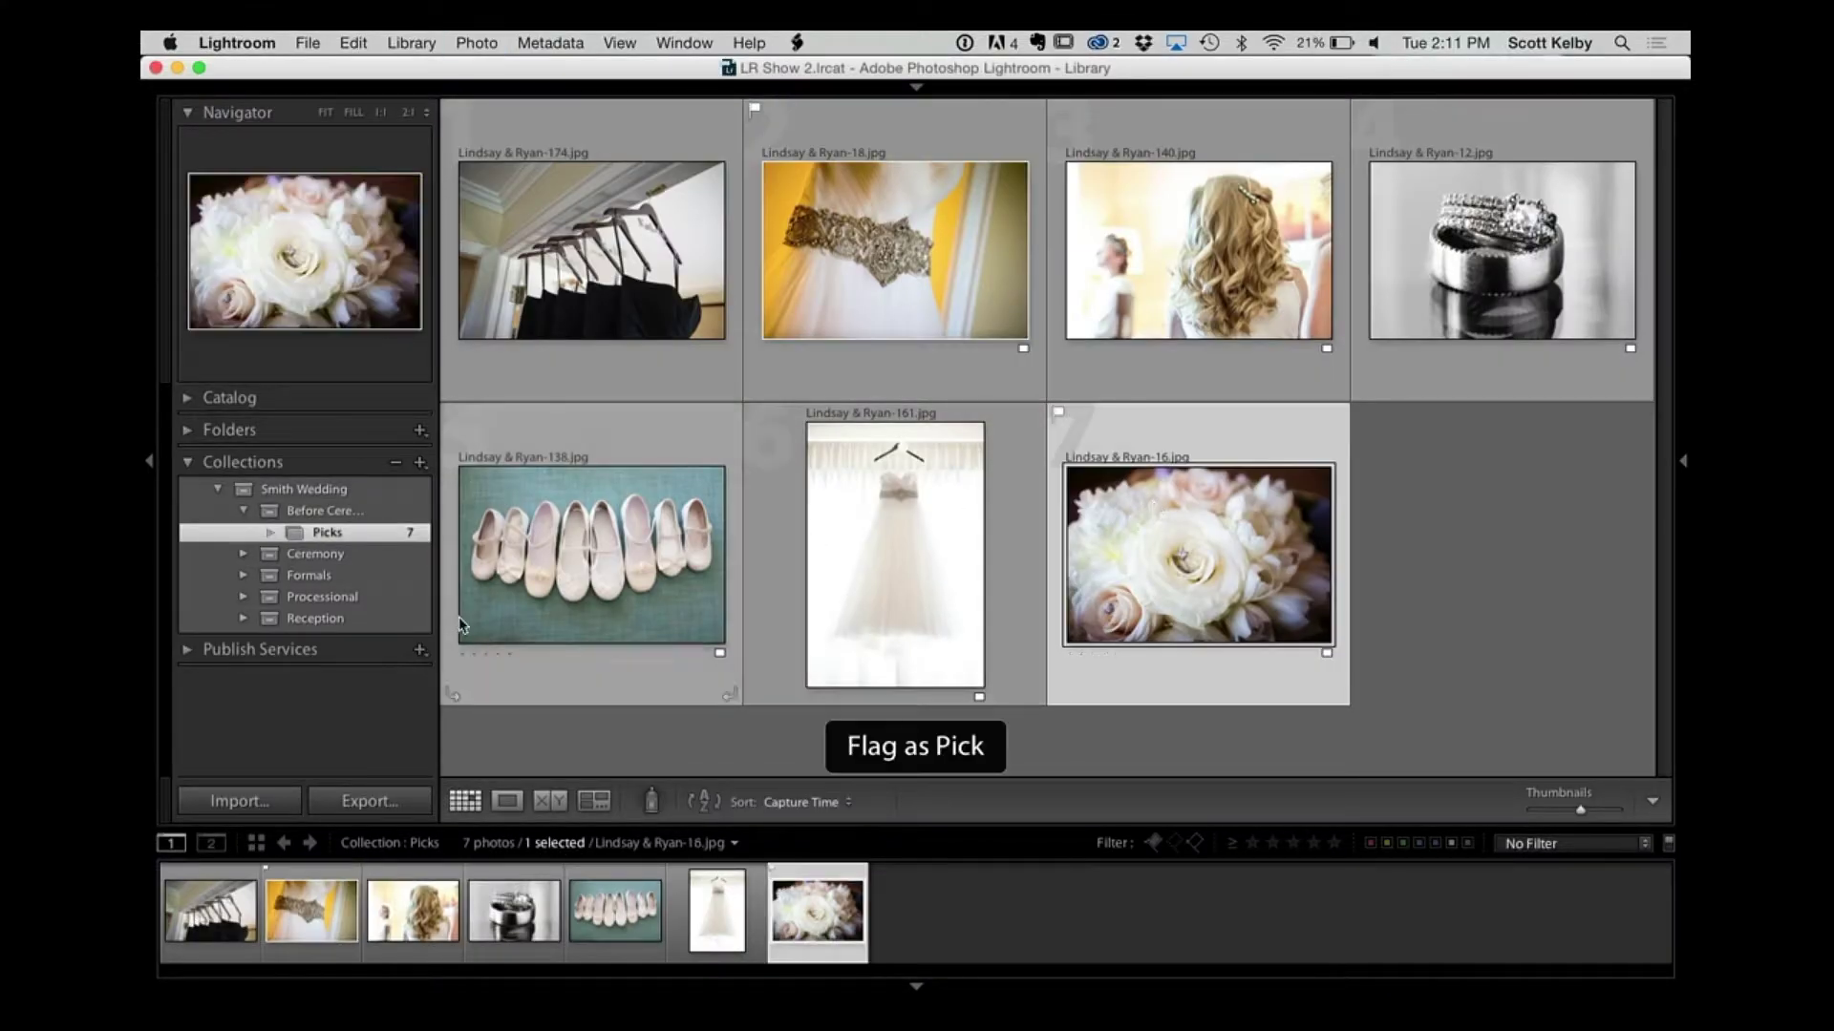
pyautogui.click(571, 564)
pyautogui.press('p')
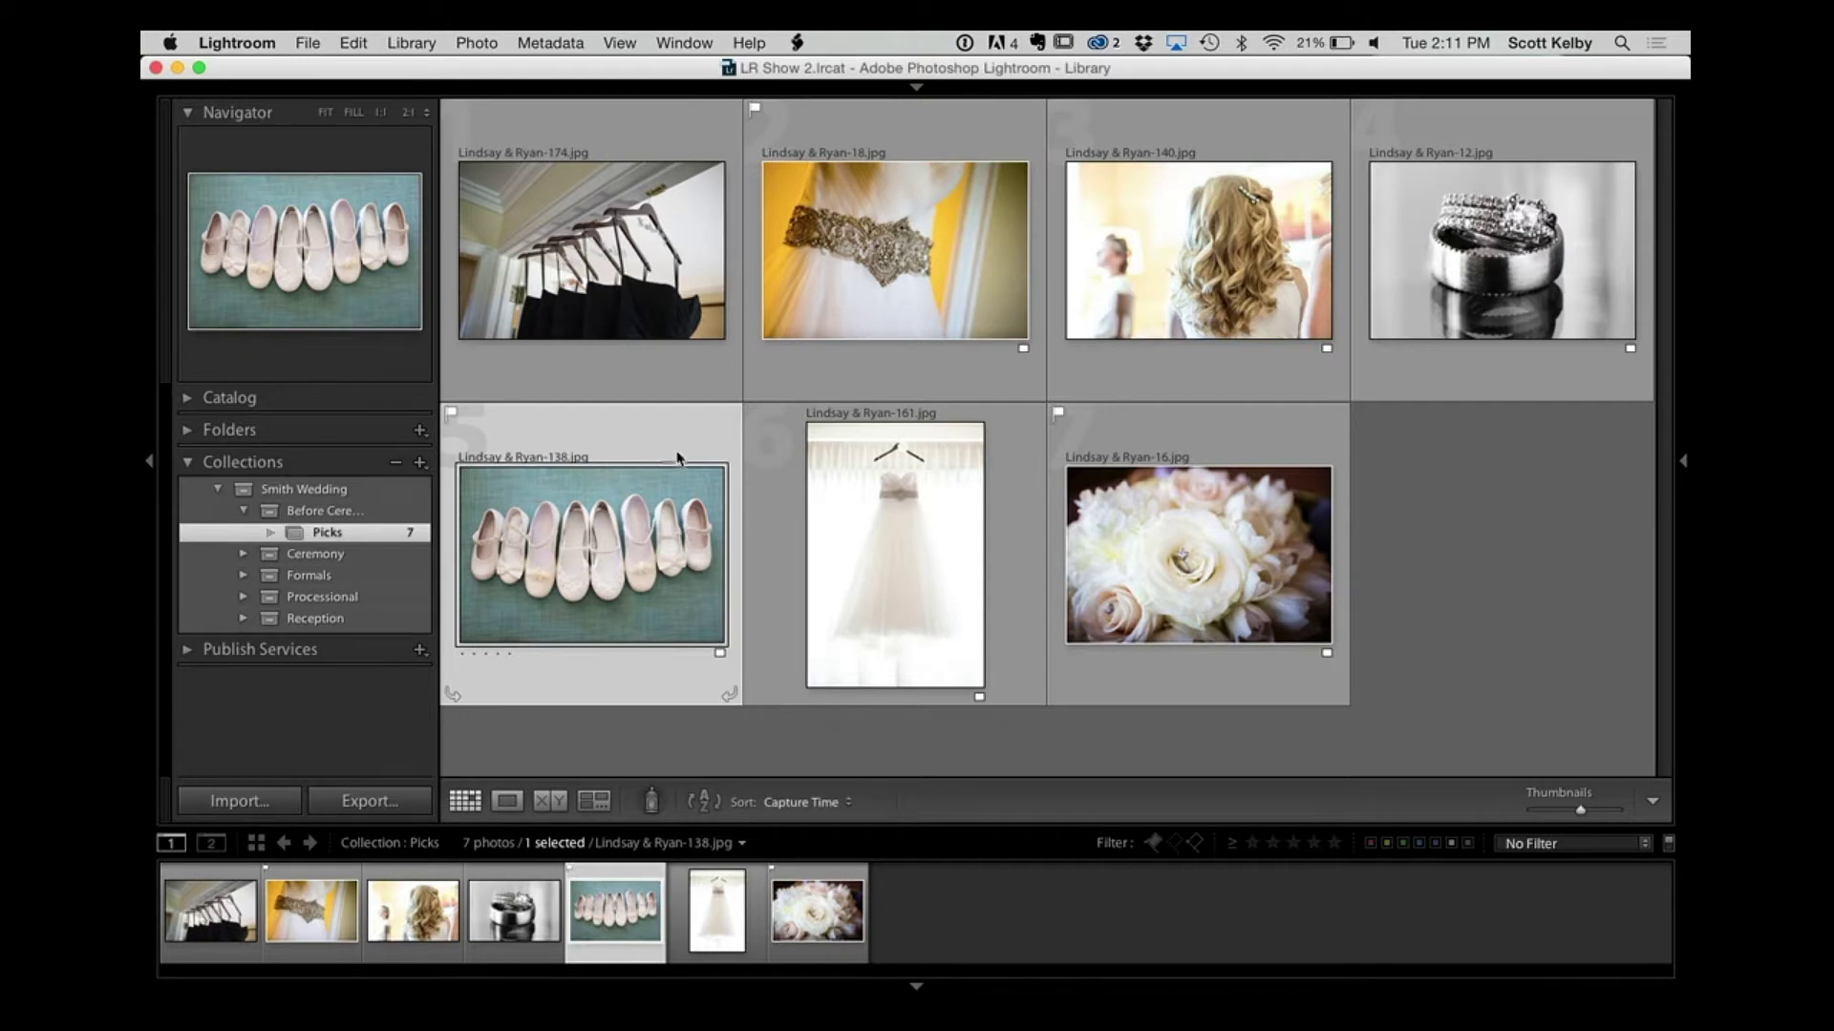
pyautogui.keyDown('super'); pyautogui.click(1197, 485); pyautogui.keyUp('super')
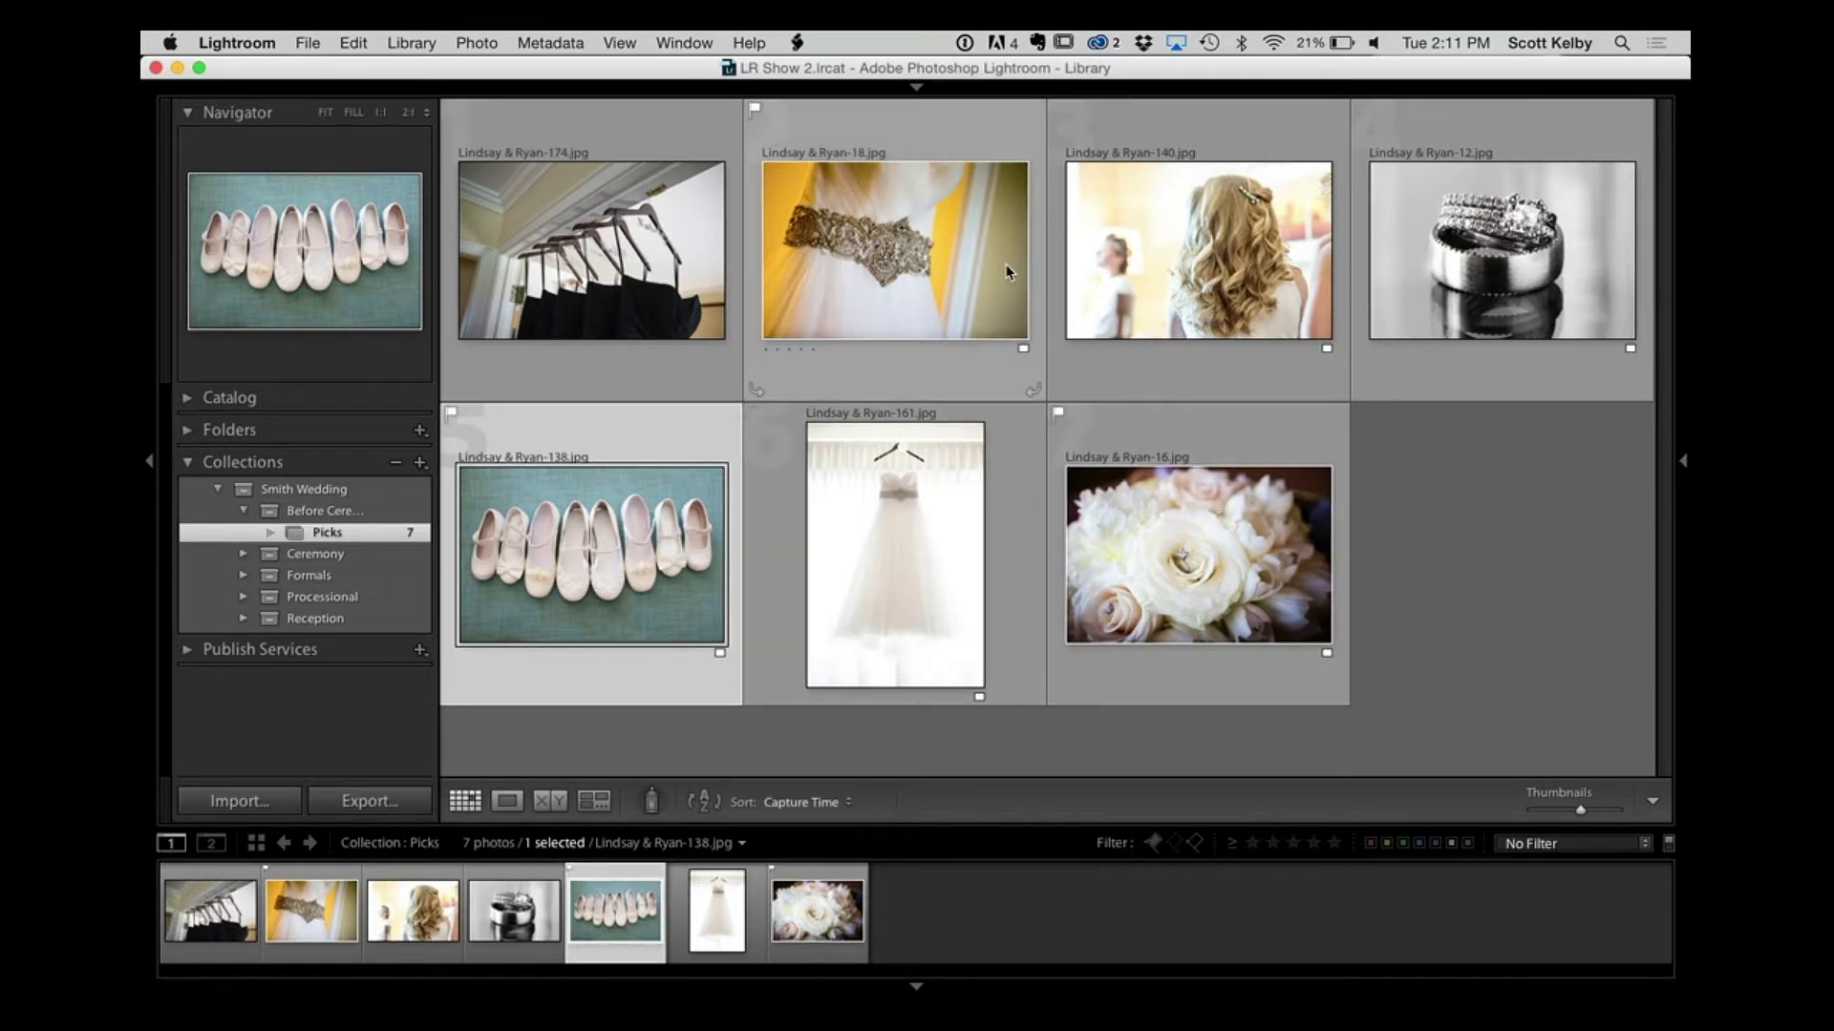
pyautogui.keyDown('super'); pyautogui.click(895, 250); pyautogui.keyUp('super')
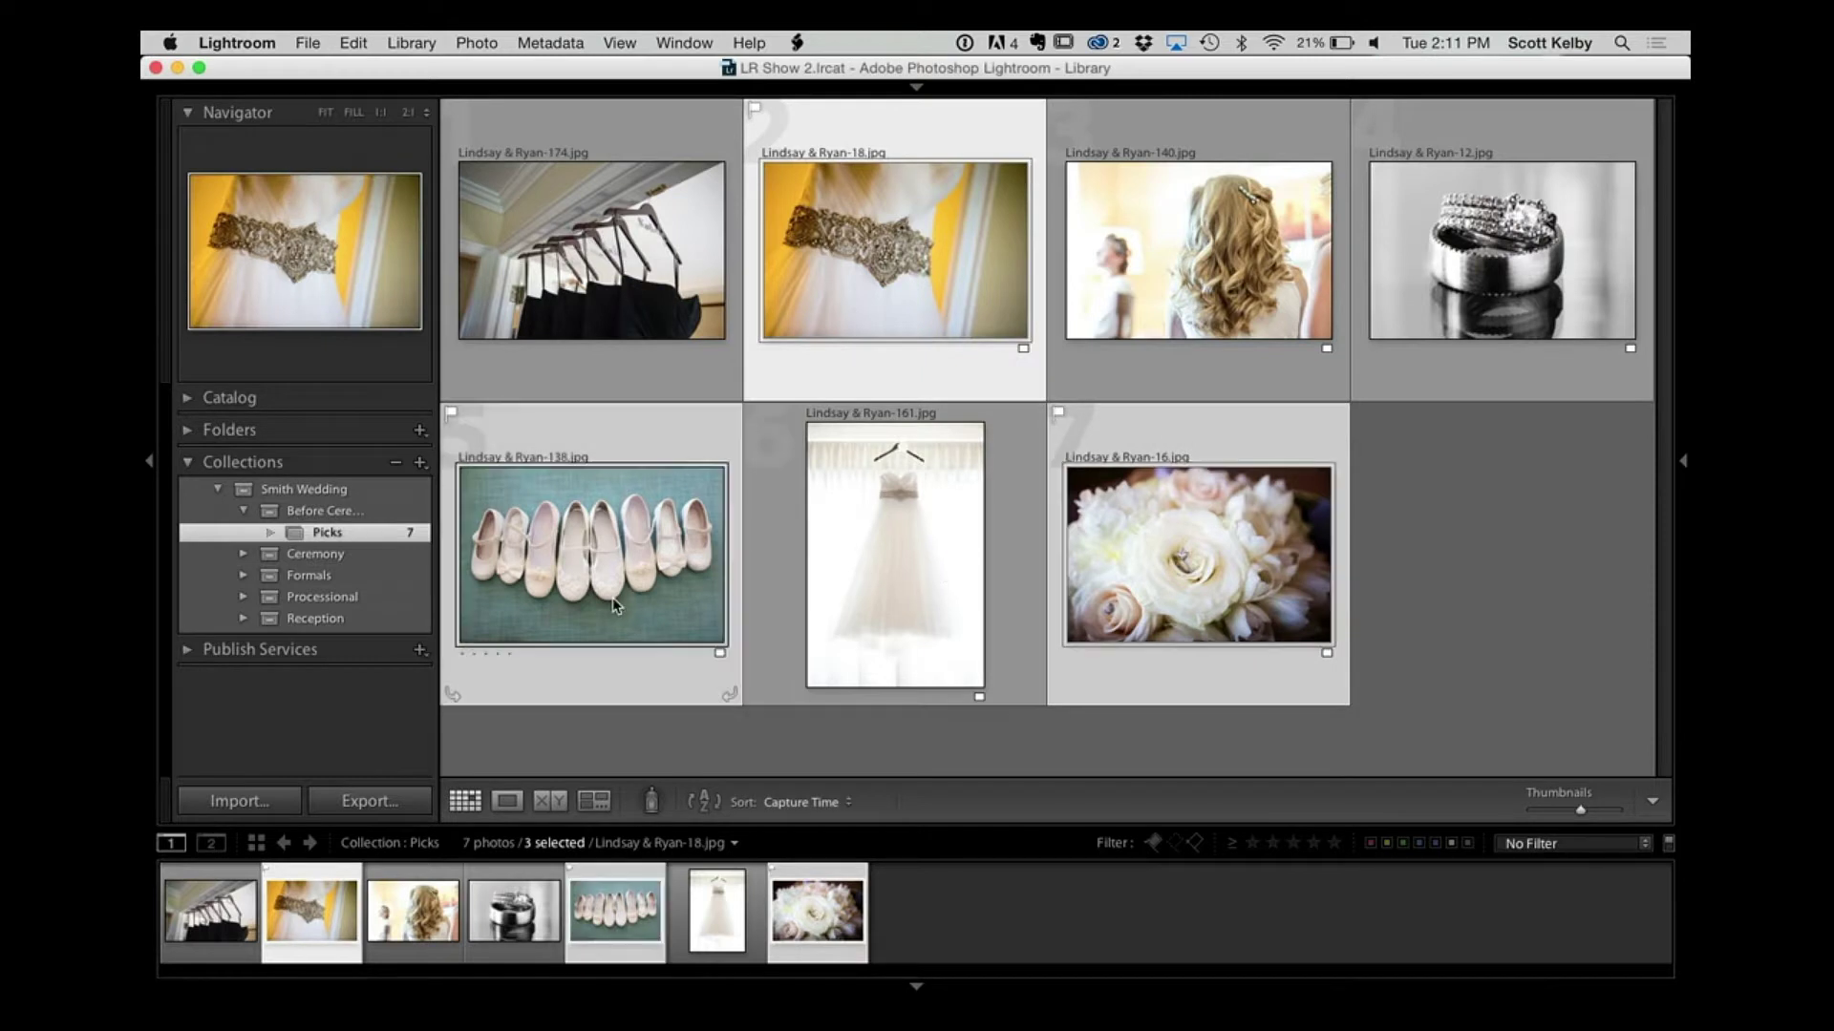
pyautogui.click(1154, 843)
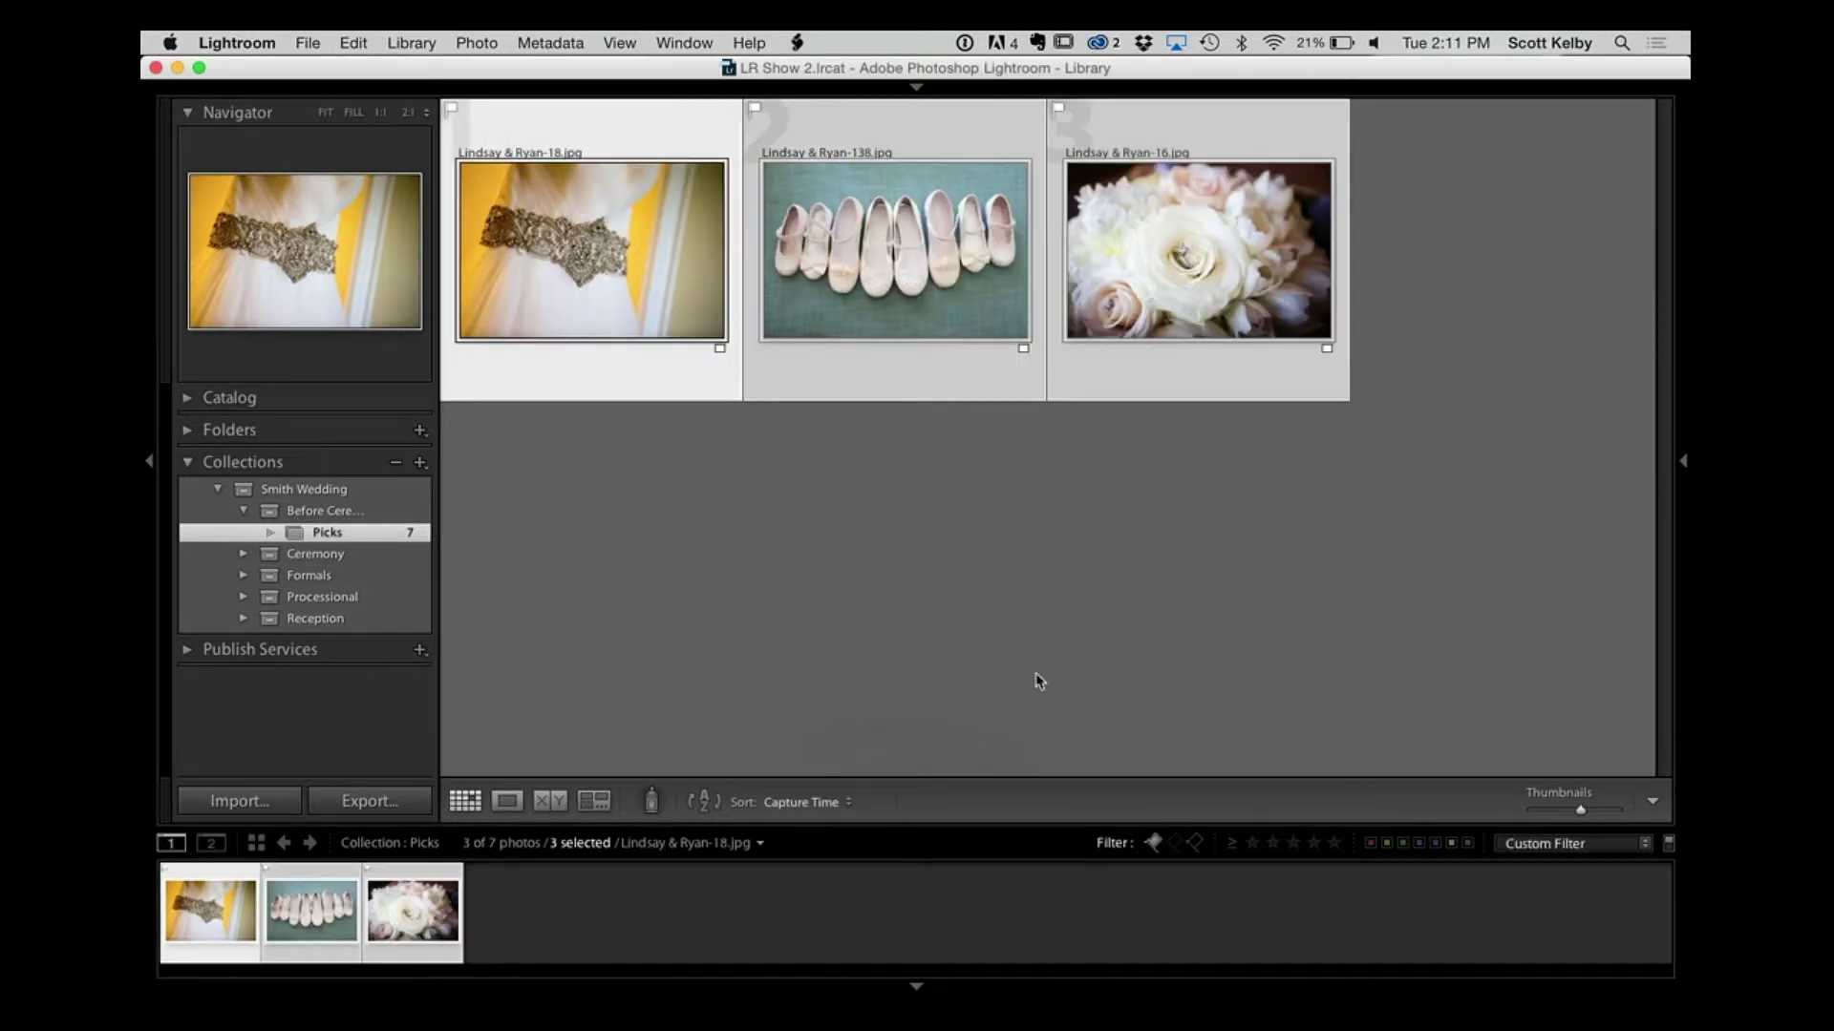
# Step: Create a 'Selects' collection set, then undo it
pyautogui.click(419, 462)
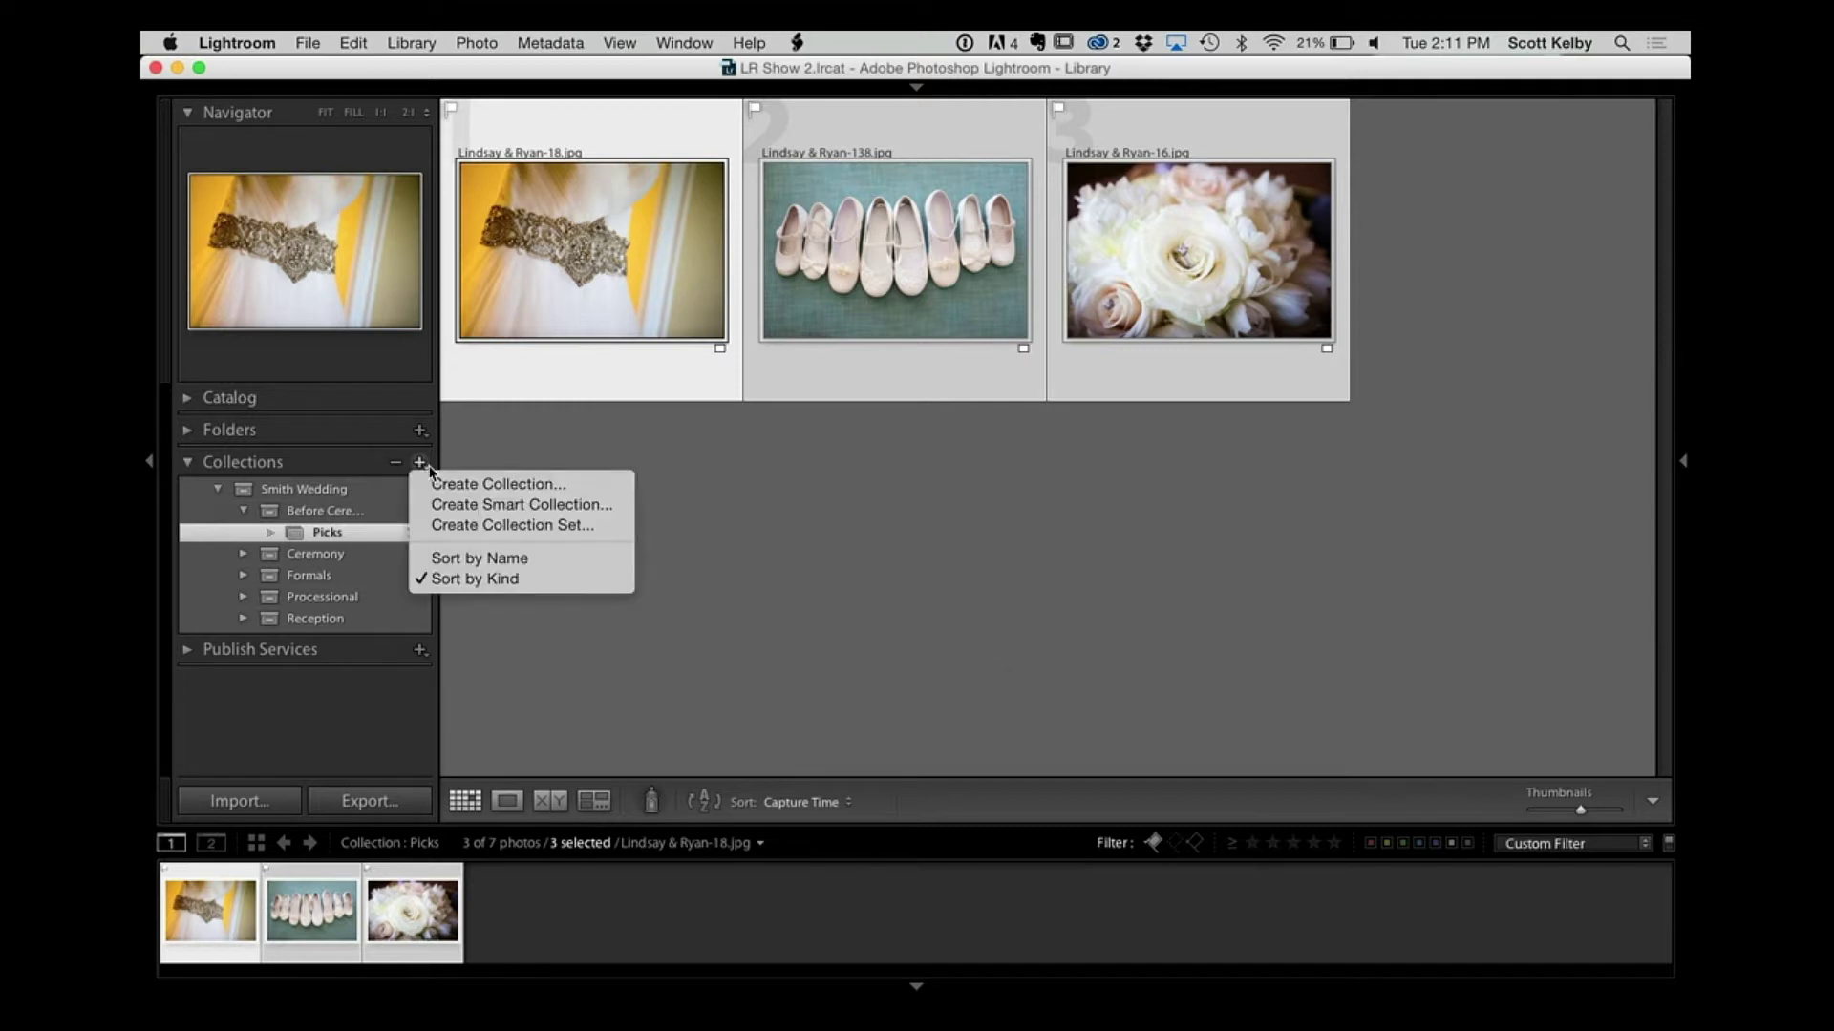
pyautogui.click(482, 533)
pyautogui.write('Selects')
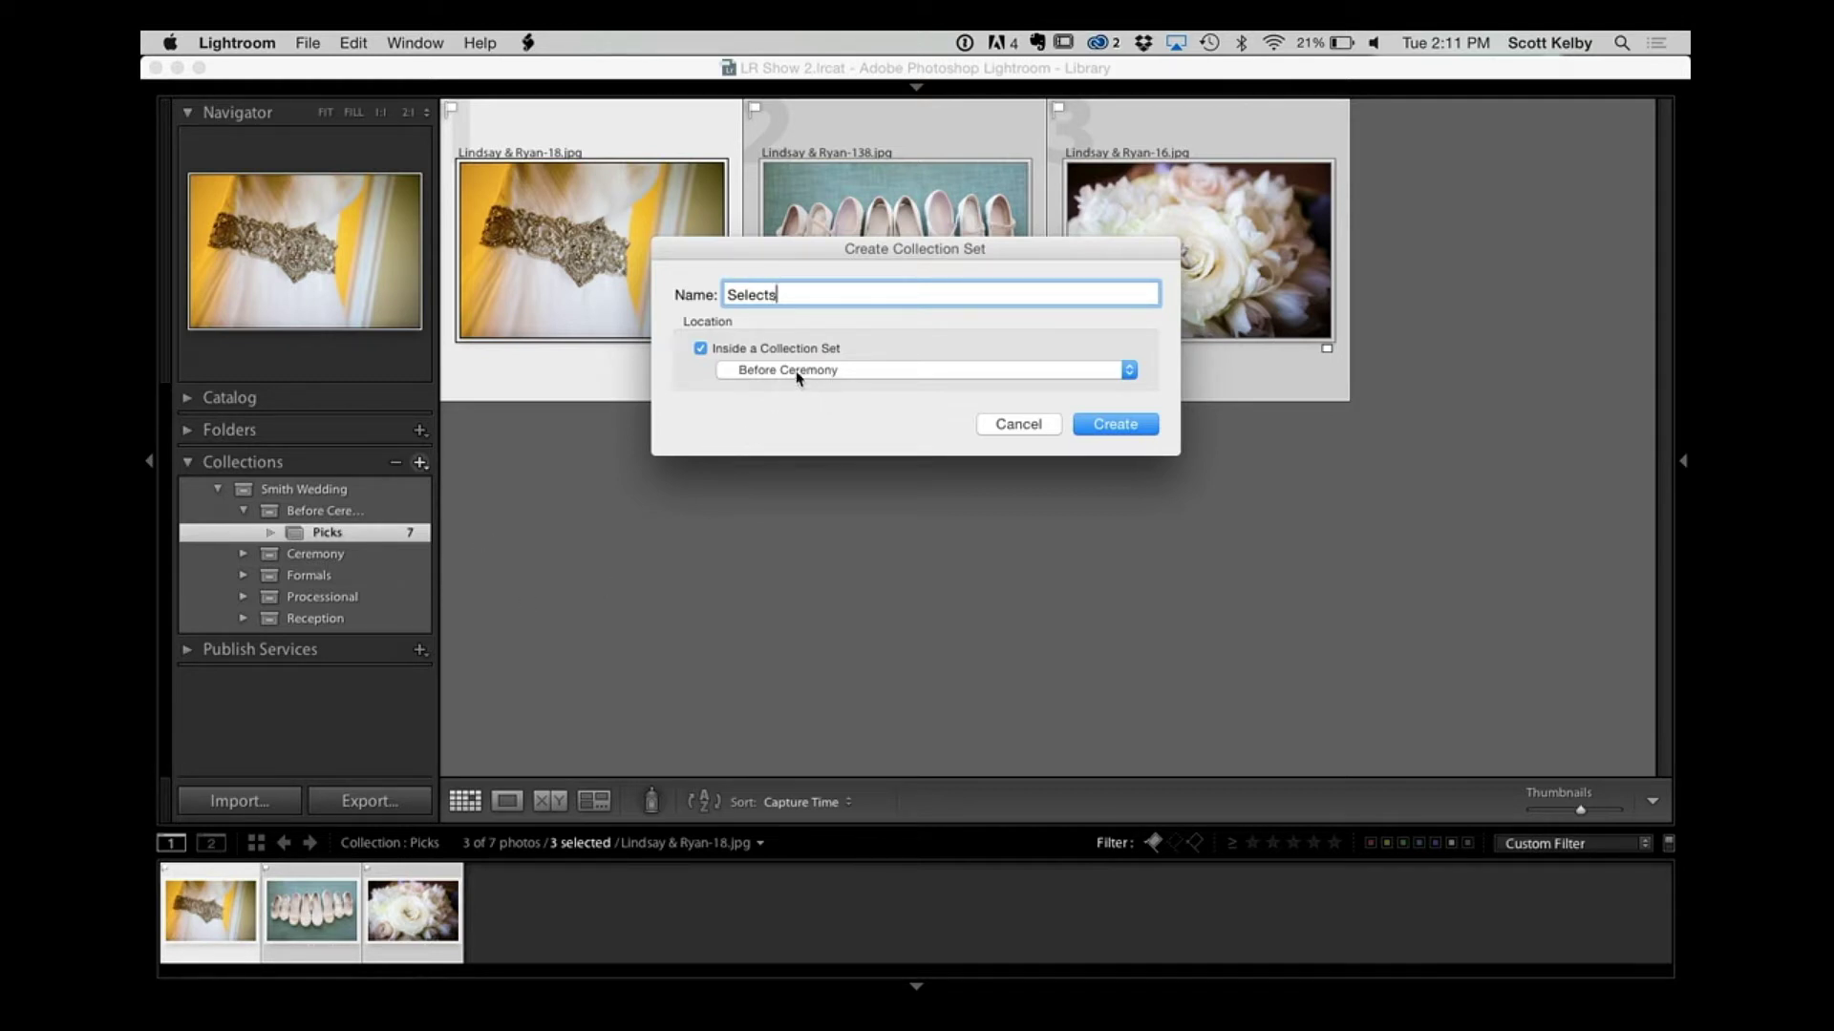
pyautogui.click(1109, 429)
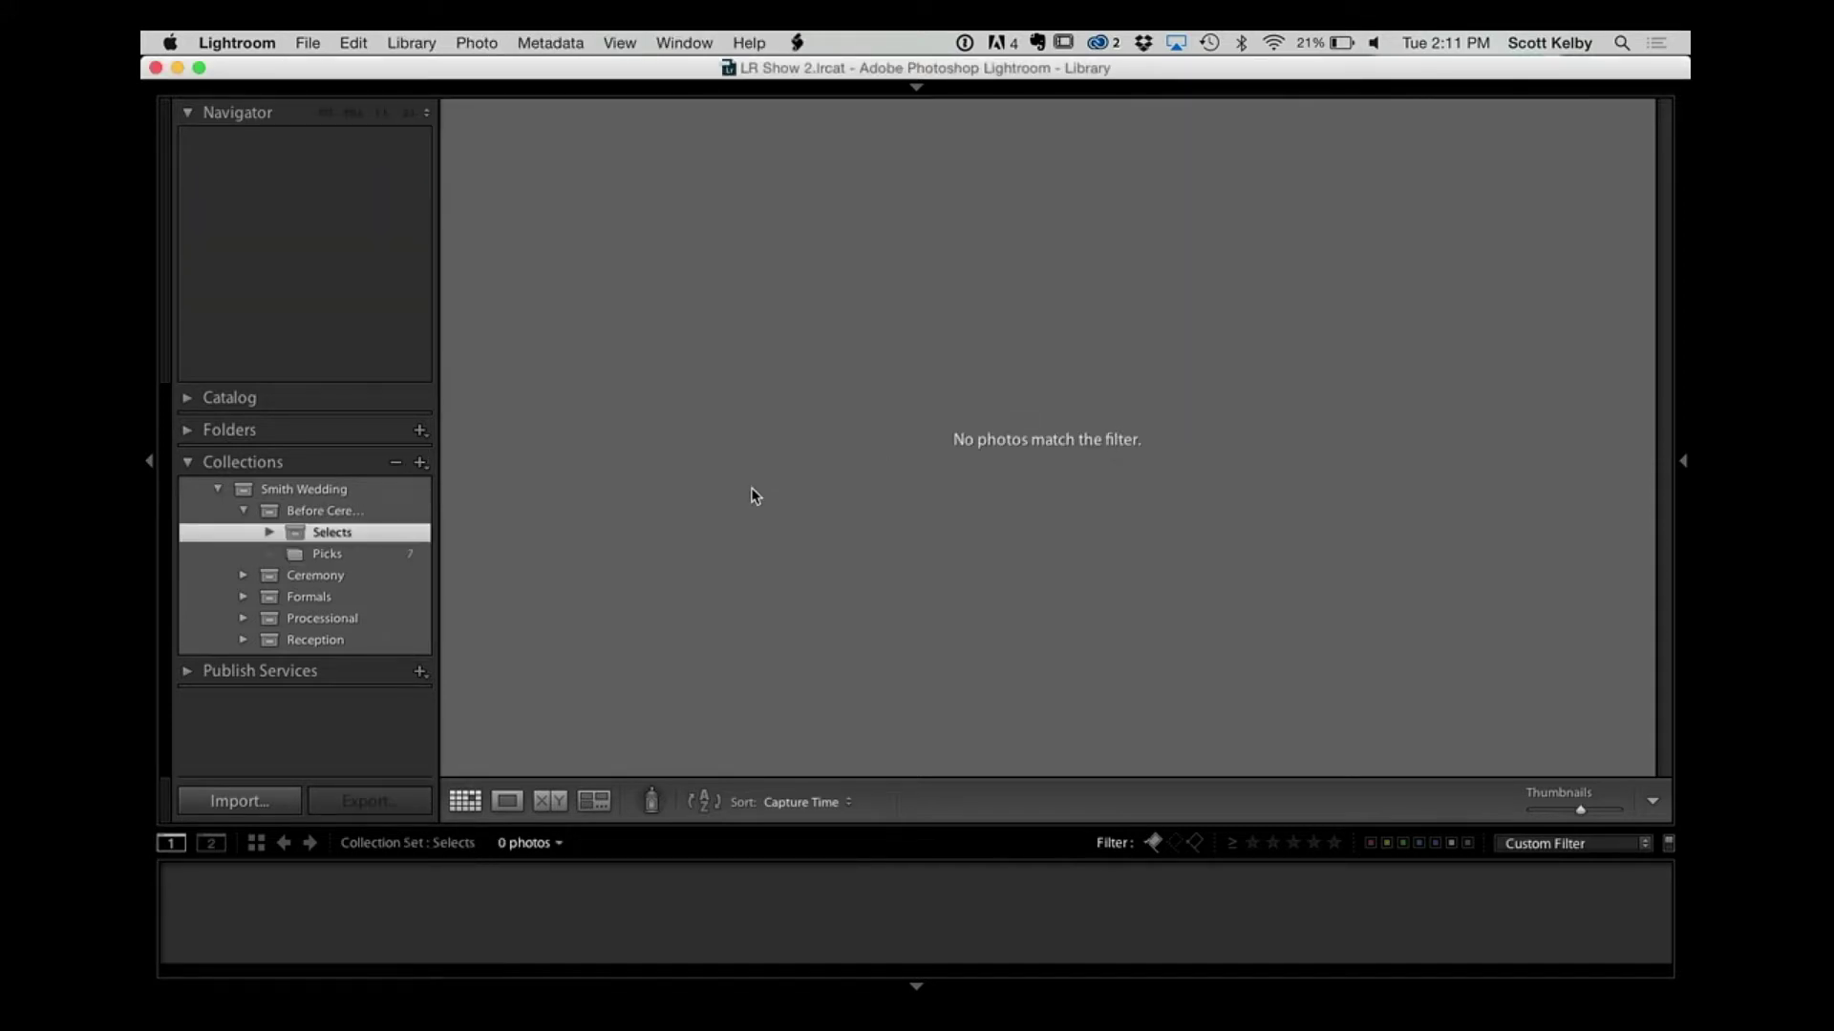
pyautogui.press('super+z')
# Step: Create a new collection inside Before Ceremony containing the three flagged photos
pyautogui.click(420, 462)
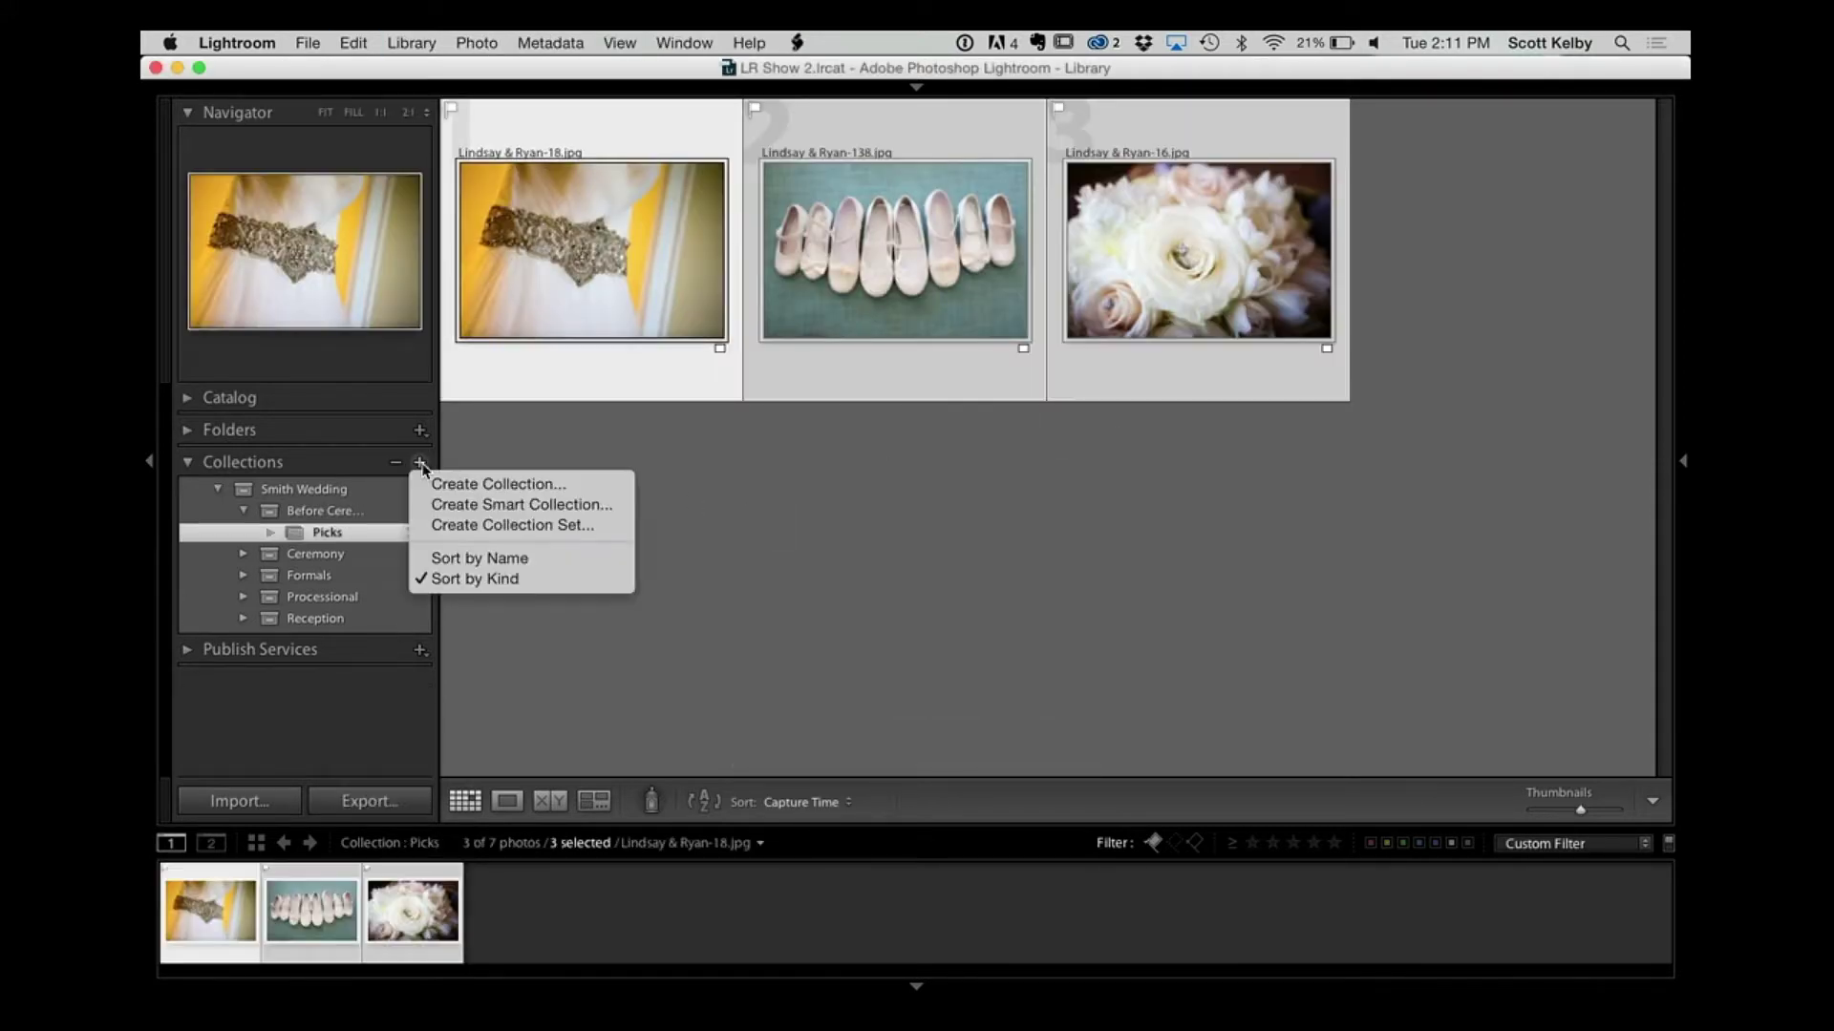
pyautogui.click(481, 492)
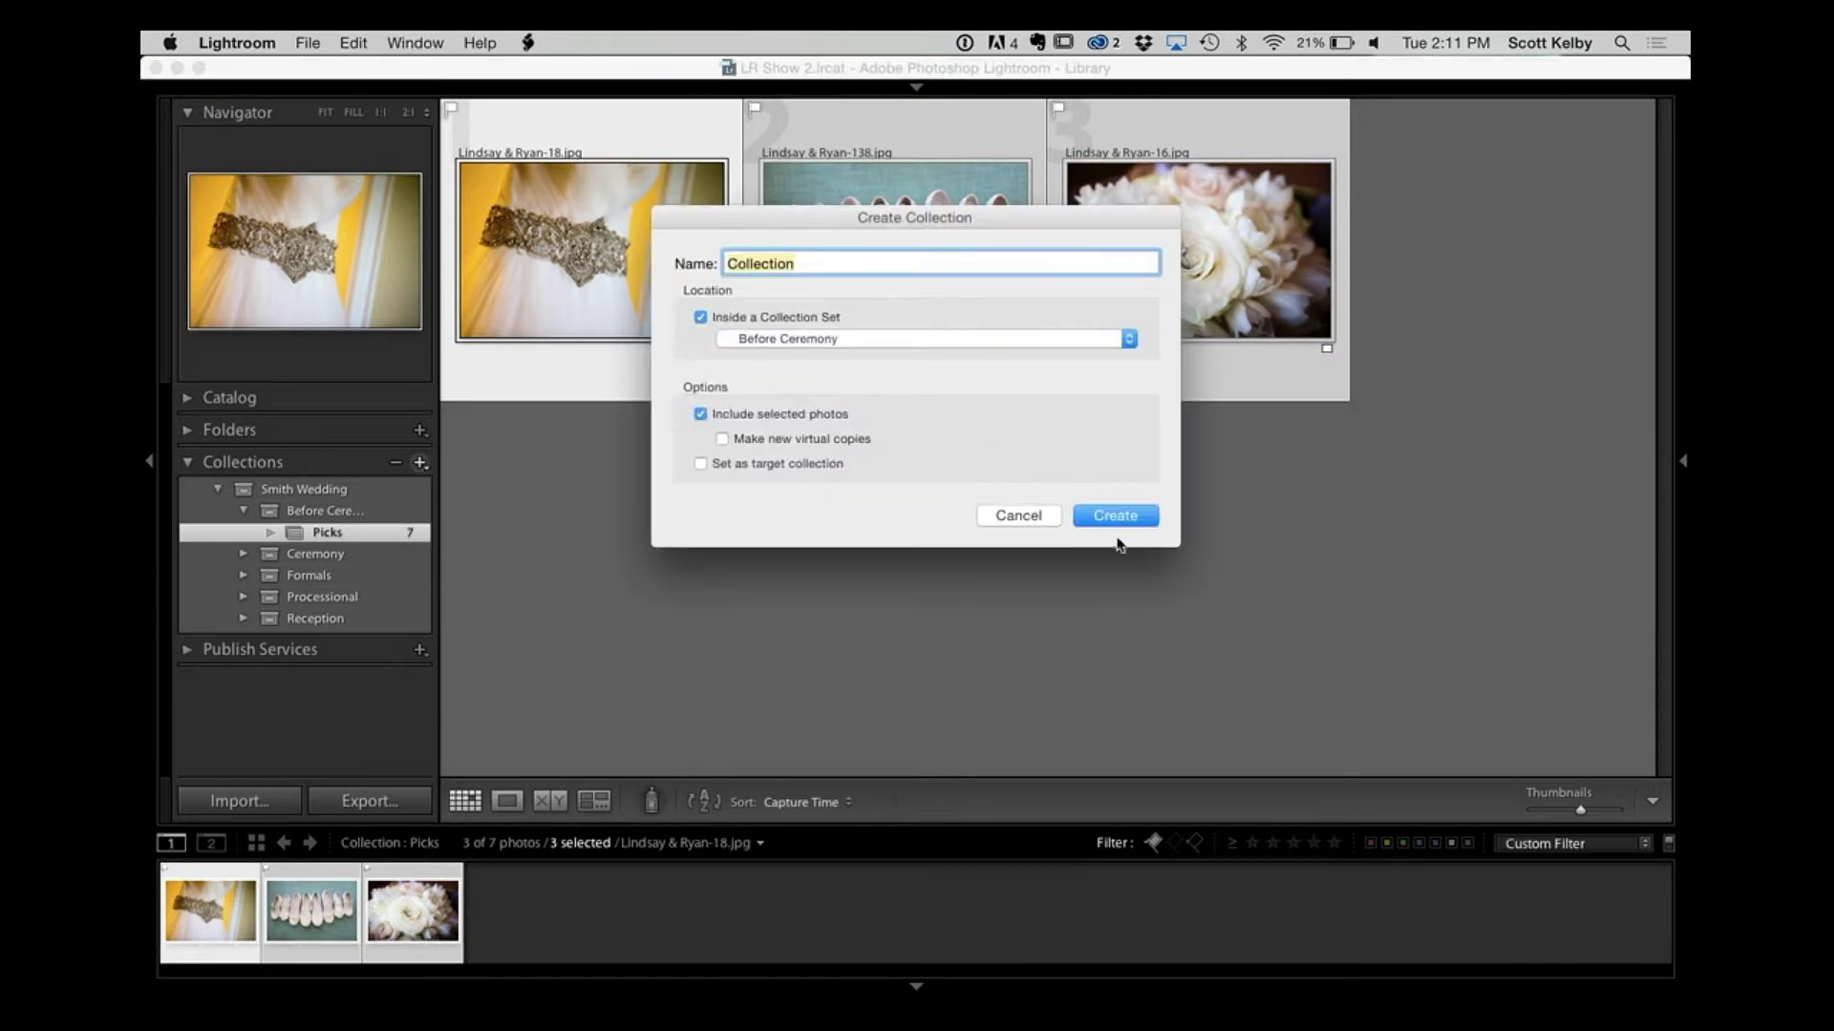
pyautogui.click(1116, 515)
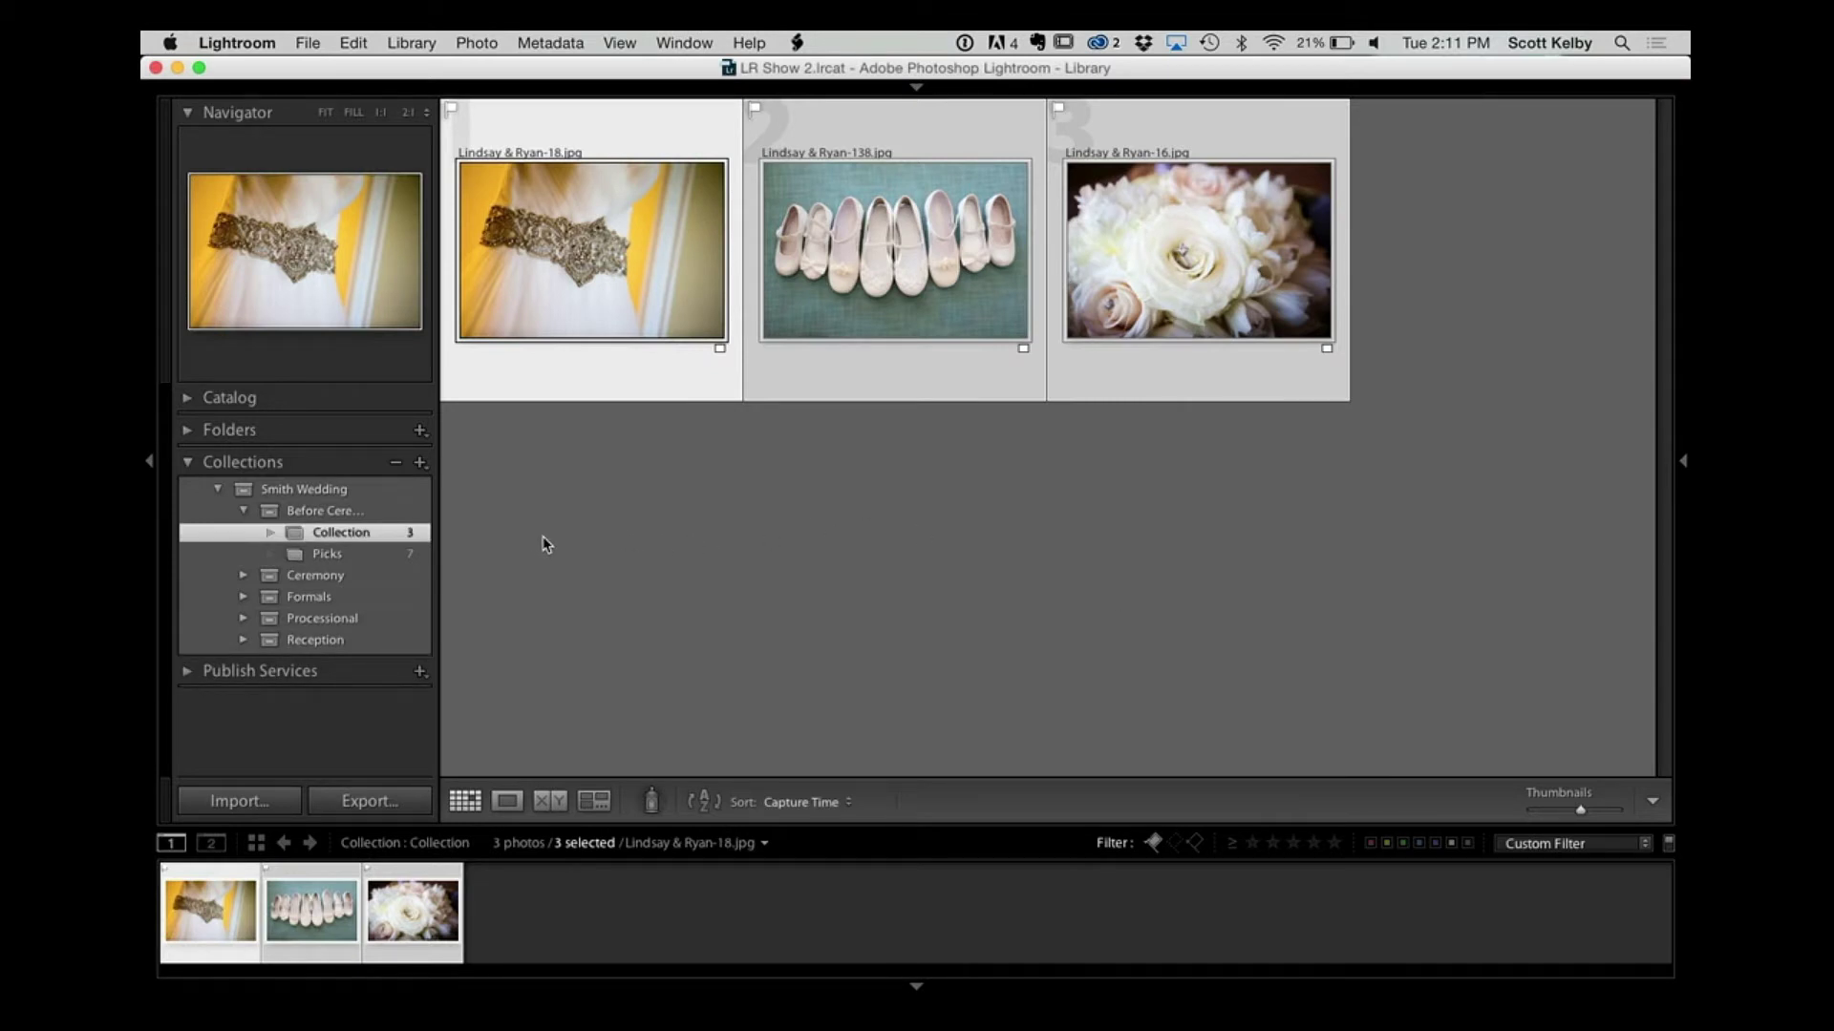
# Step: Rename 'Collection' to 'Selects' and return to the seven-photo Picks collection
pyautogui.rightClick(376, 542)
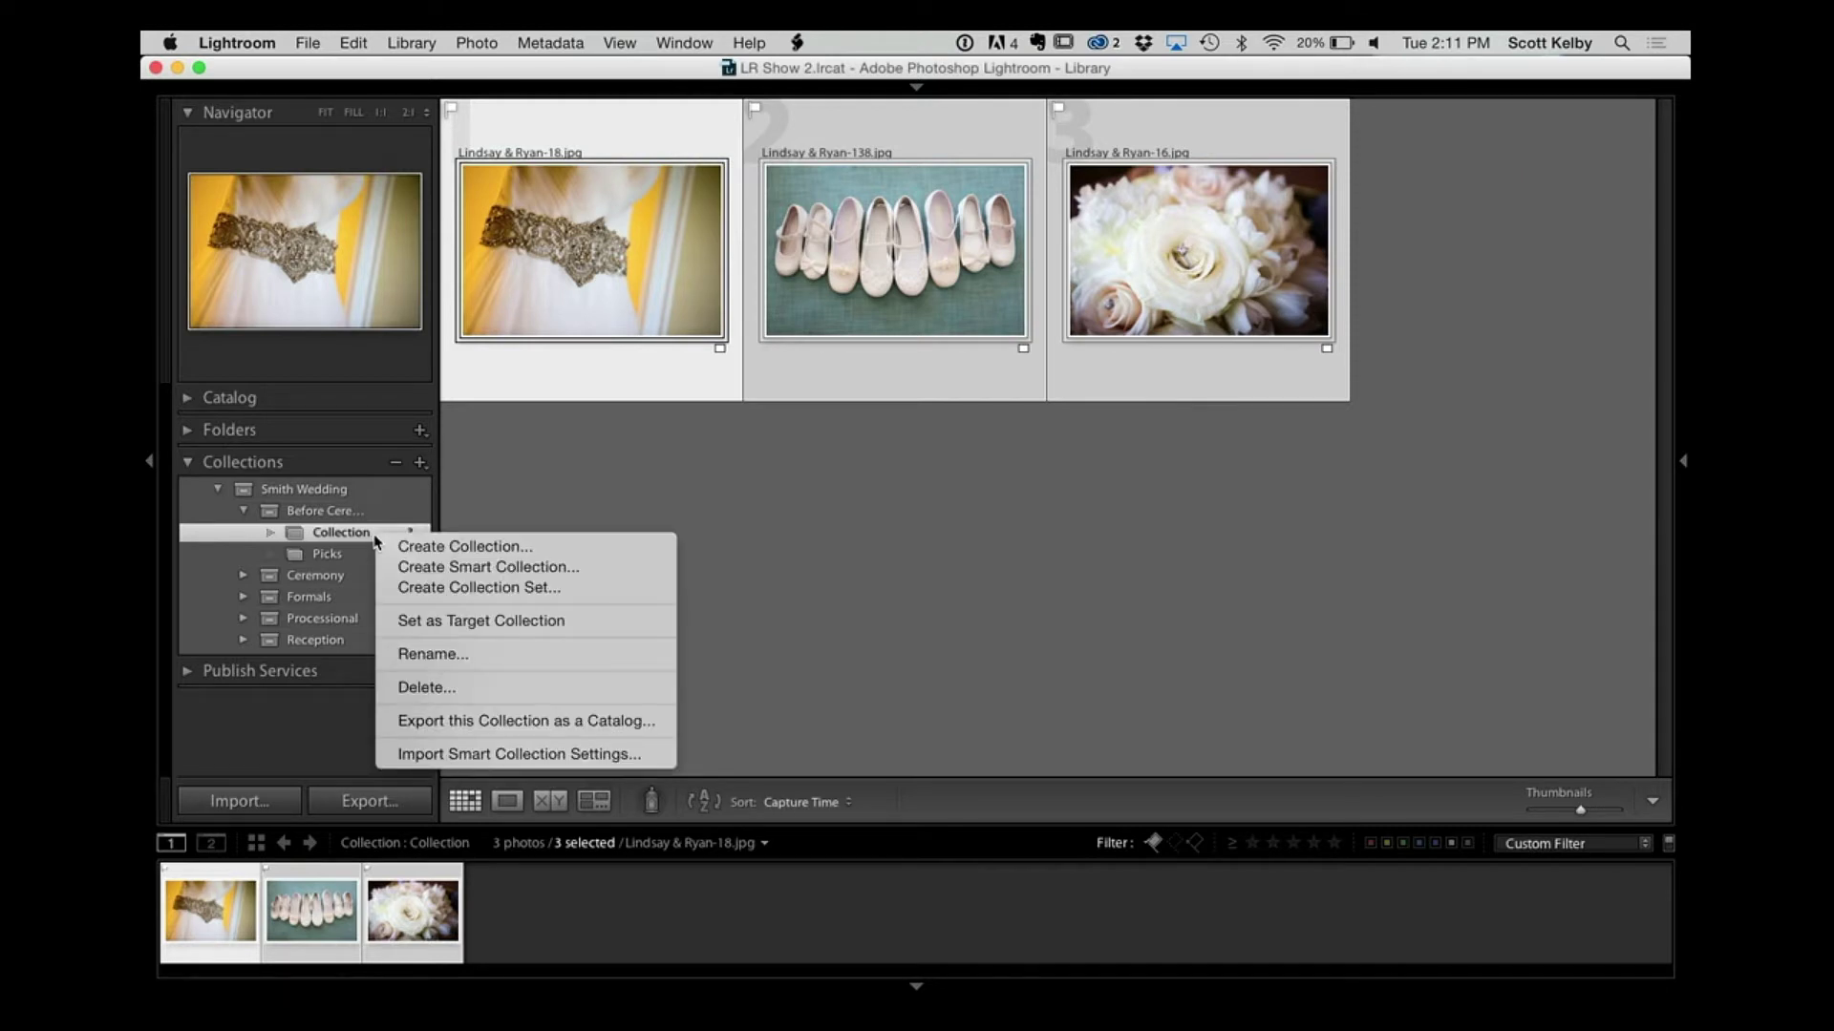
pyautogui.click(506, 655)
pyautogui.write('Selects')
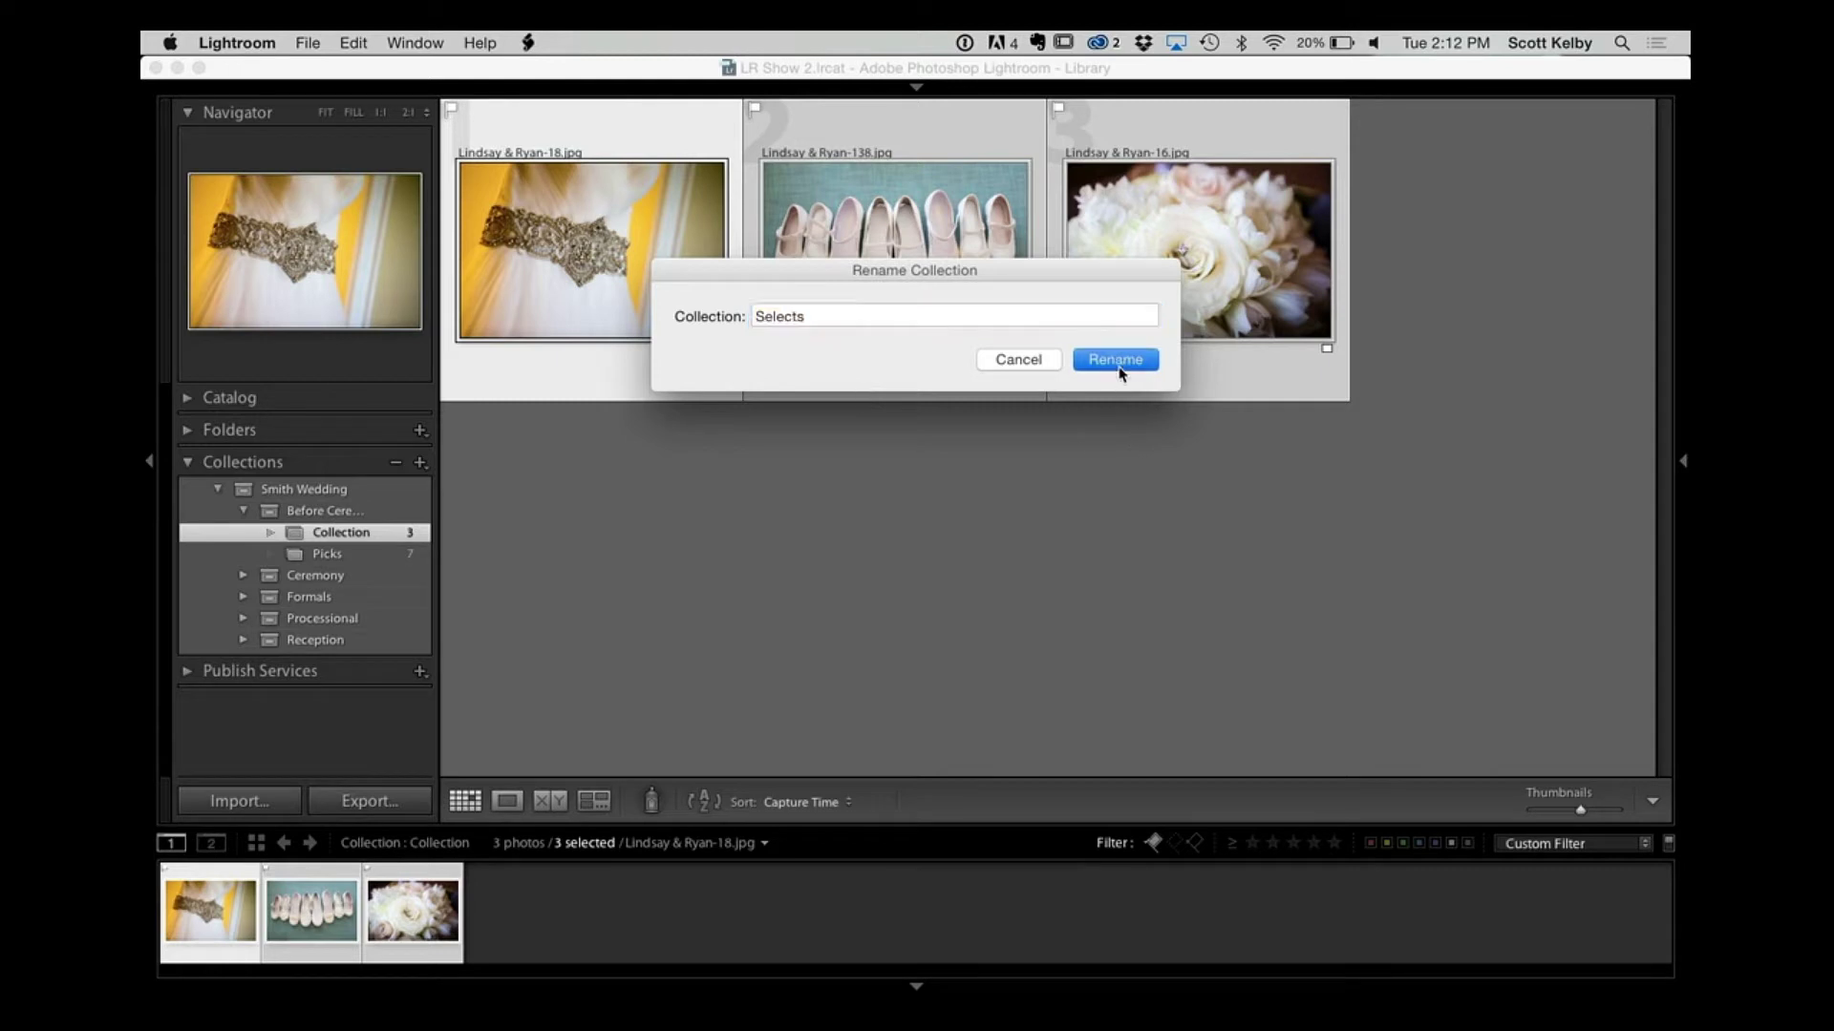
pyautogui.press('Return')
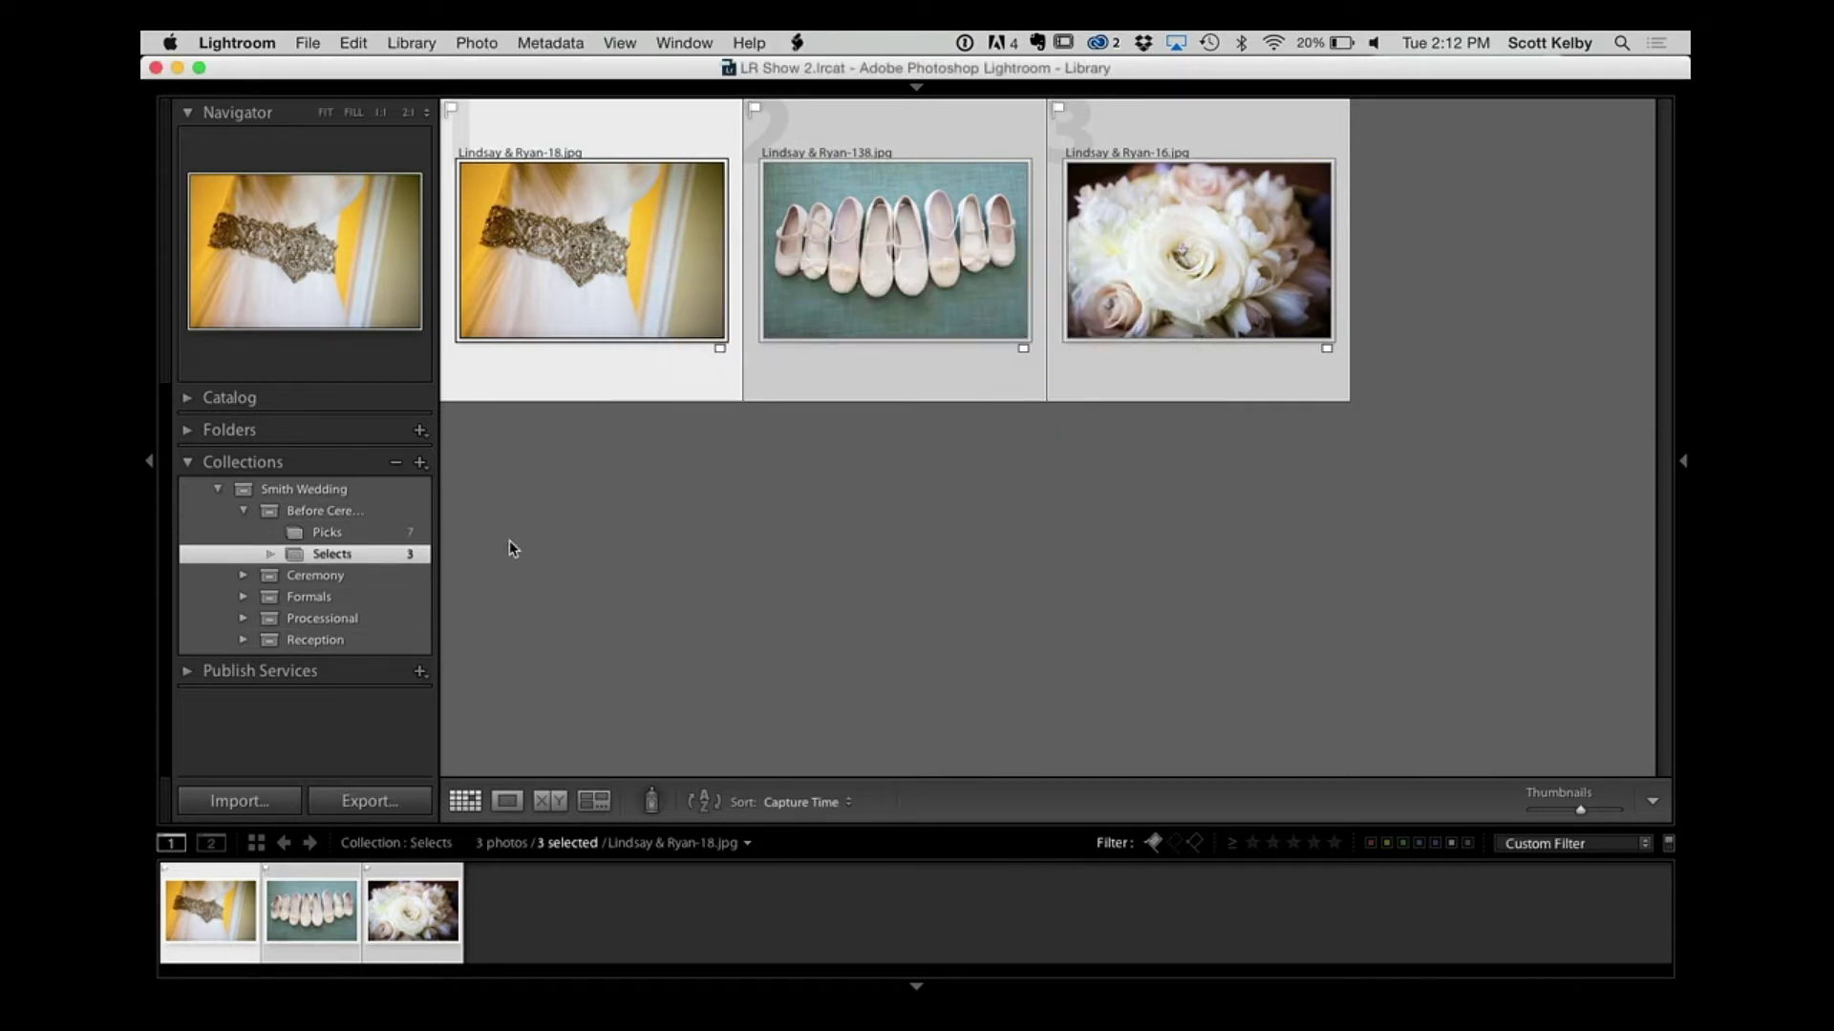
pyautogui.click(377, 536)
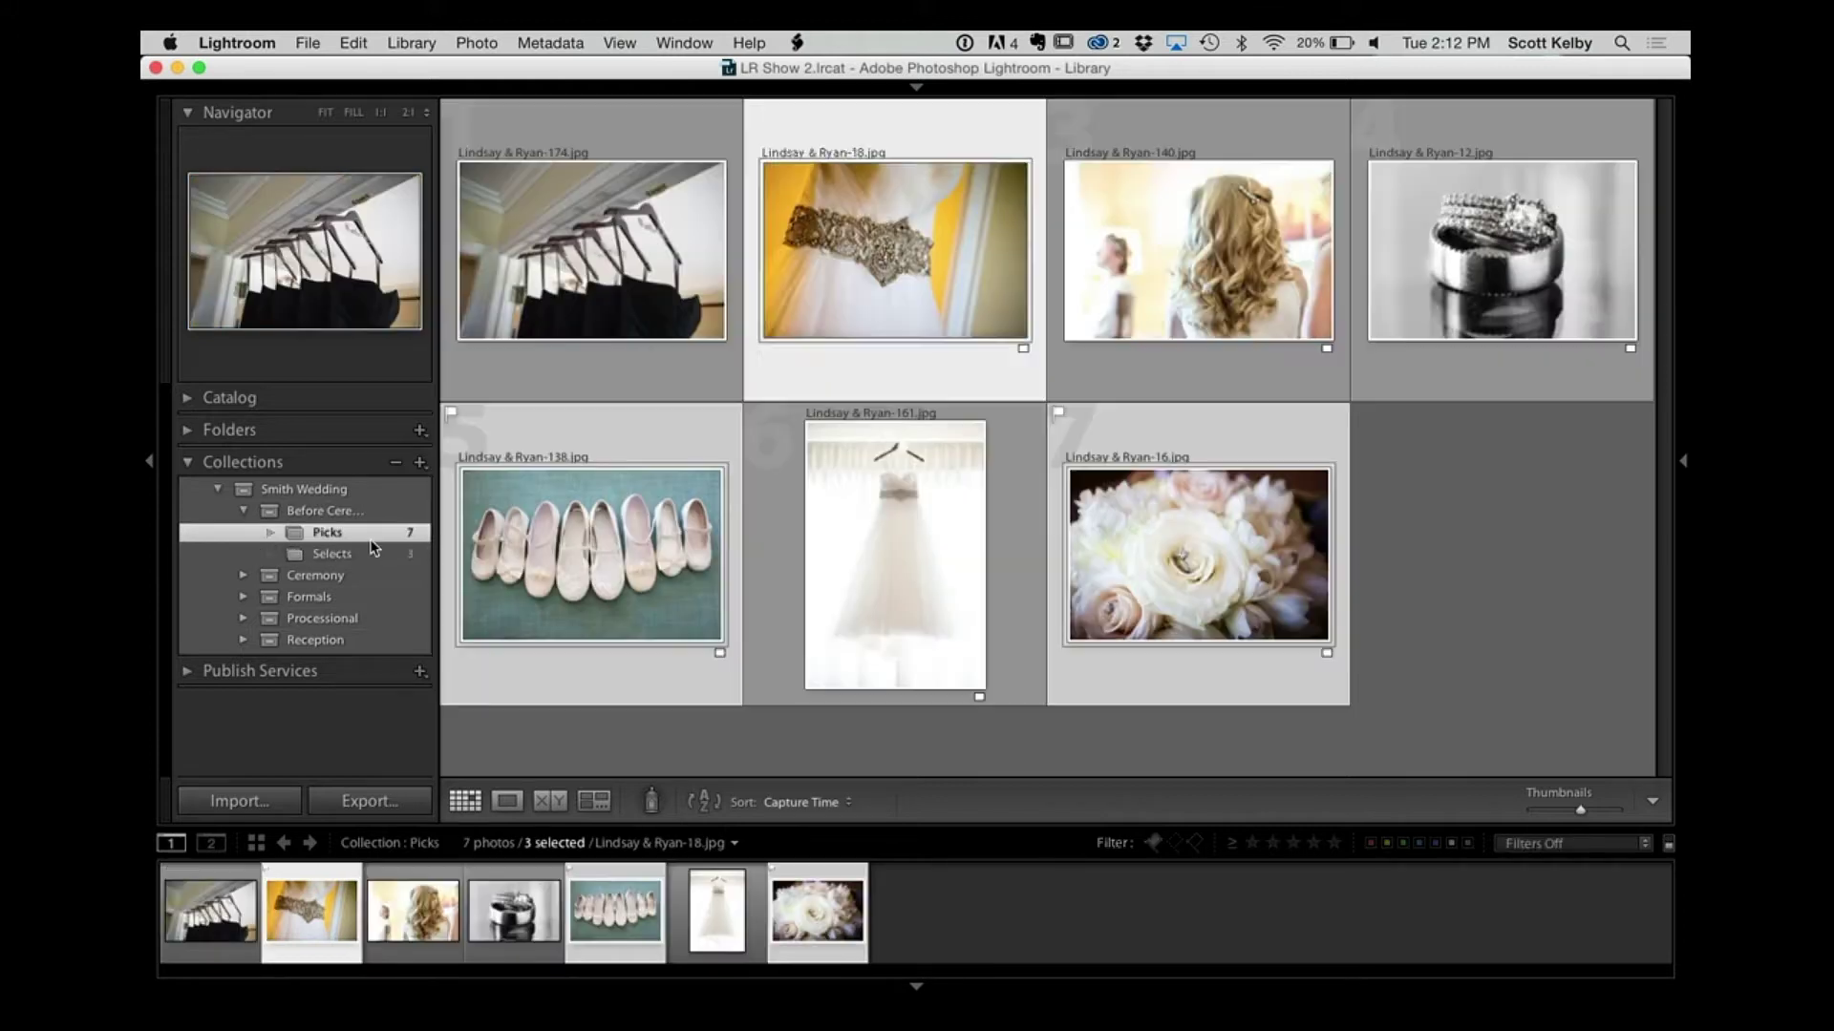
# Step: View the three Selects photos, then all seven Before Ceremony photos, and select the bride's hair photo
pyautogui.click(374, 556)
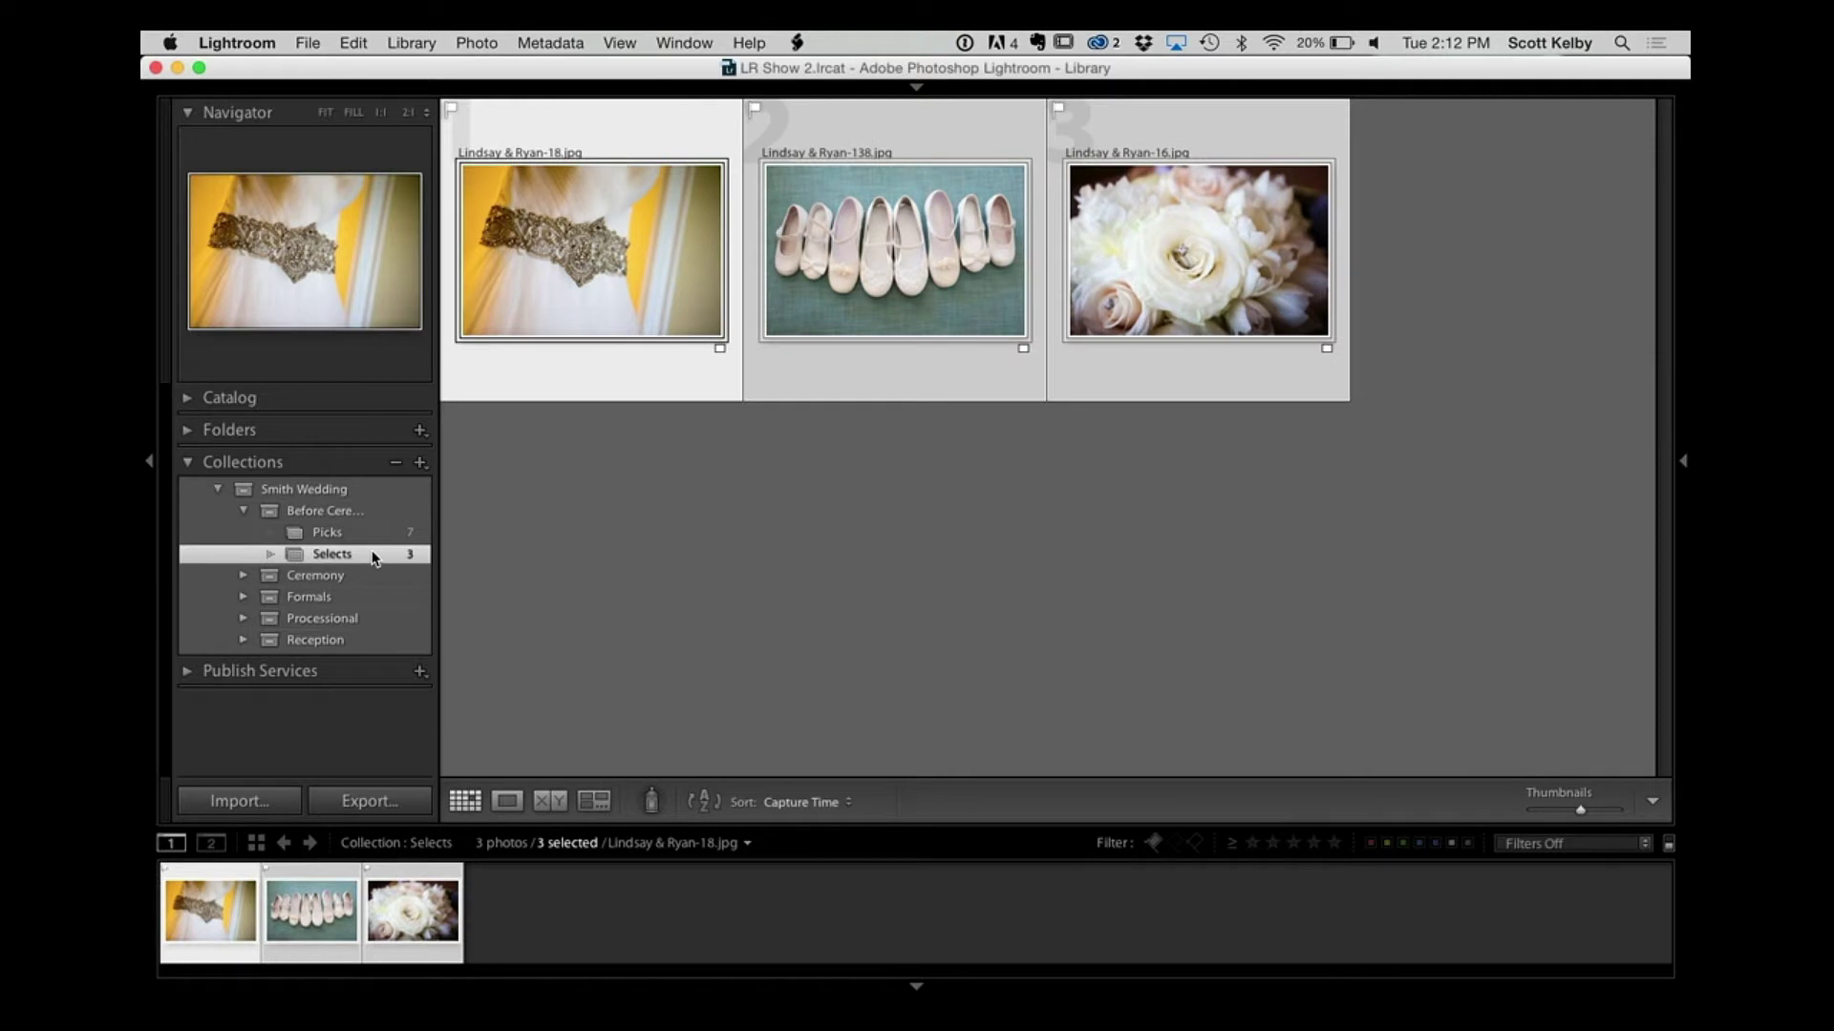
pyautogui.click(243, 510)
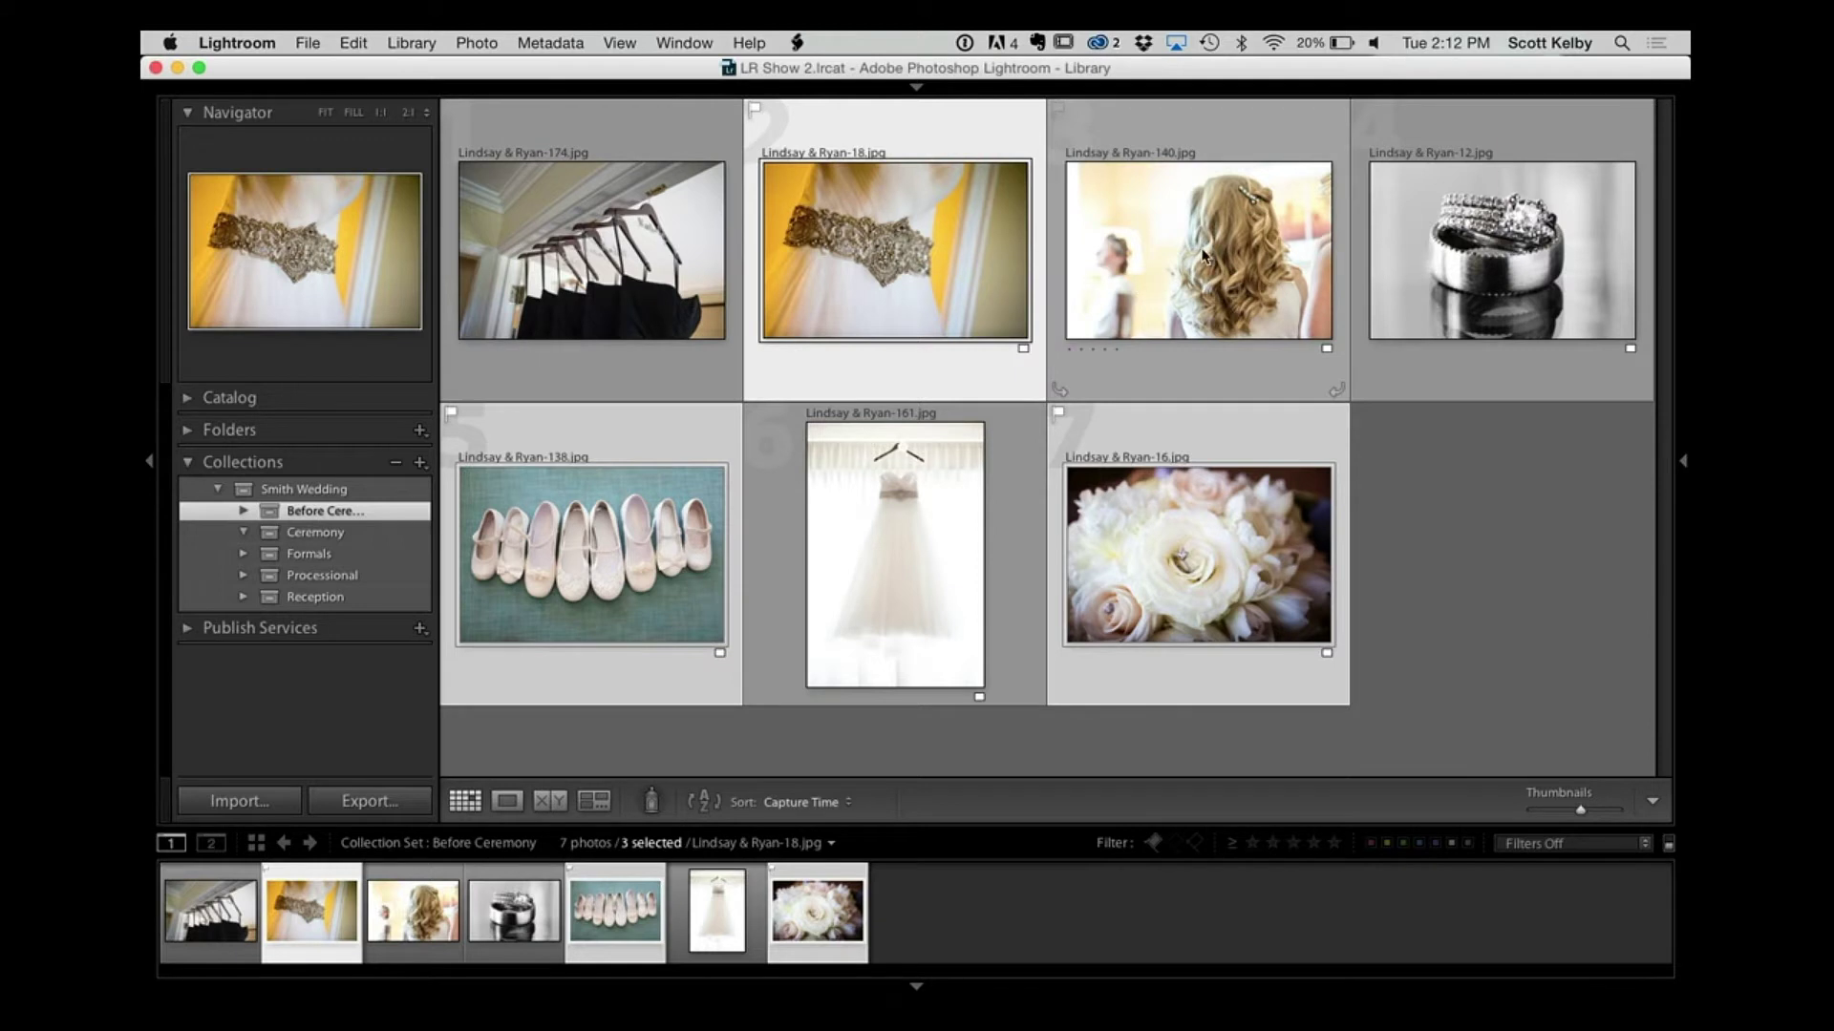
pyautogui.click(1203, 256)
# Step: Give the hair and ring photos a red label and the belt and shoes photos a yellow label, then deselect
pyautogui.keyDown('shift'); pyautogui.click(1500, 297); pyautogui.keyUp('shift')
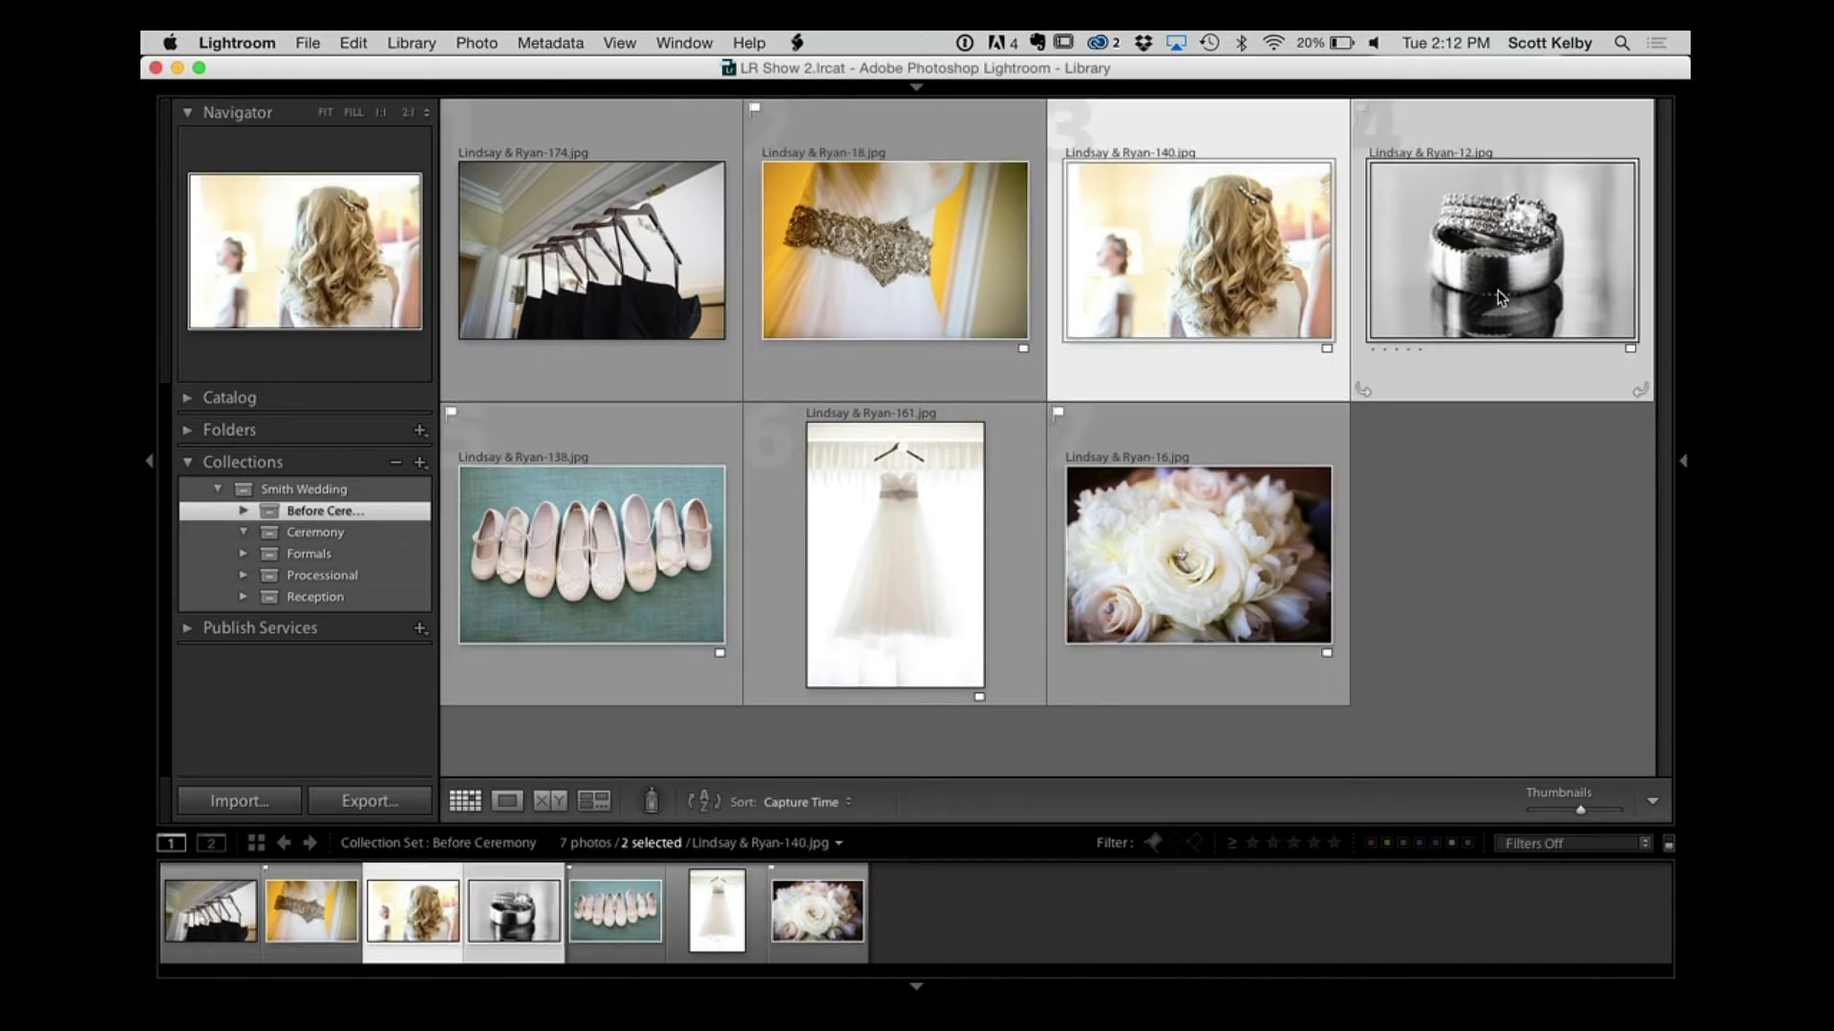
pyautogui.press('6')
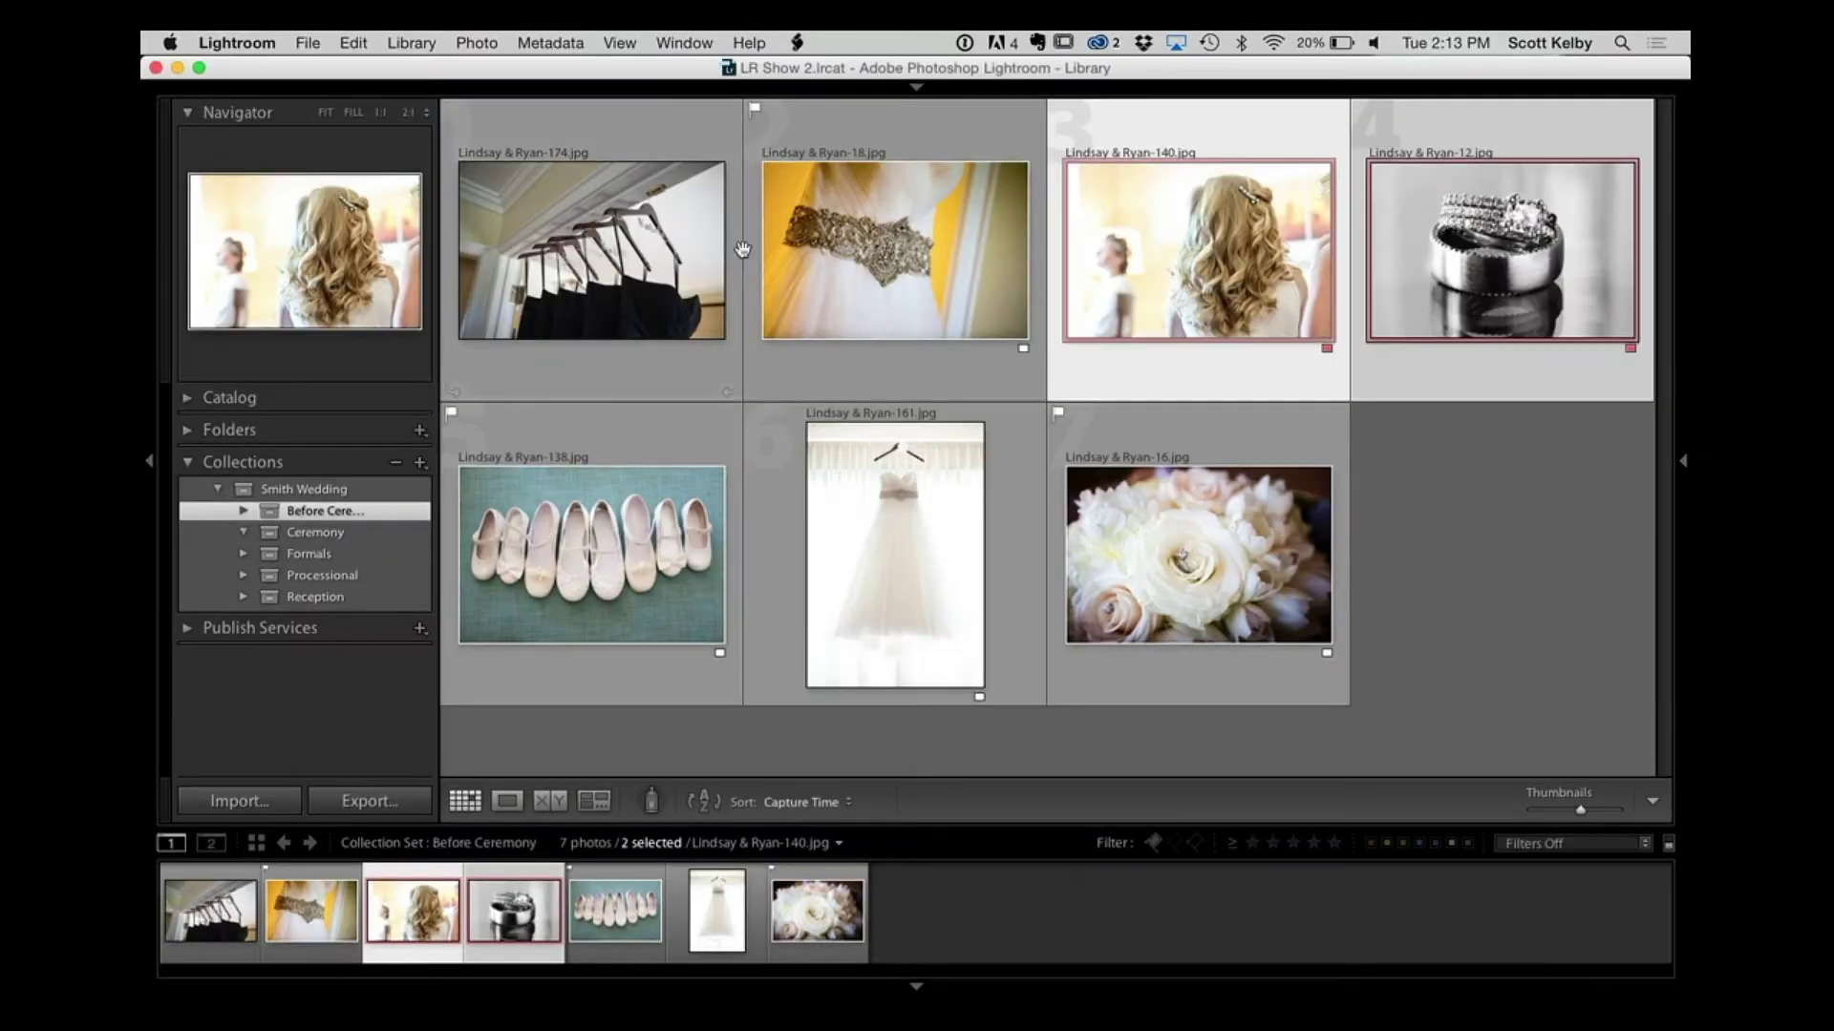
pyautogui.click(744, 250)
pyautogui.press('8')
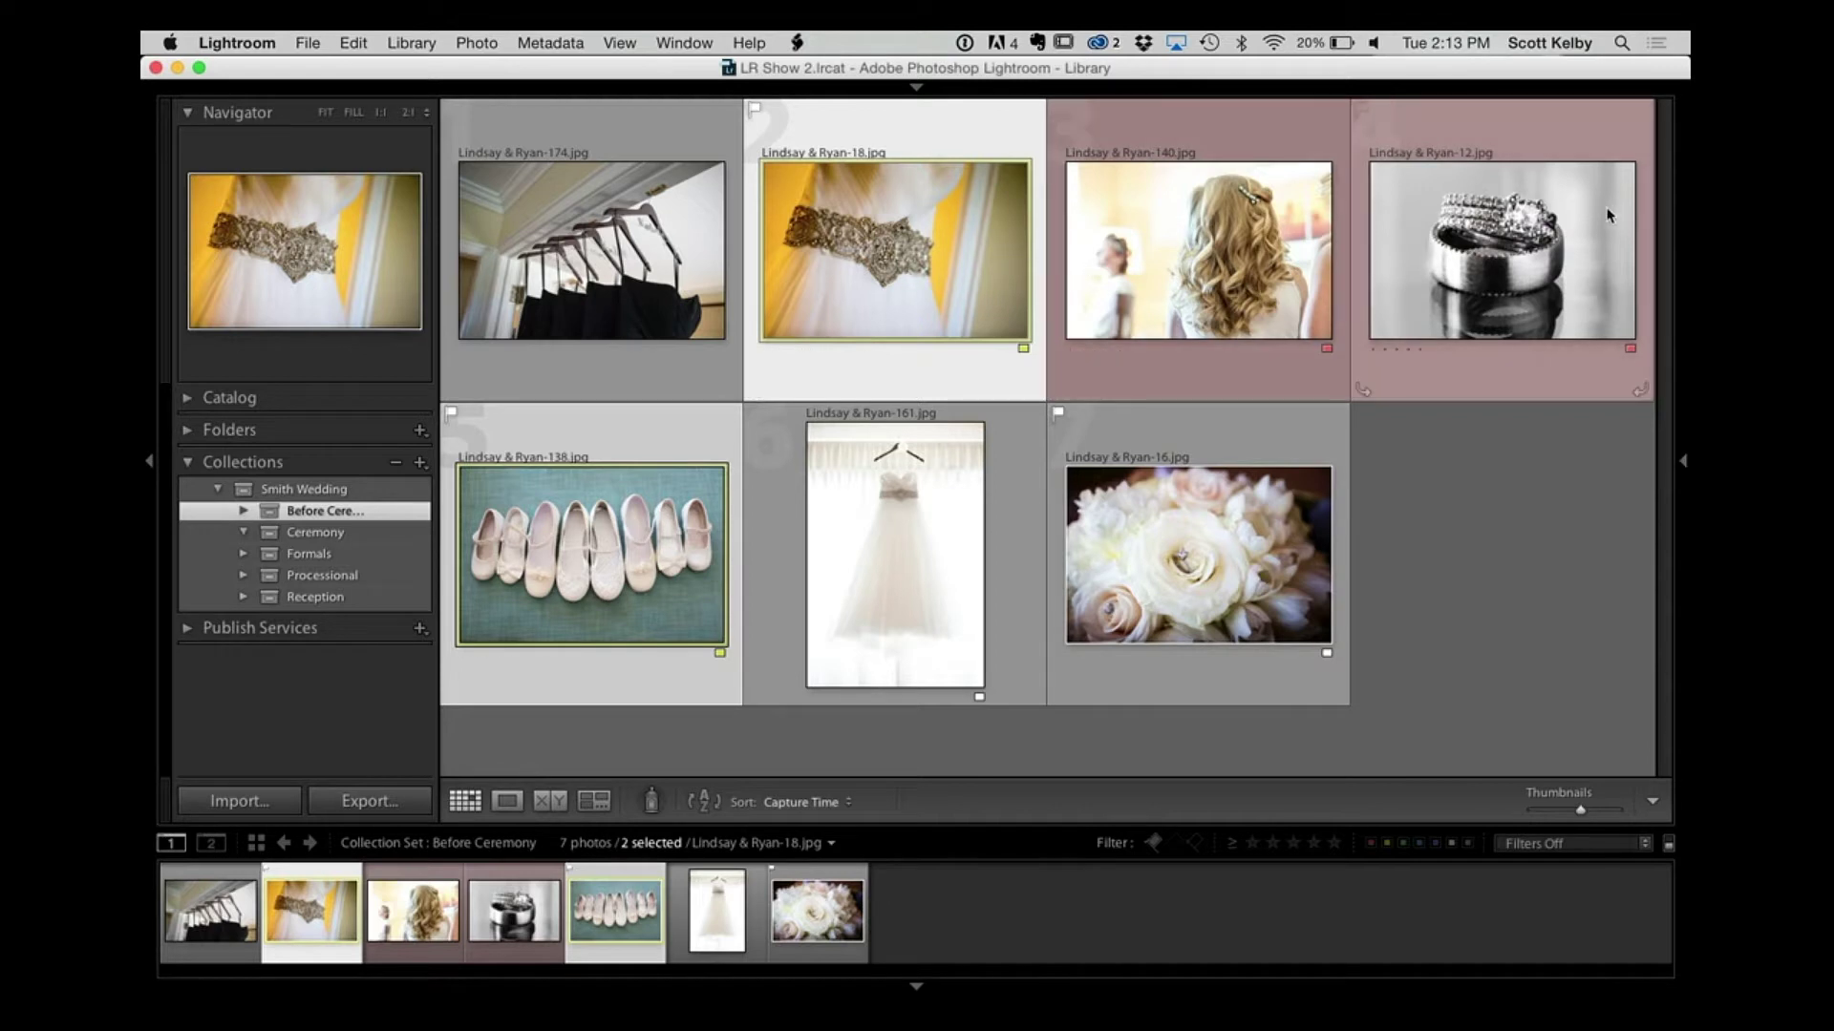
pyautogui.click(1597, 727)
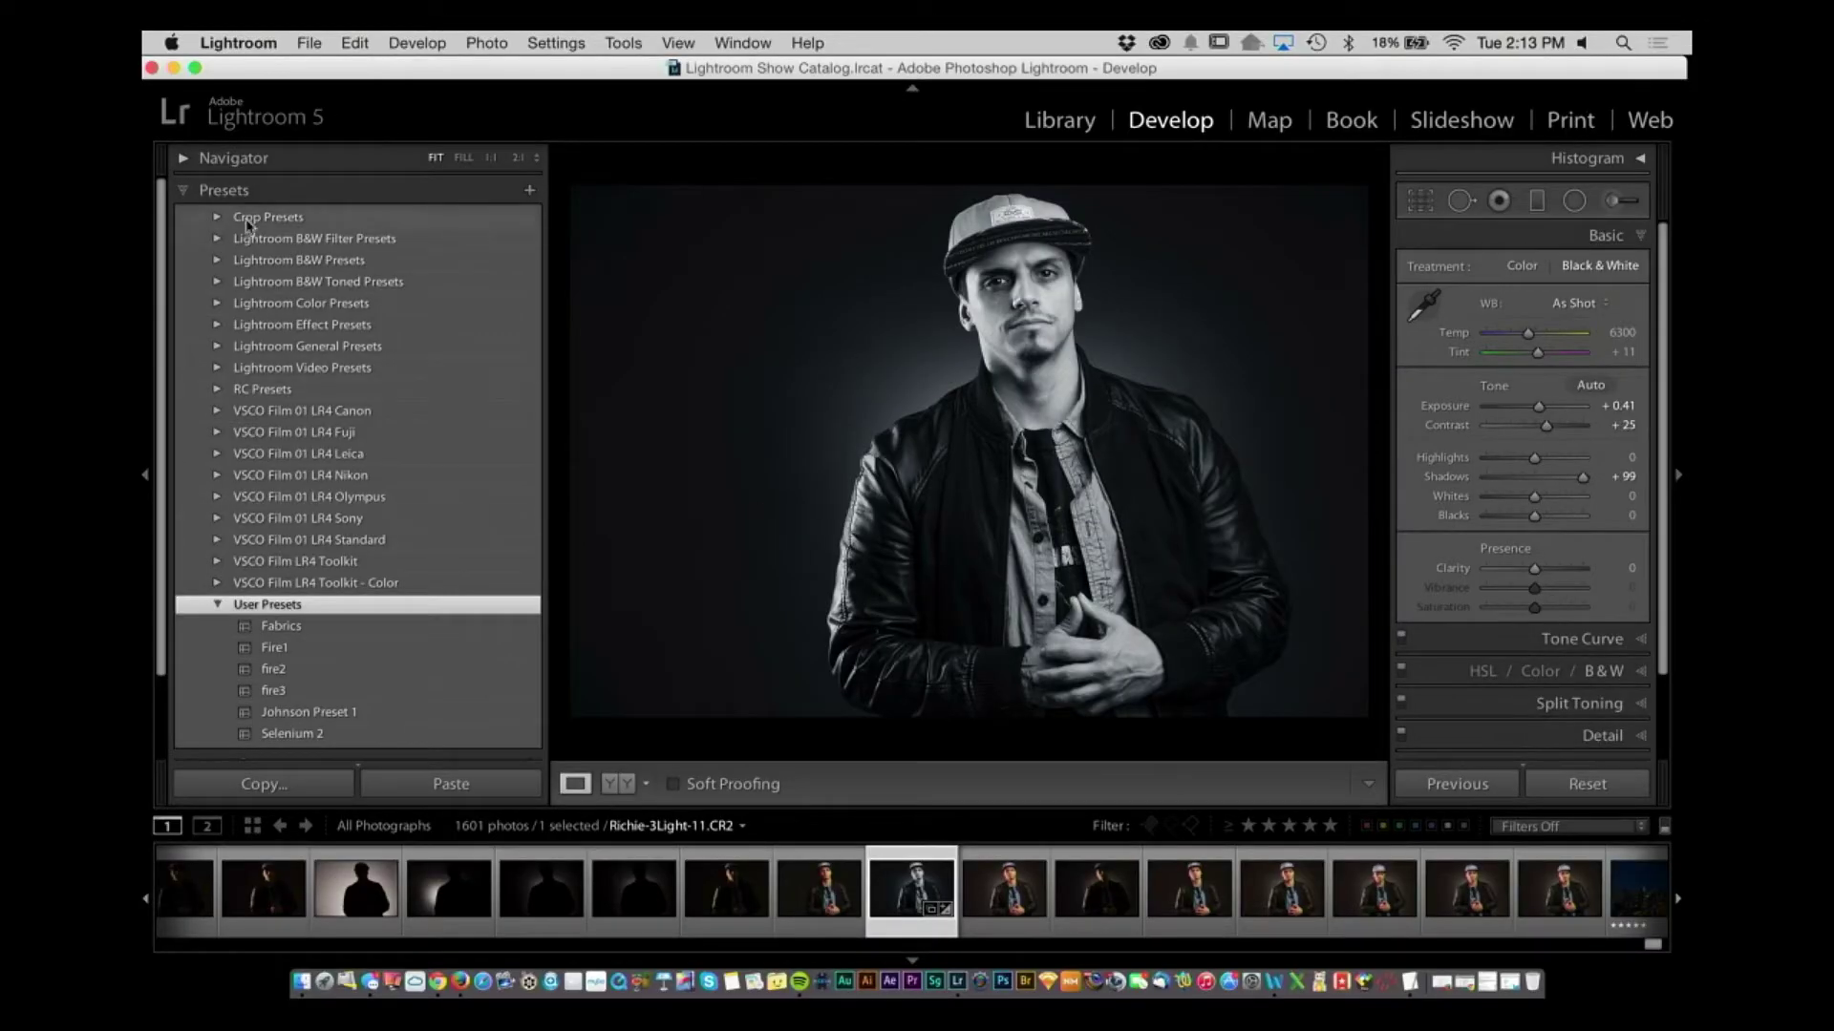
# Step: Toggle the Presets and History panels to see each one close the other in solo mode
pyautogui.click(249, 196)
pyautogui.click(250, 255)
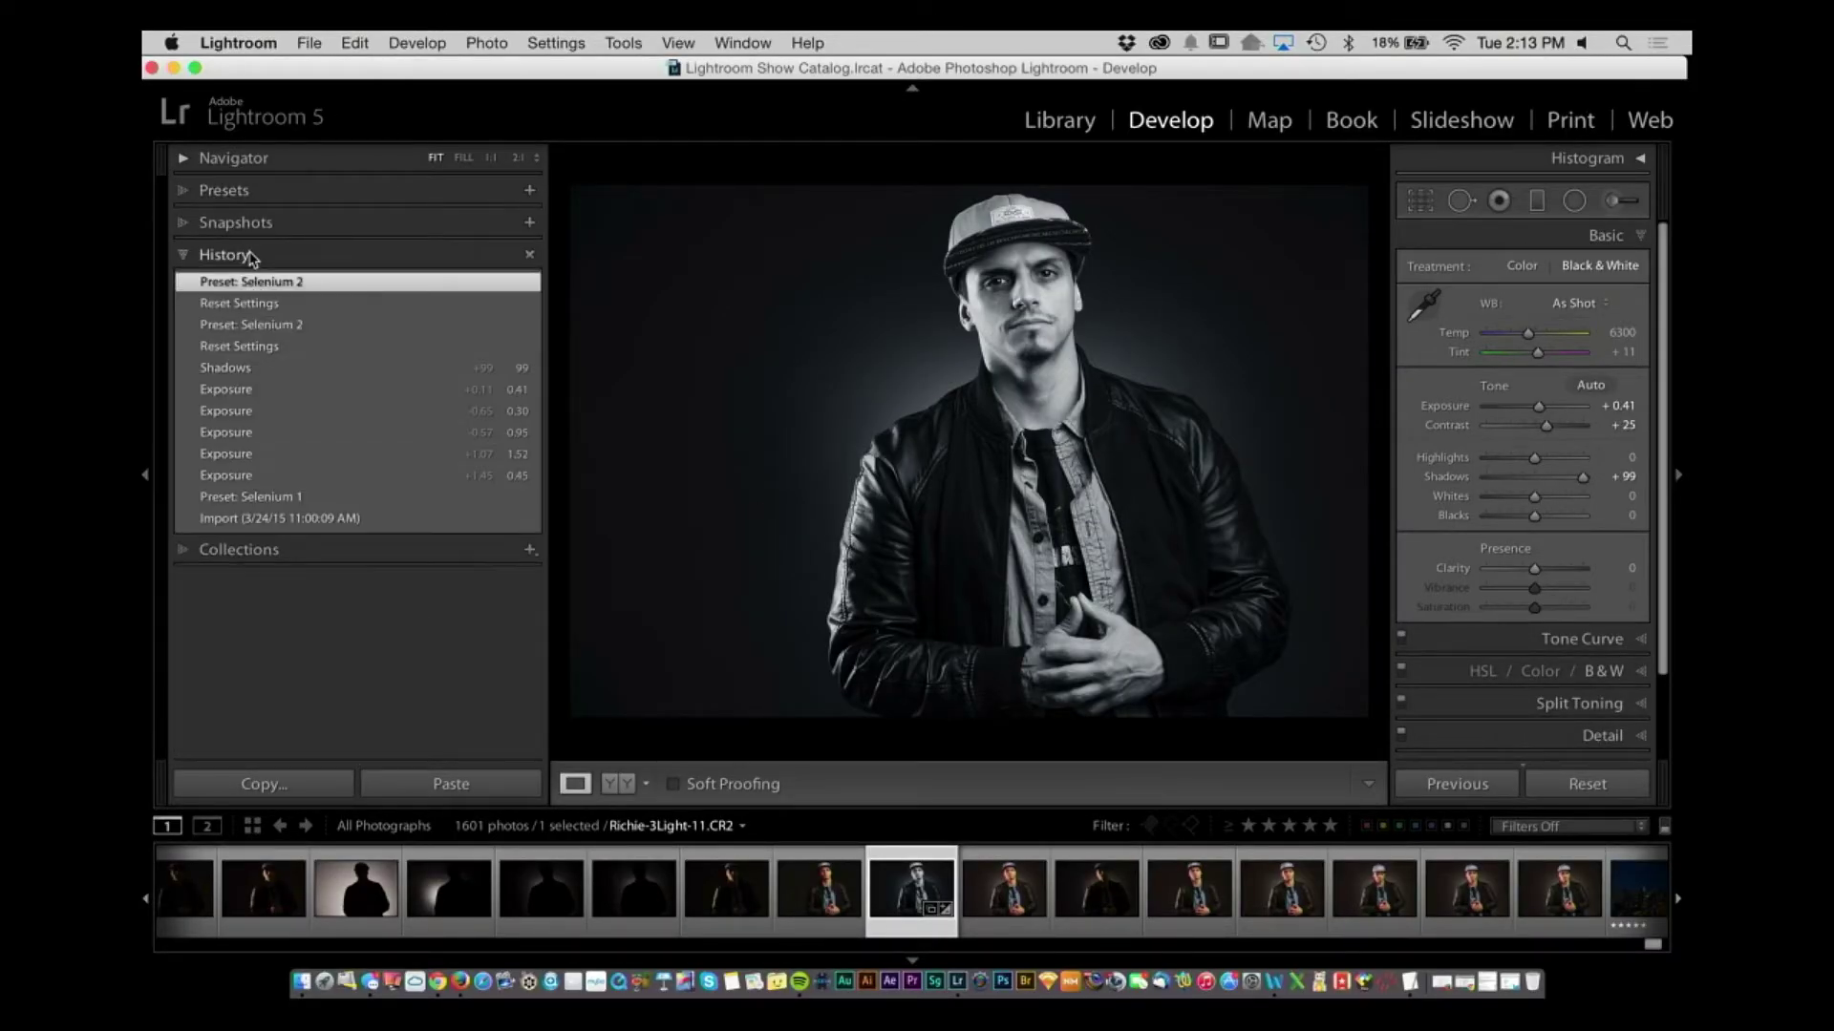
pyautogui.click(287, 194)
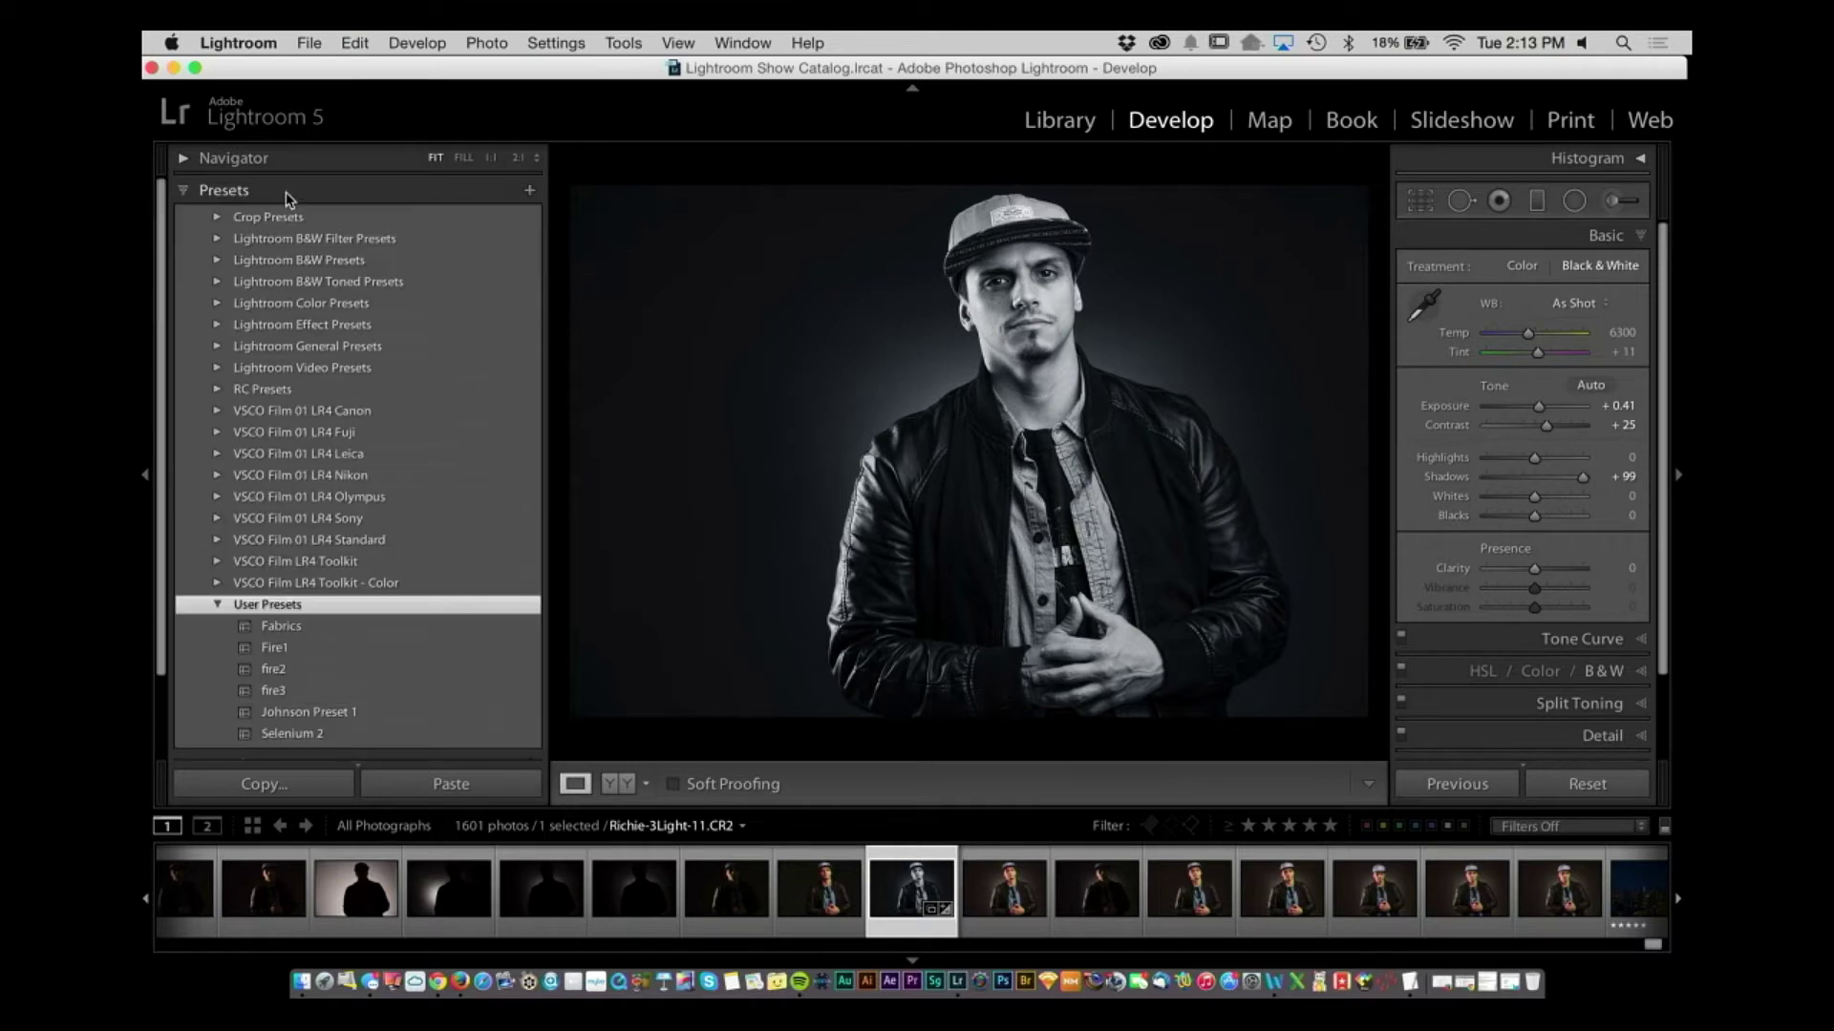
pyautogui.click(287, 195)
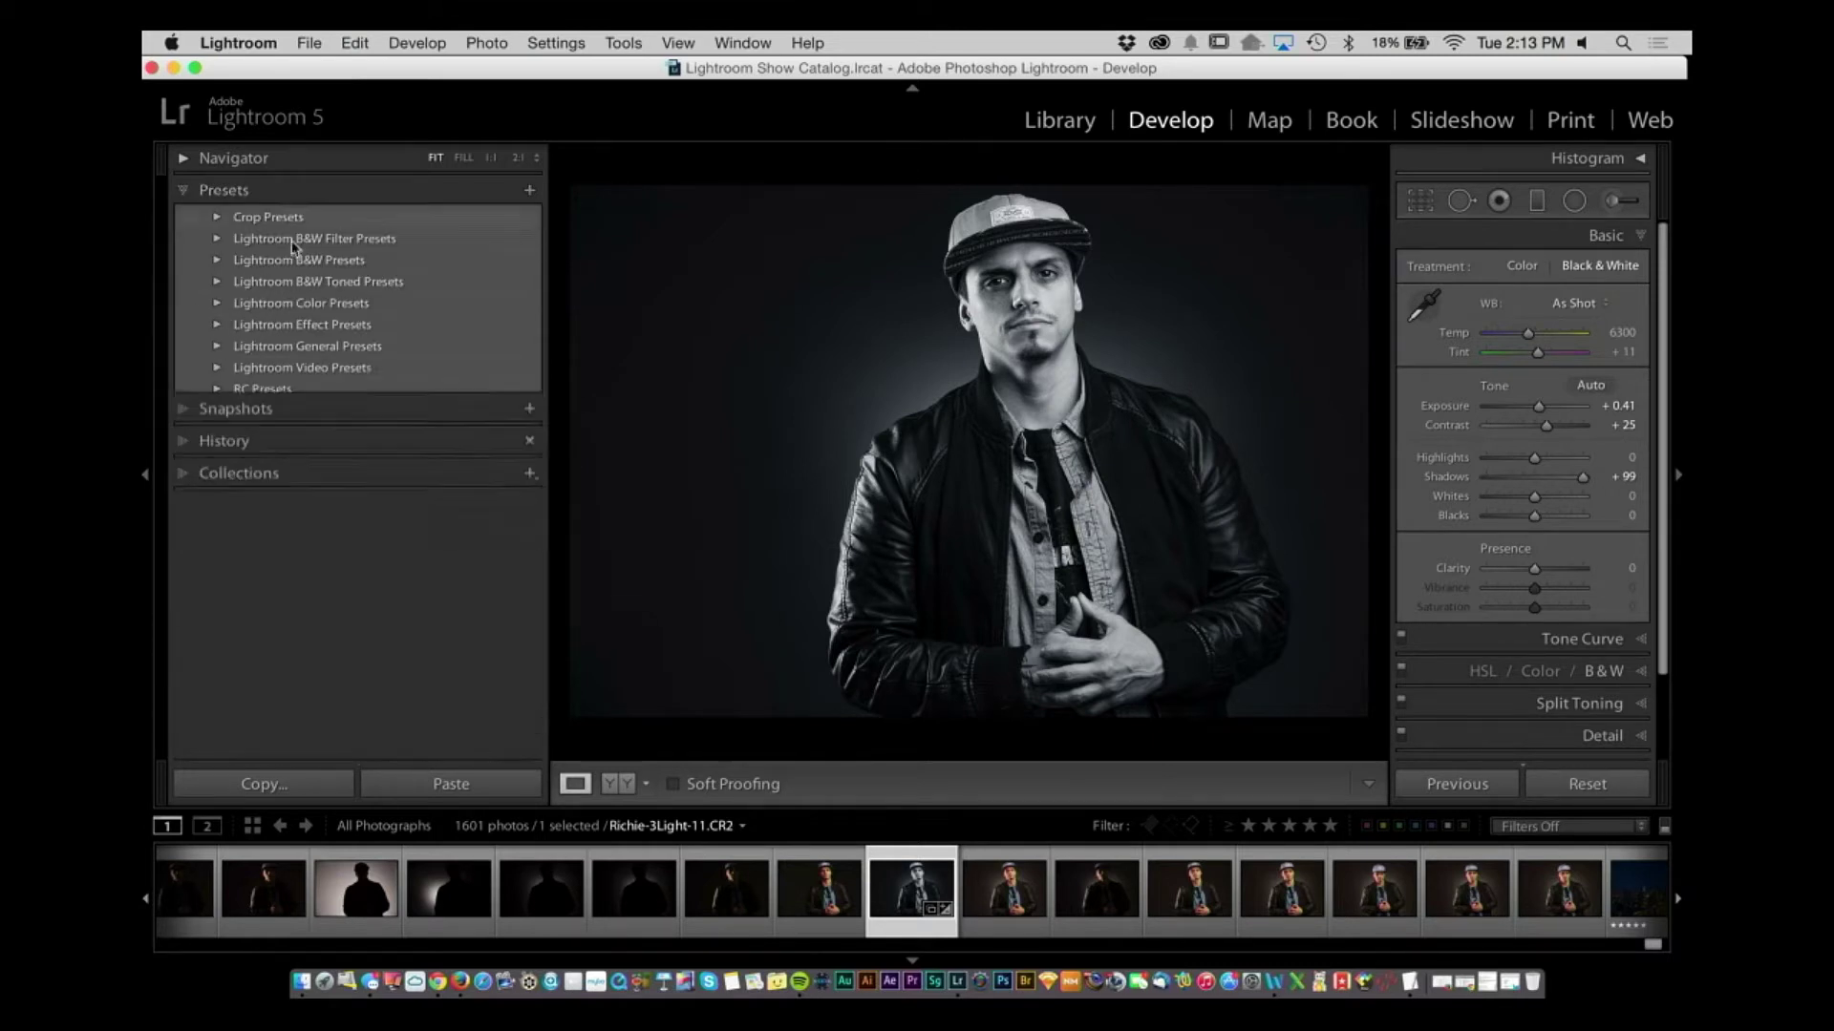
pyautogui.click(322, 260)
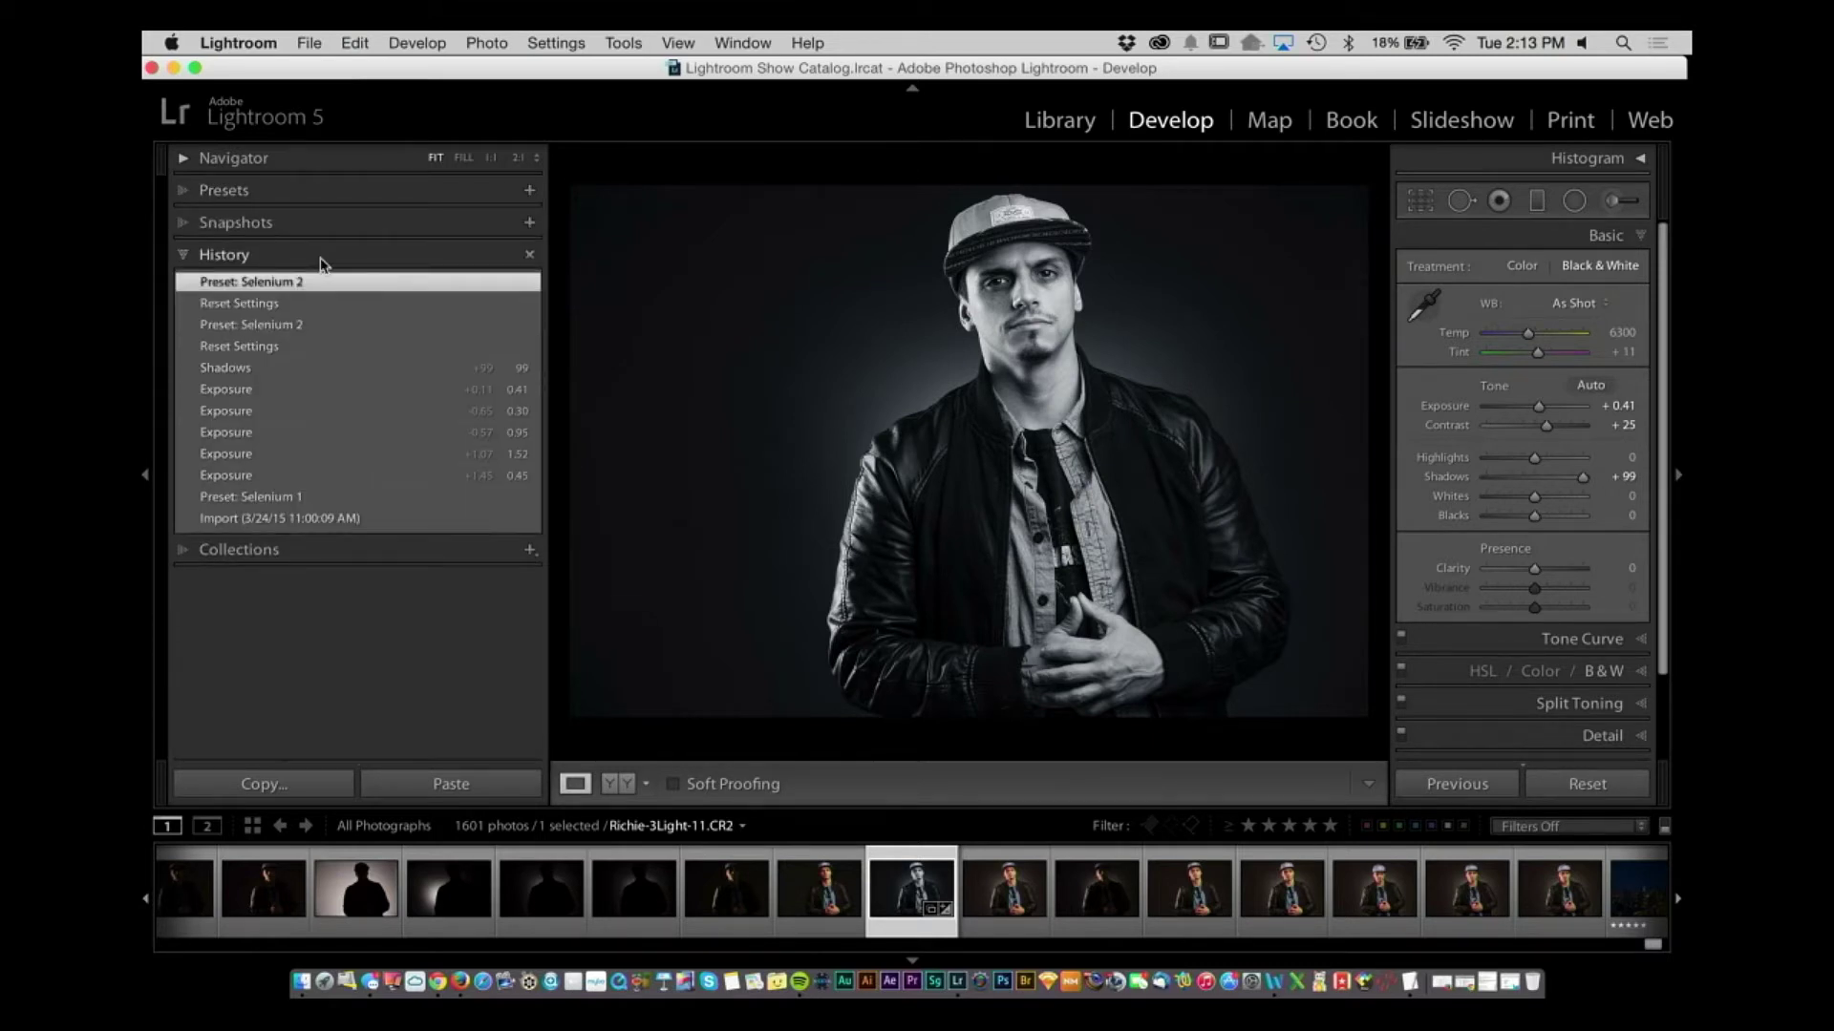
# Step: Expand all left-hand Develop panels at once with Expand All
pyautogui.rightClick(379, 226)
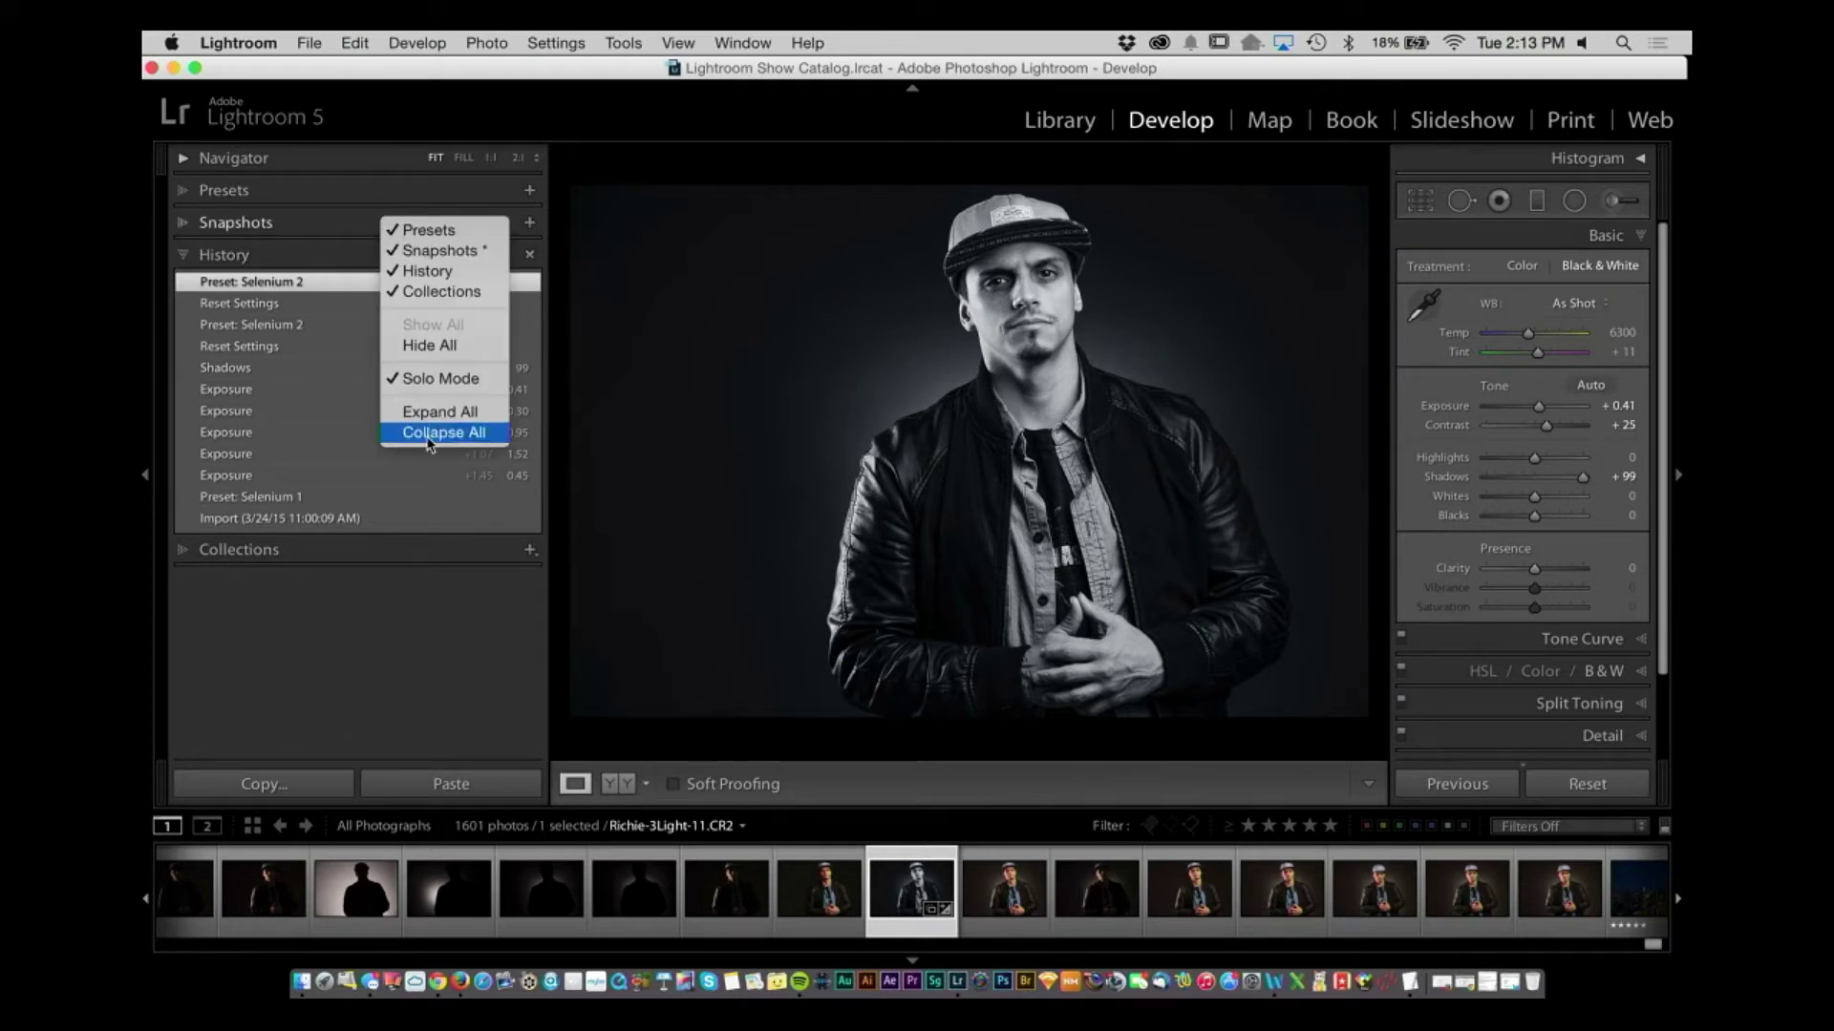
pyautogui.click(439, 411)
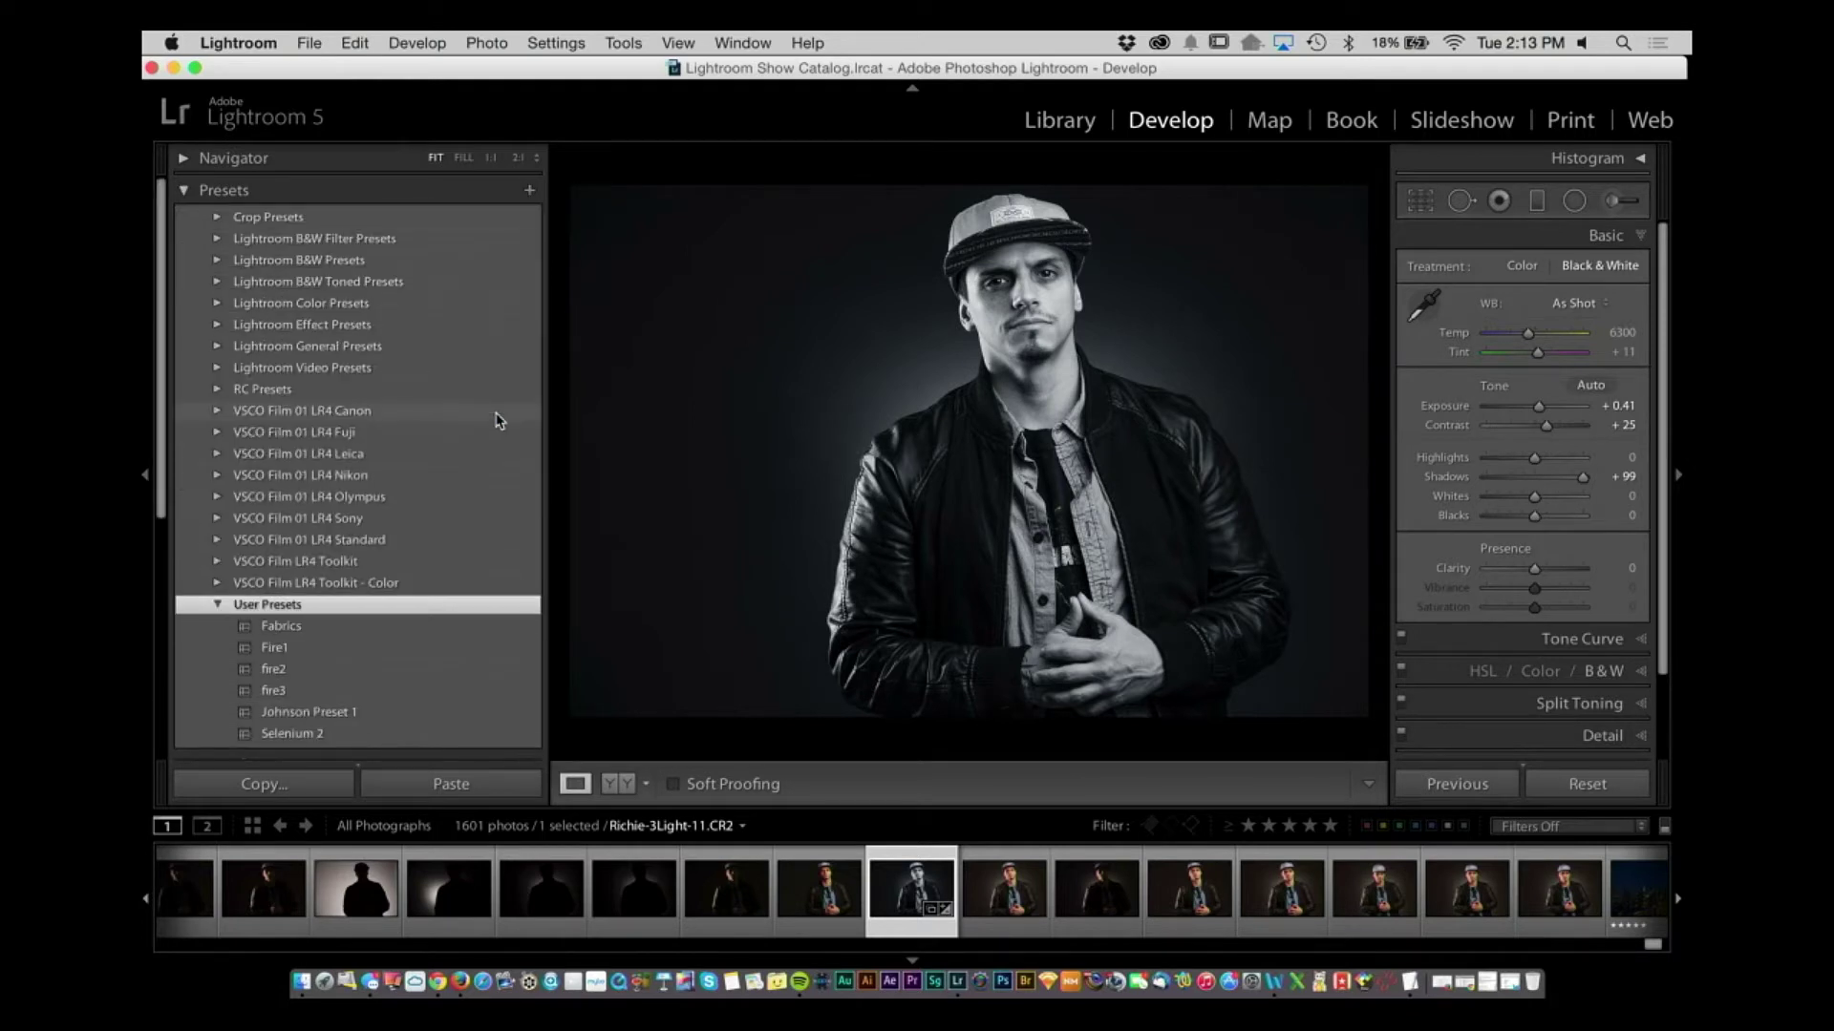
pyautogui.scroll(-10, 462, 519)
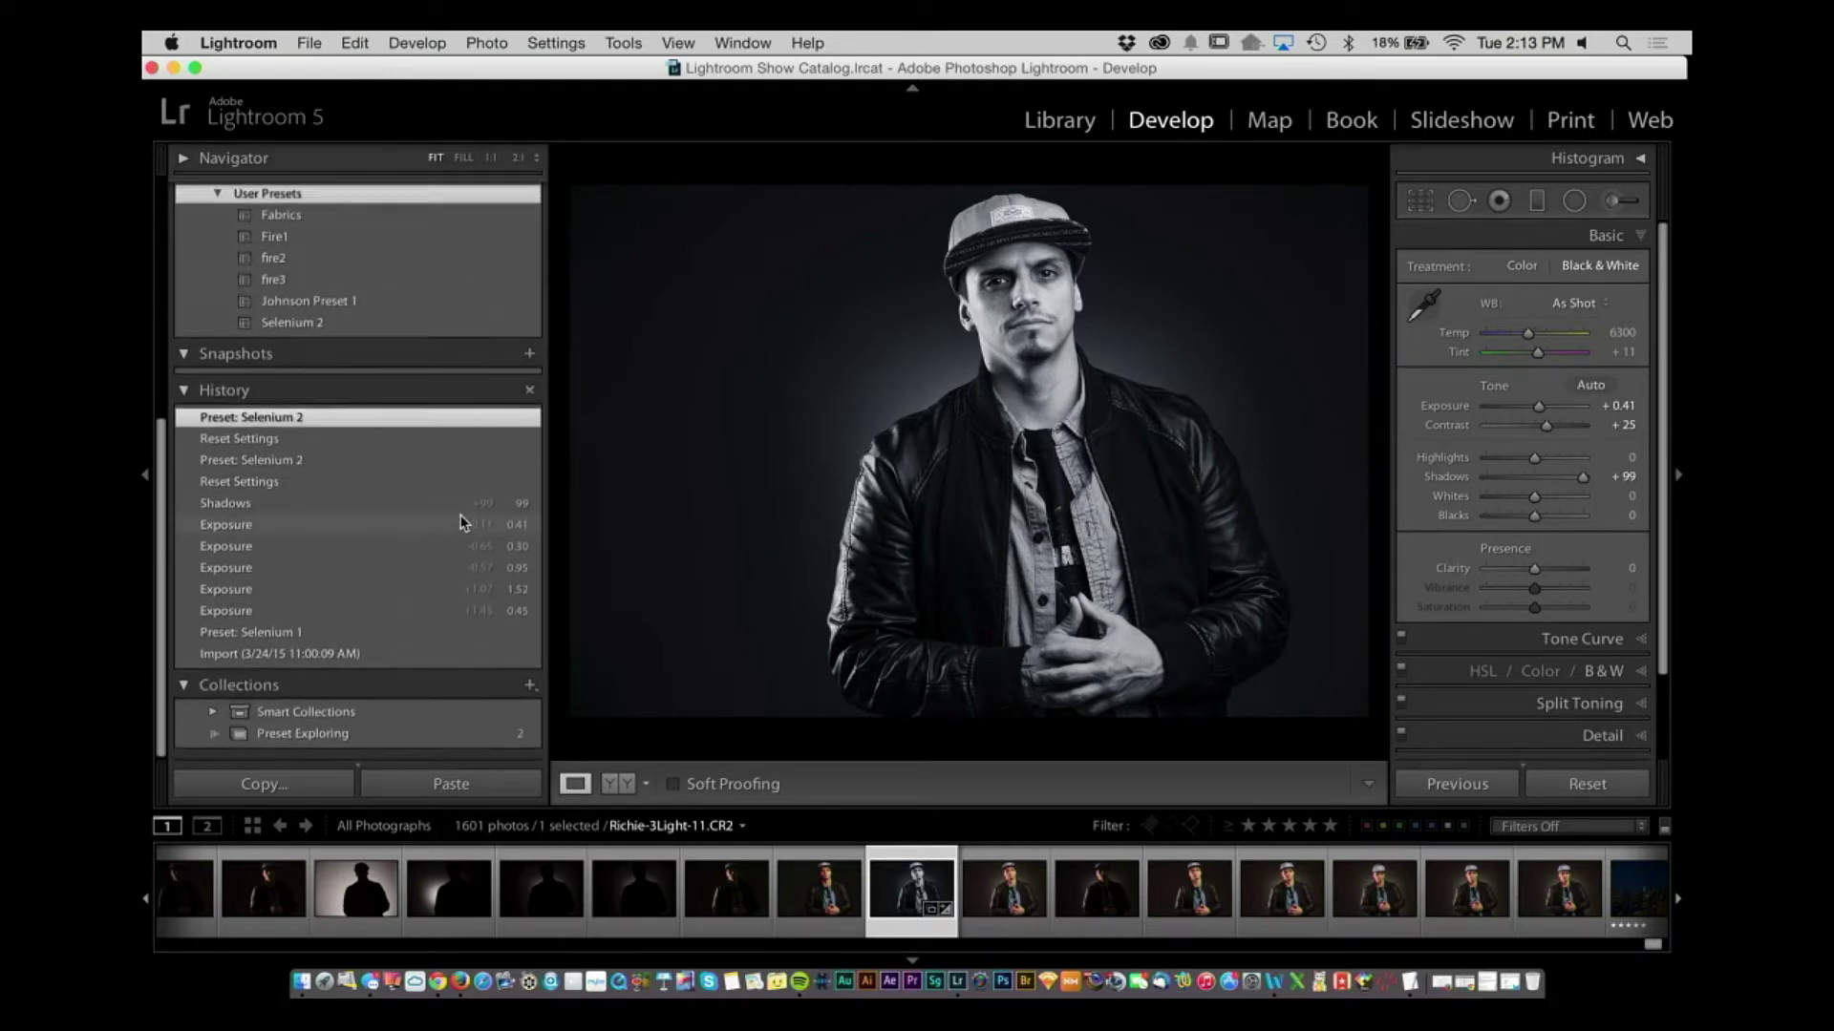